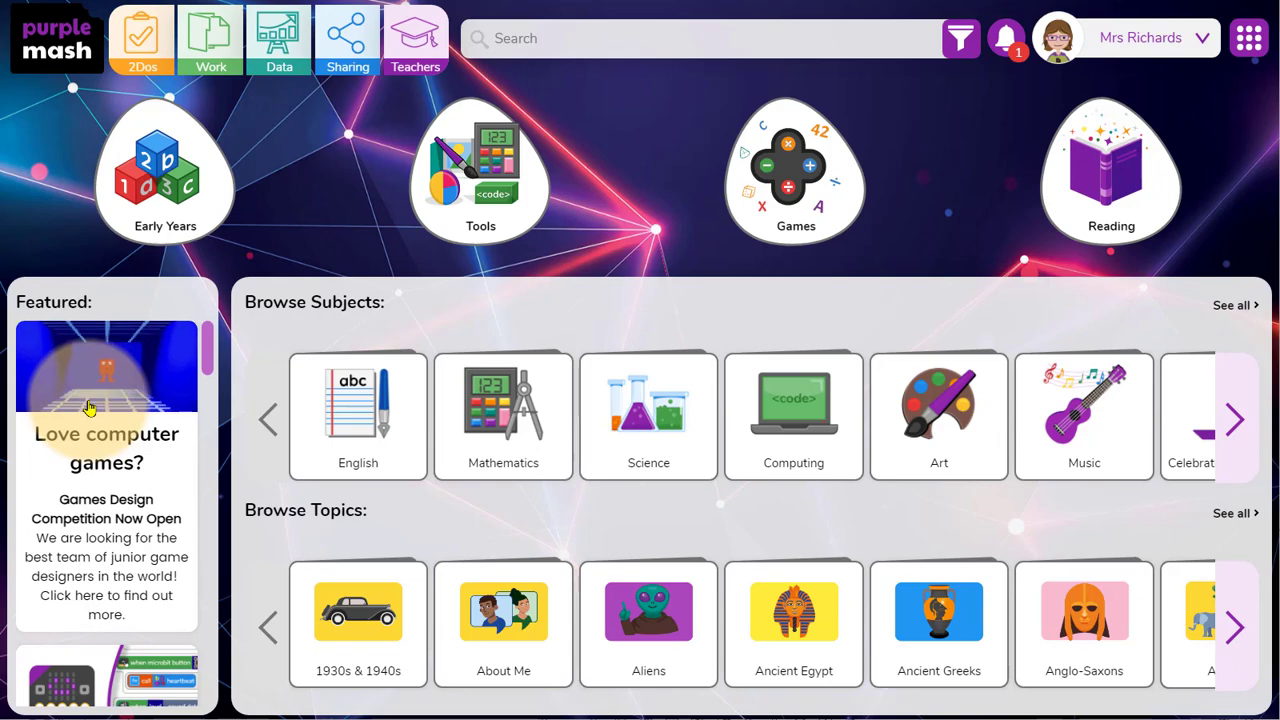
# Step: Open the featured Games Design Competition 2024 page and go to its Teacher Instructions
pyautogui.click(88, 407)
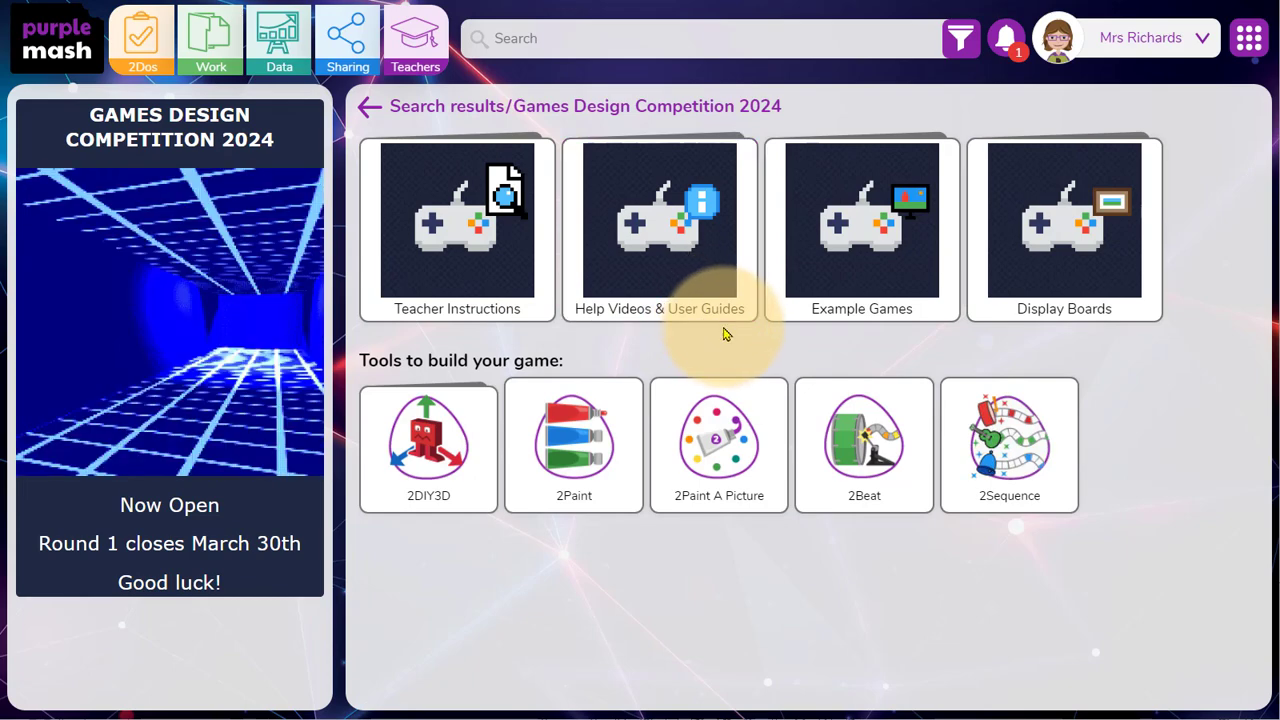
pyautogui.moveTo(855, 325)
pyautogui.moveTo(1009, 323)
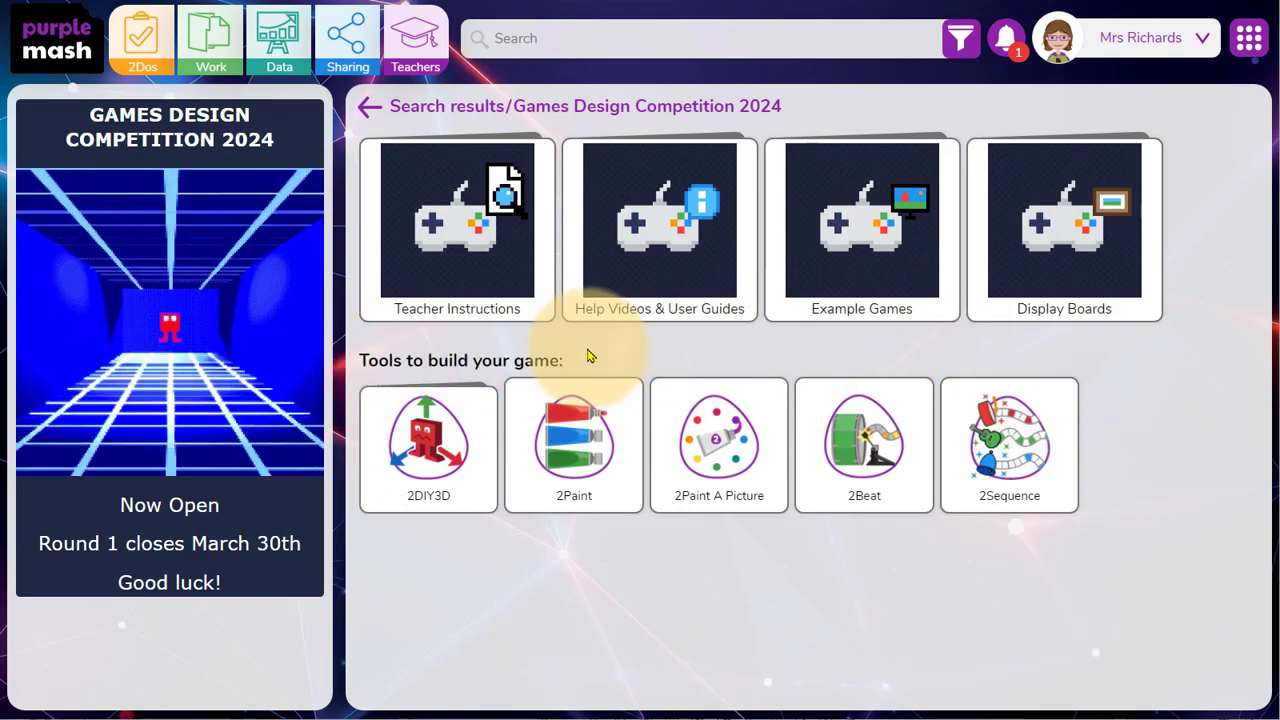
pyautogui.click(494, 309)
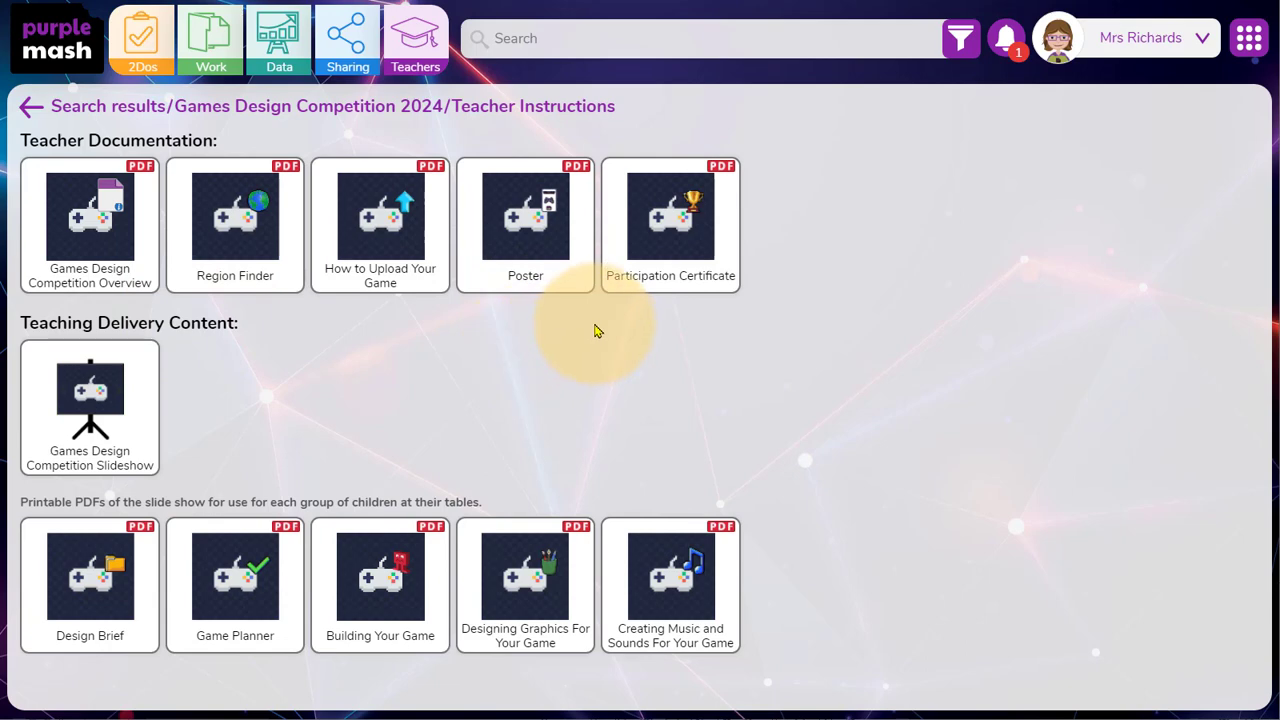
# Step: Open the Games Design Competition Slideshow and look through its slides from the design brief to the graphics and music sections
pyautogui.click(145, 430)
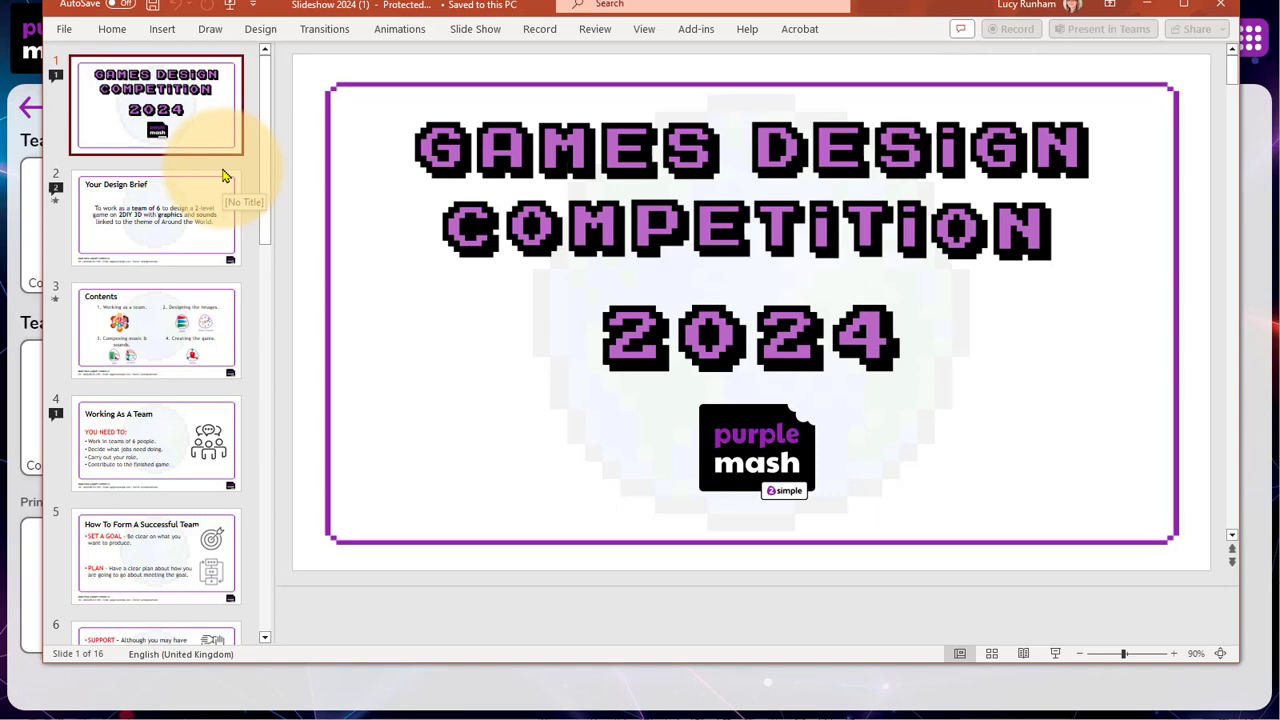
pyautogui.click(220, 208)
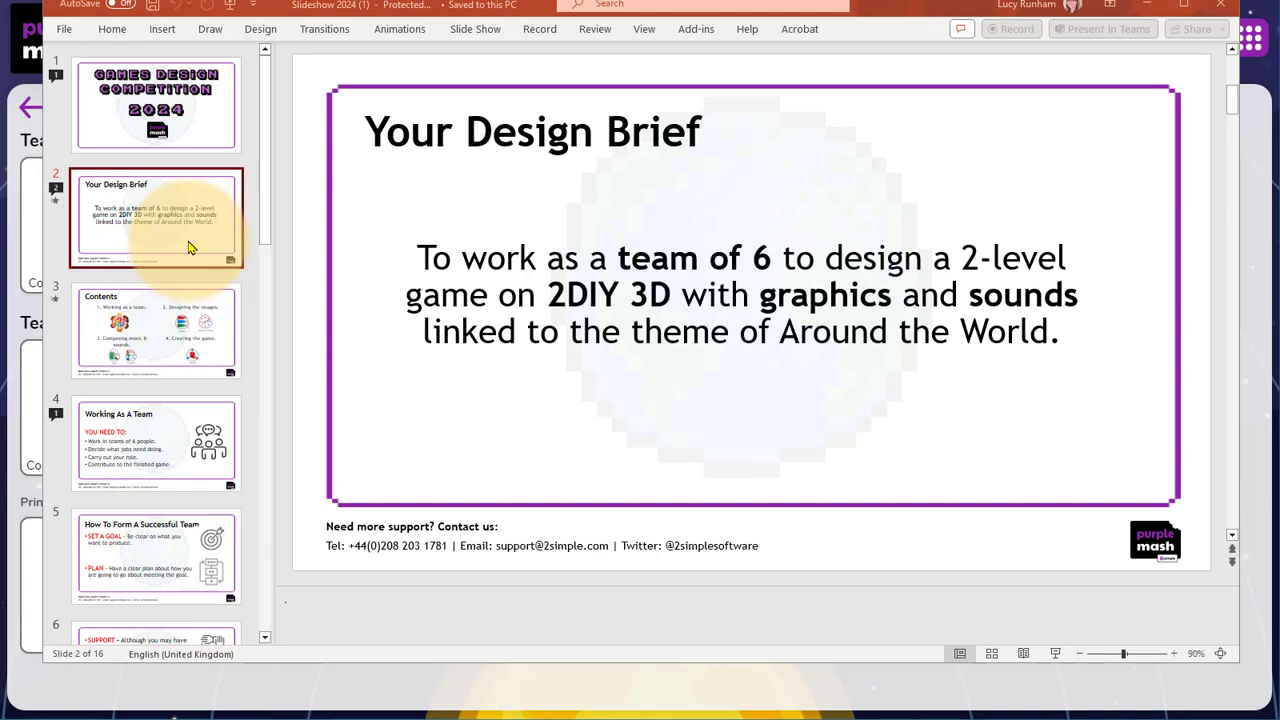
pyautogui.click(166, 337)
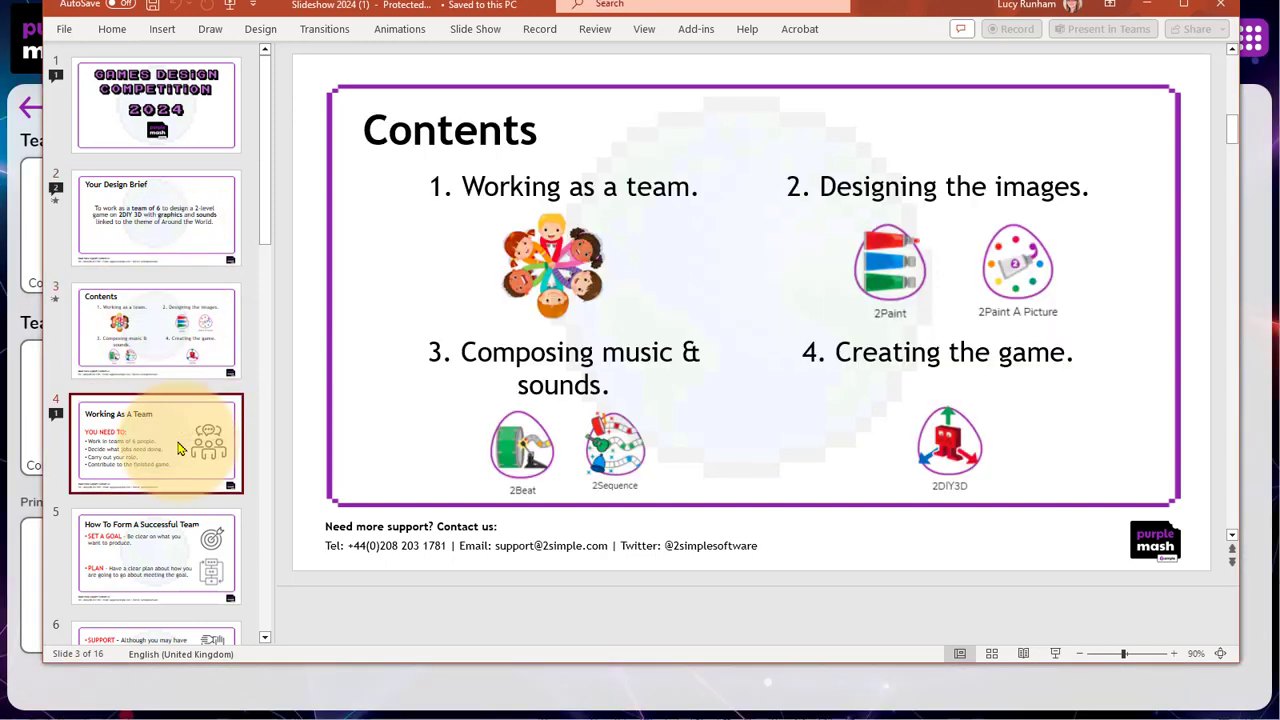
pyautogui.click(177, 543)
pyautogui.scroll(-6, 177, 543)
pyautogui.click(211, 143)
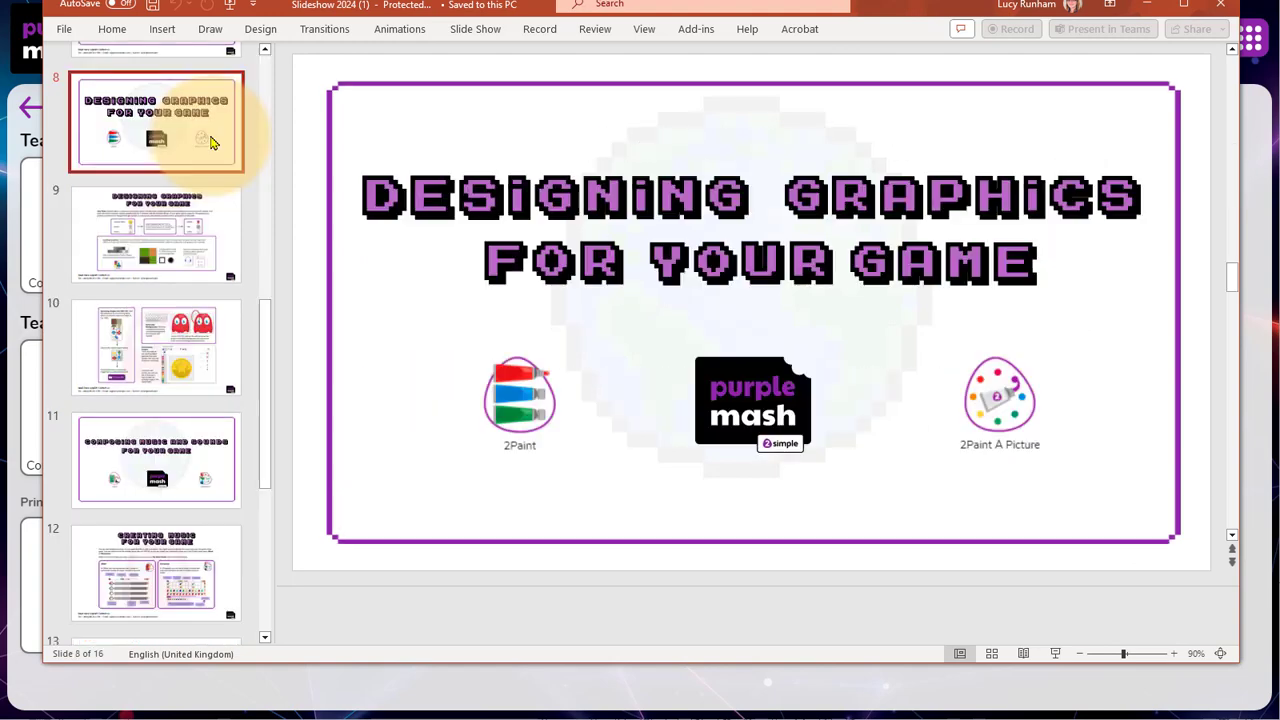
pyautogui.click(213, 231)
pyautogui.click(228, 320)
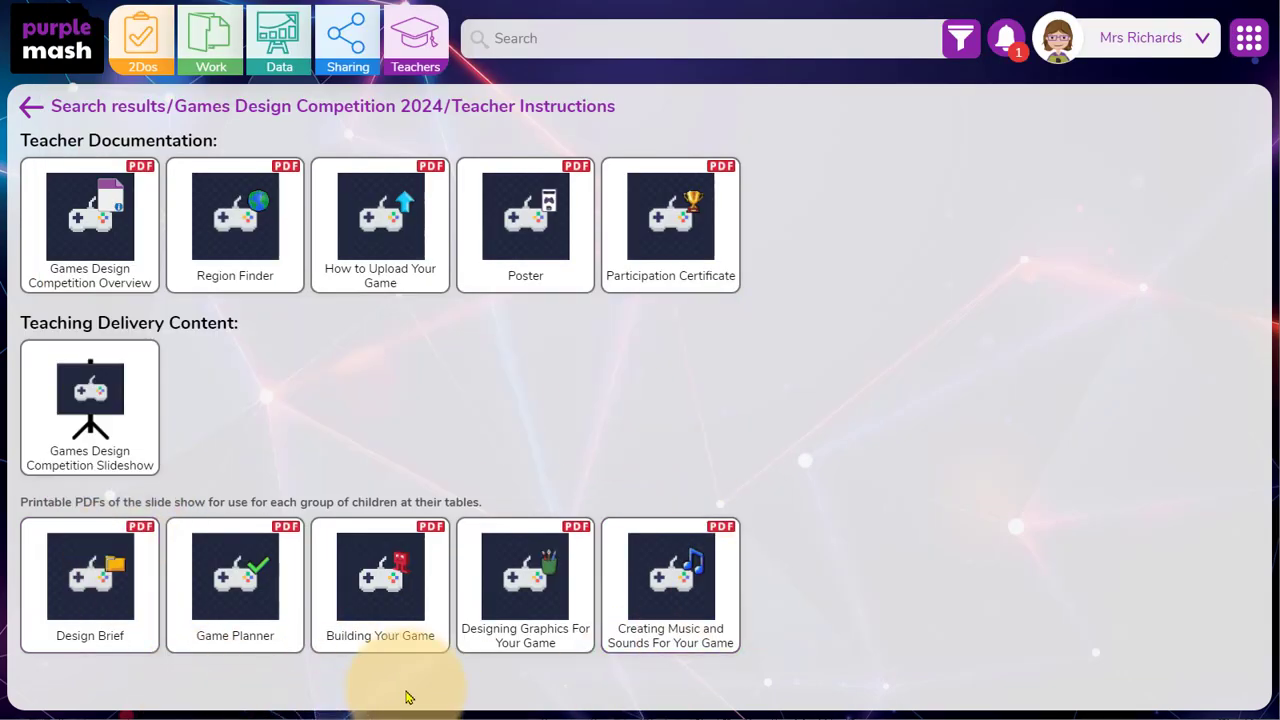
# Step: Open the Building Your Game PDF from the printable slideshow resources and read through it
pyautogui.click(409, 640)
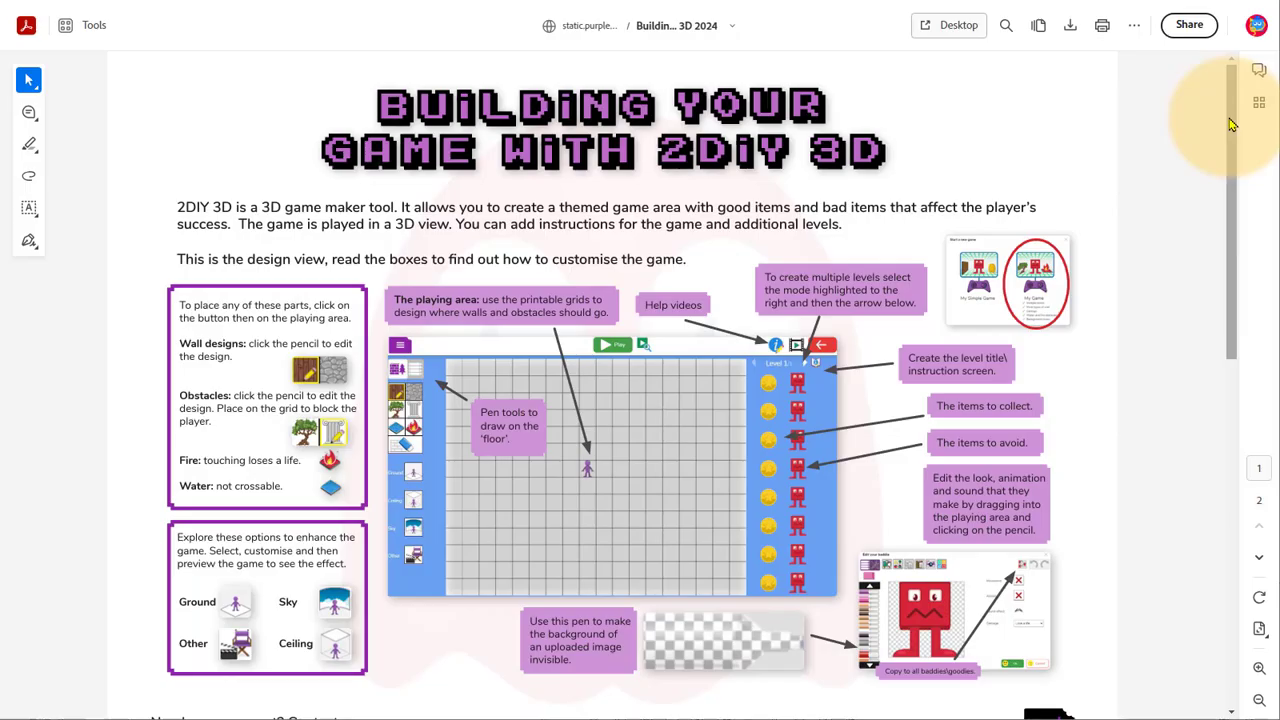
pyautogui.moveTo(1230, 124); pyautogui.dragTo(1234, 320)
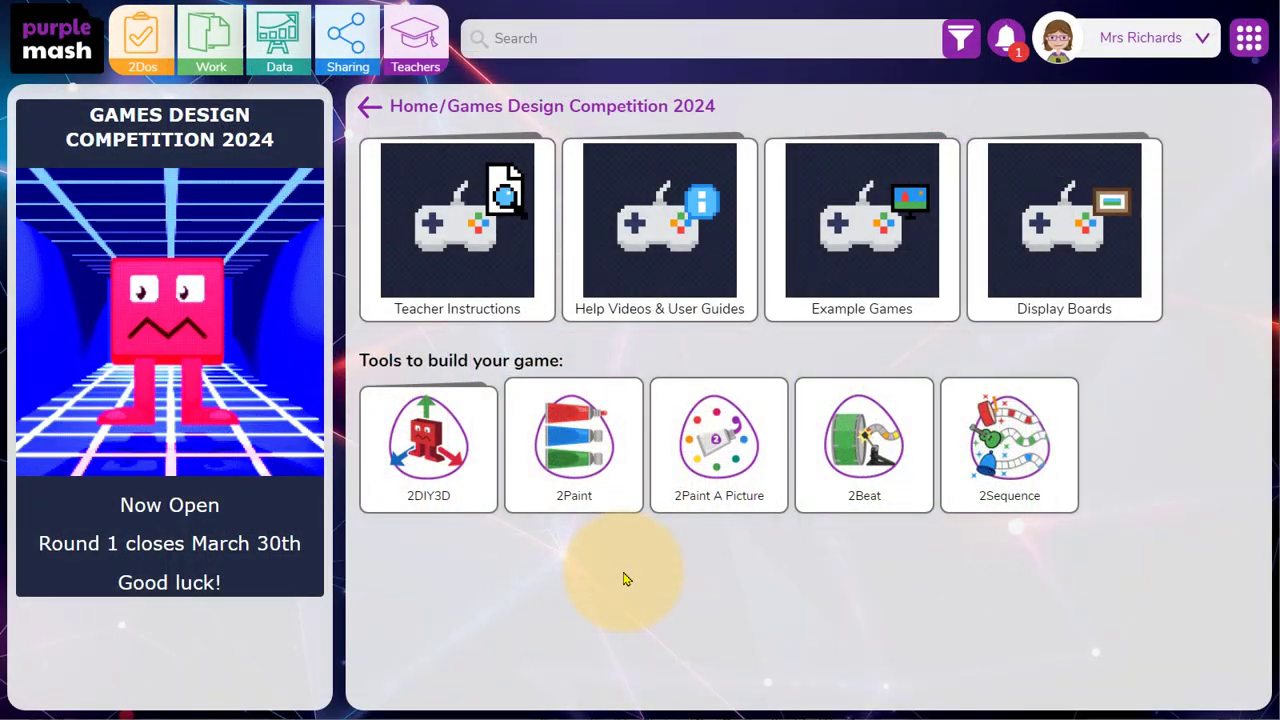
# Step: Start playing the 2DIY3D example game Dragon's Rage from its level 1 design
pyautogui.moveTo(468, 504)
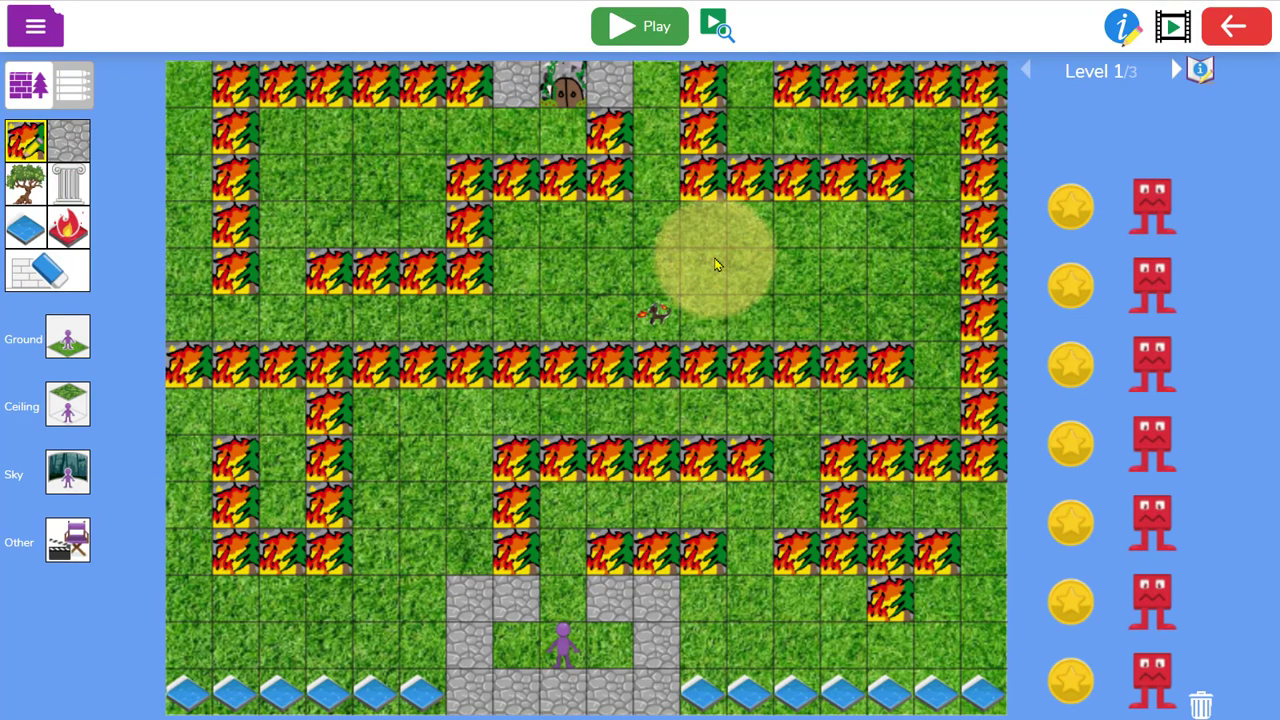
pyautogui.click(640, 26)
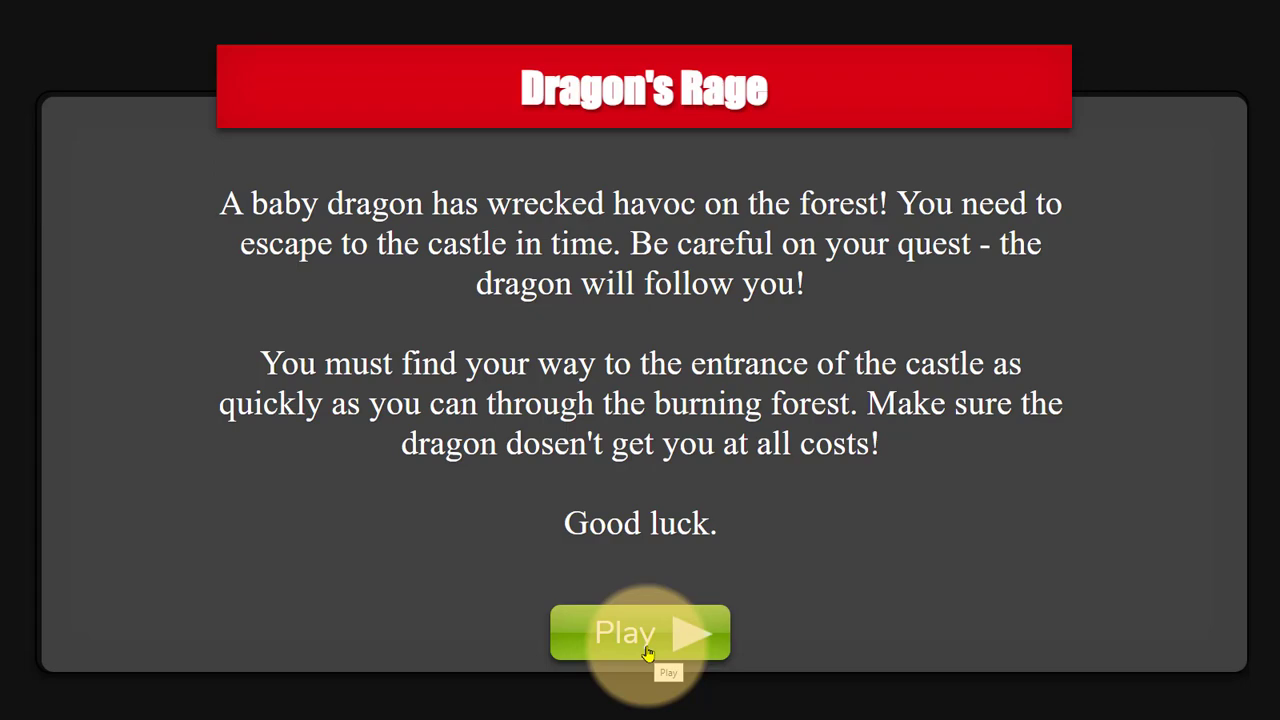
pyautogui.click(647, 652)
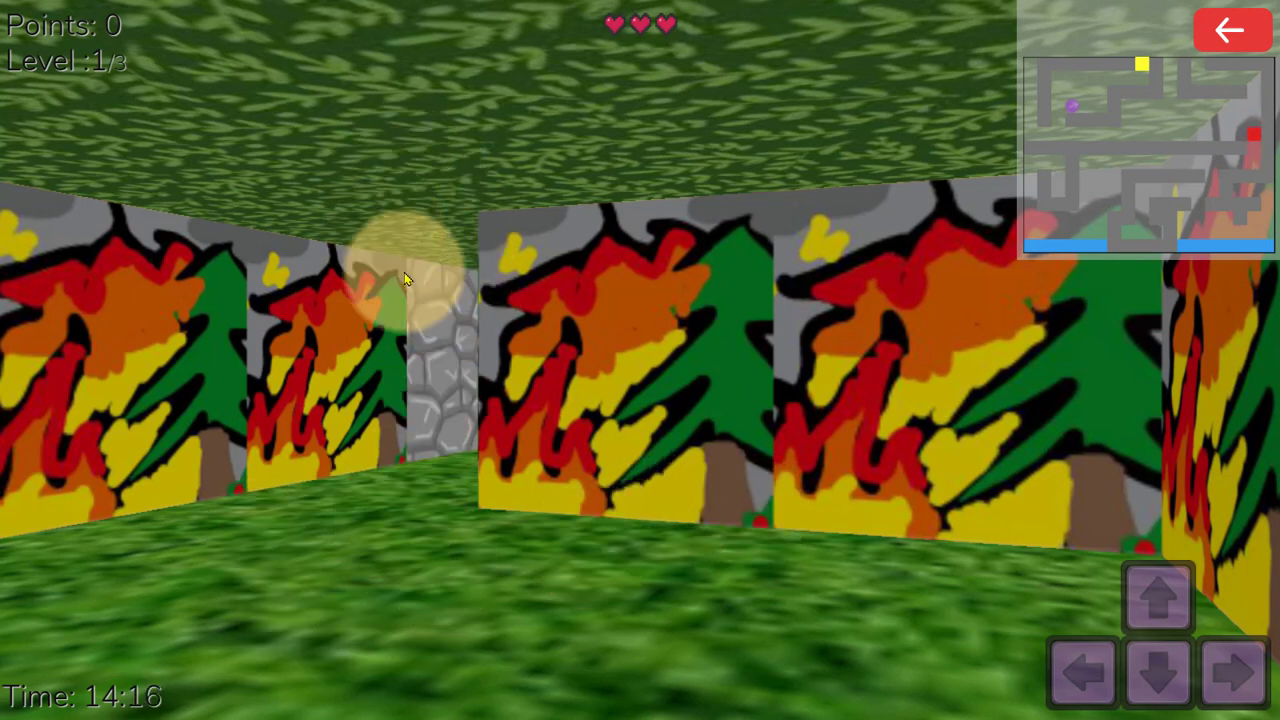
# Step: Steer the player through the burning forest maze to the castle door to finish level 1
pyautogui.click(1176, 618)
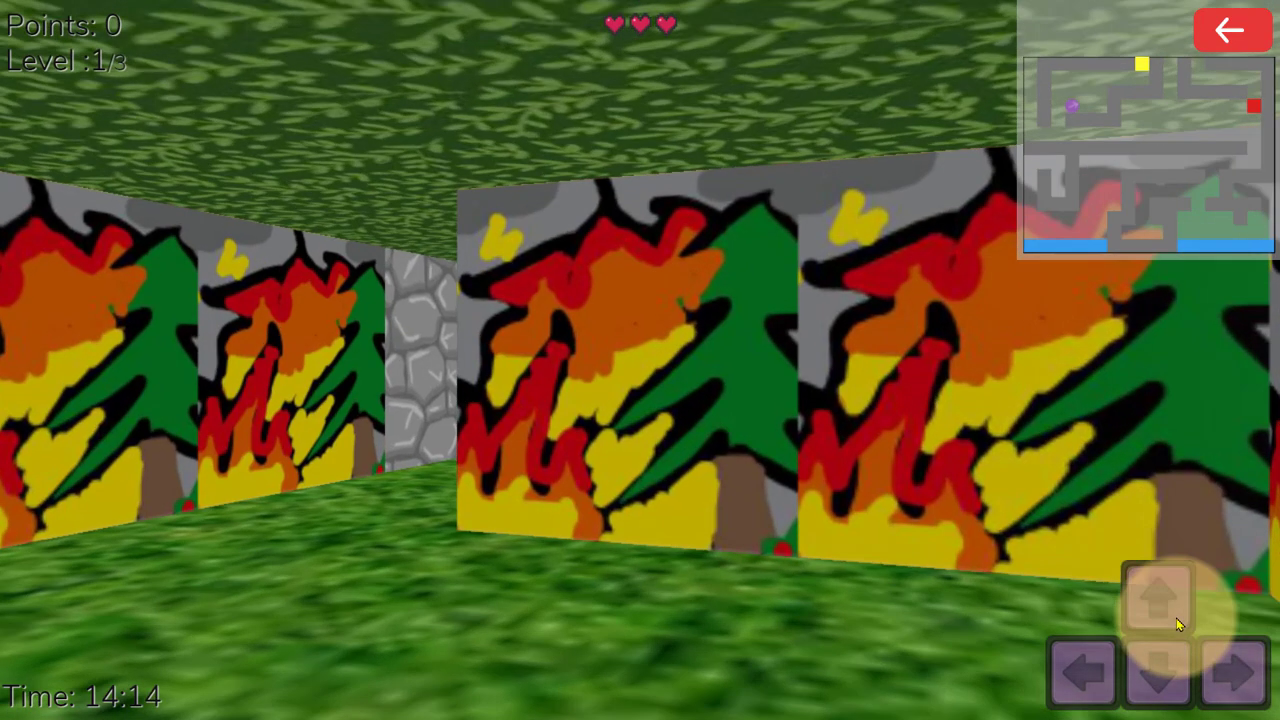
pyautogui.press('Left')
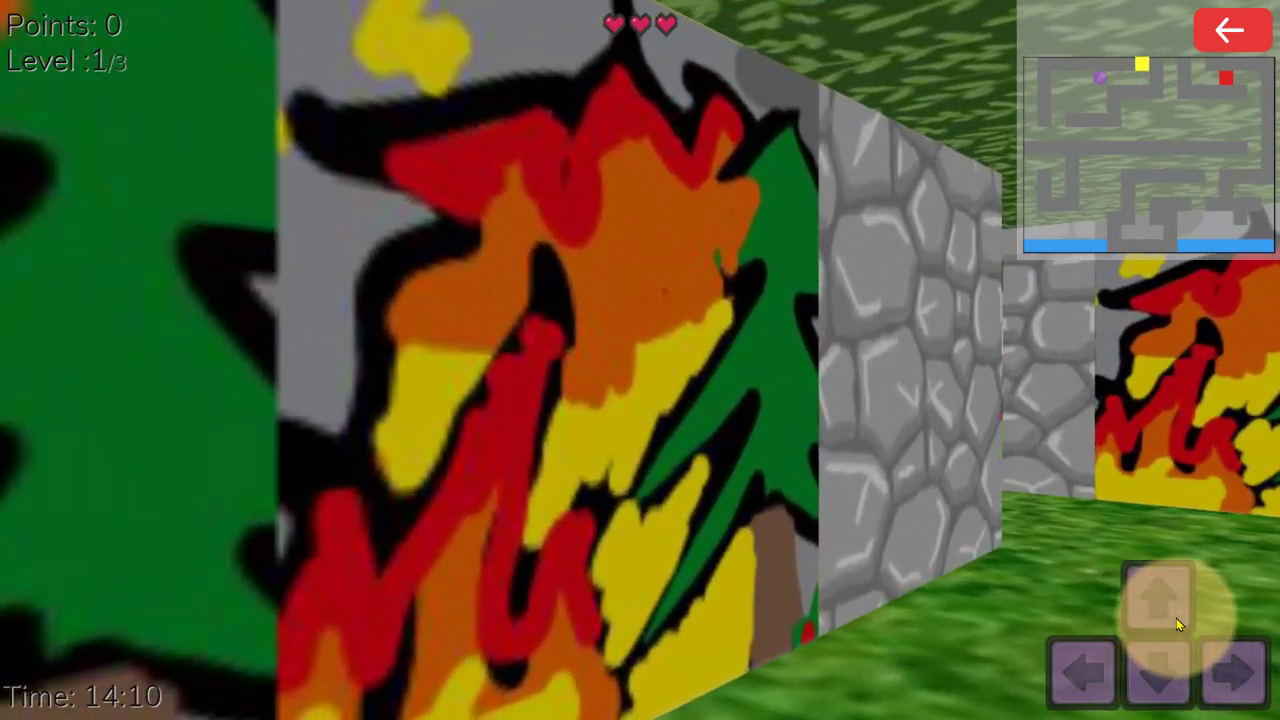
pyautogui.press('Right')
pyautogui.press('Right')
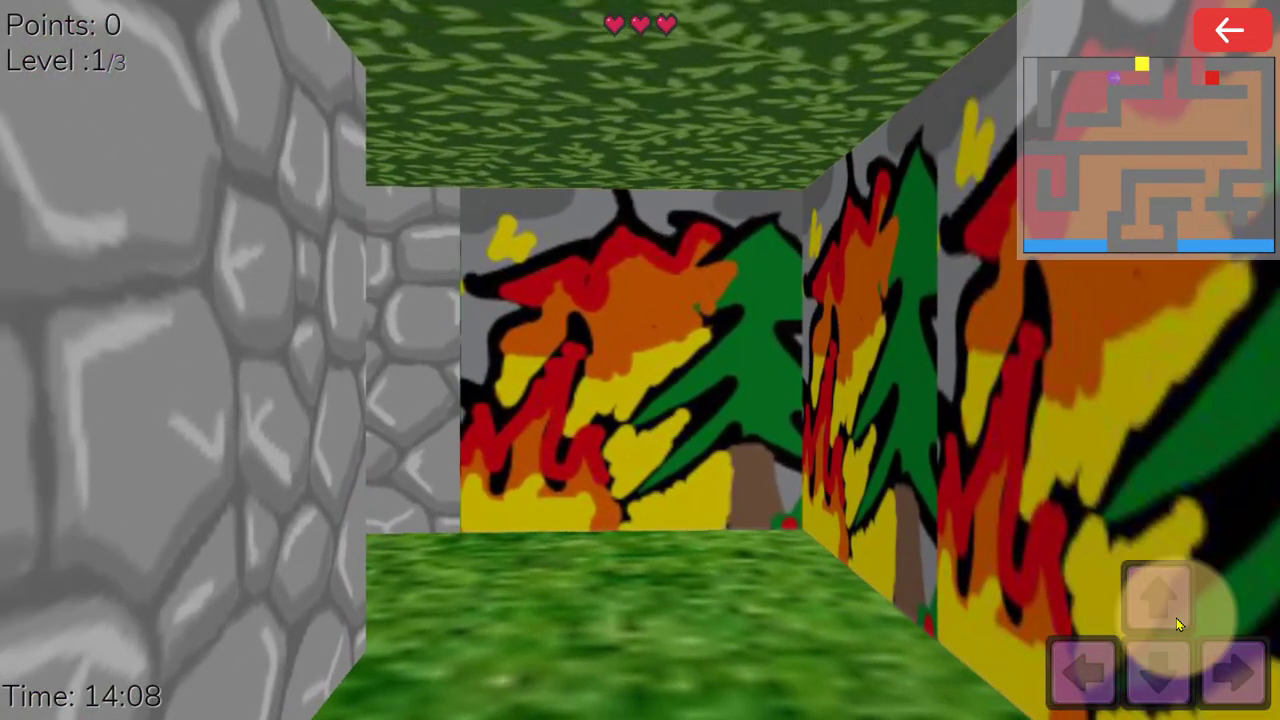
pyautogui.press('Up')
pyautogui.press('Left')
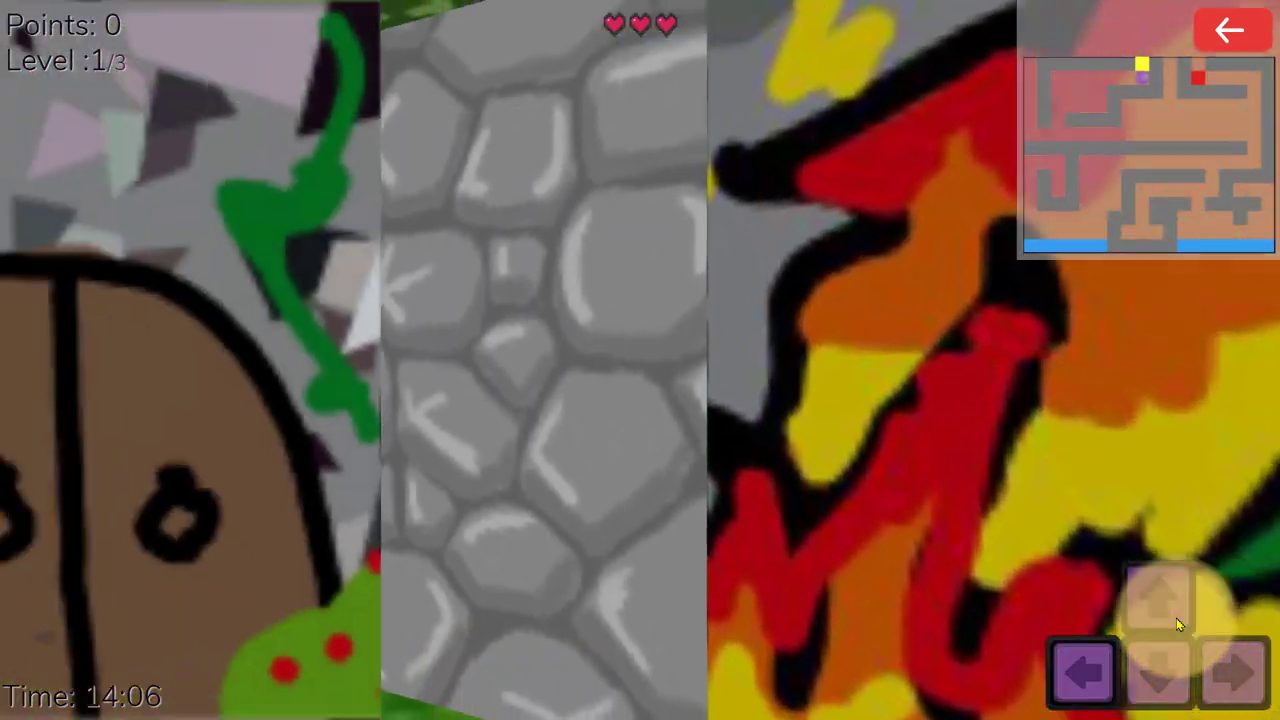
pyautogui.press('Up')
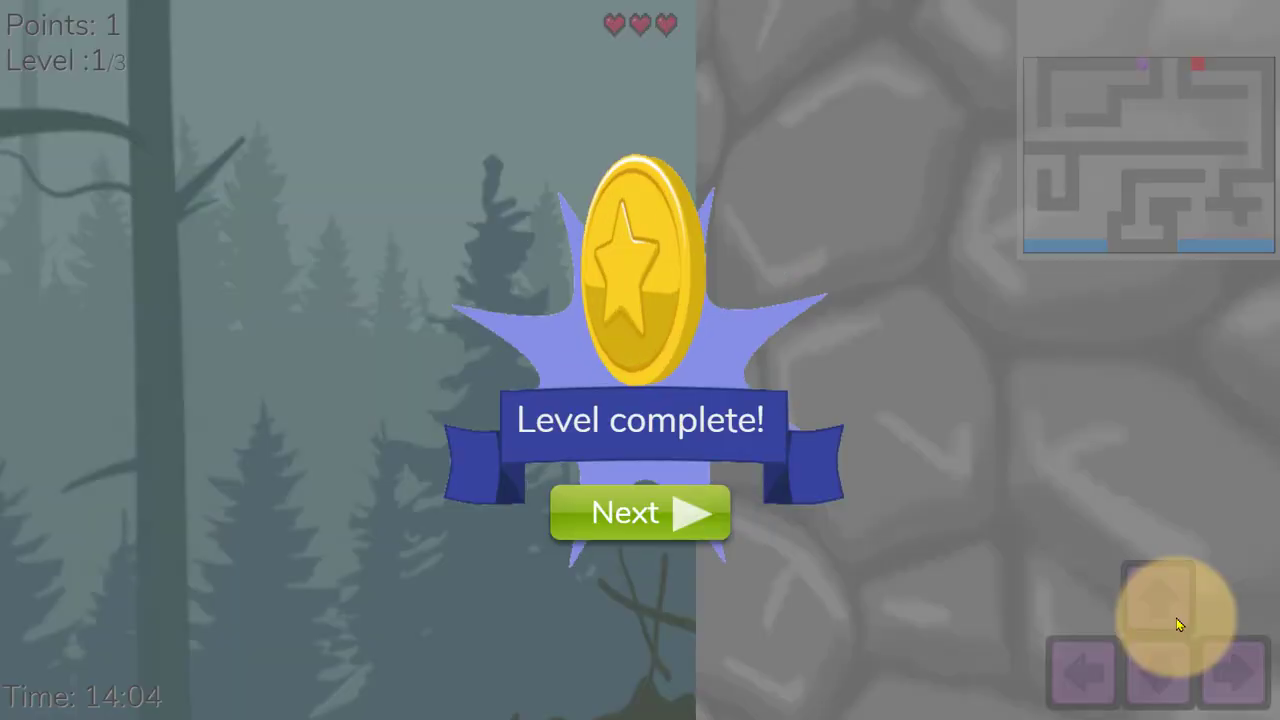
# Step: Start level 2, Dragon's Castle, and move the player along the long corridor, turning right at its end
pyautogui.click(660, 528)
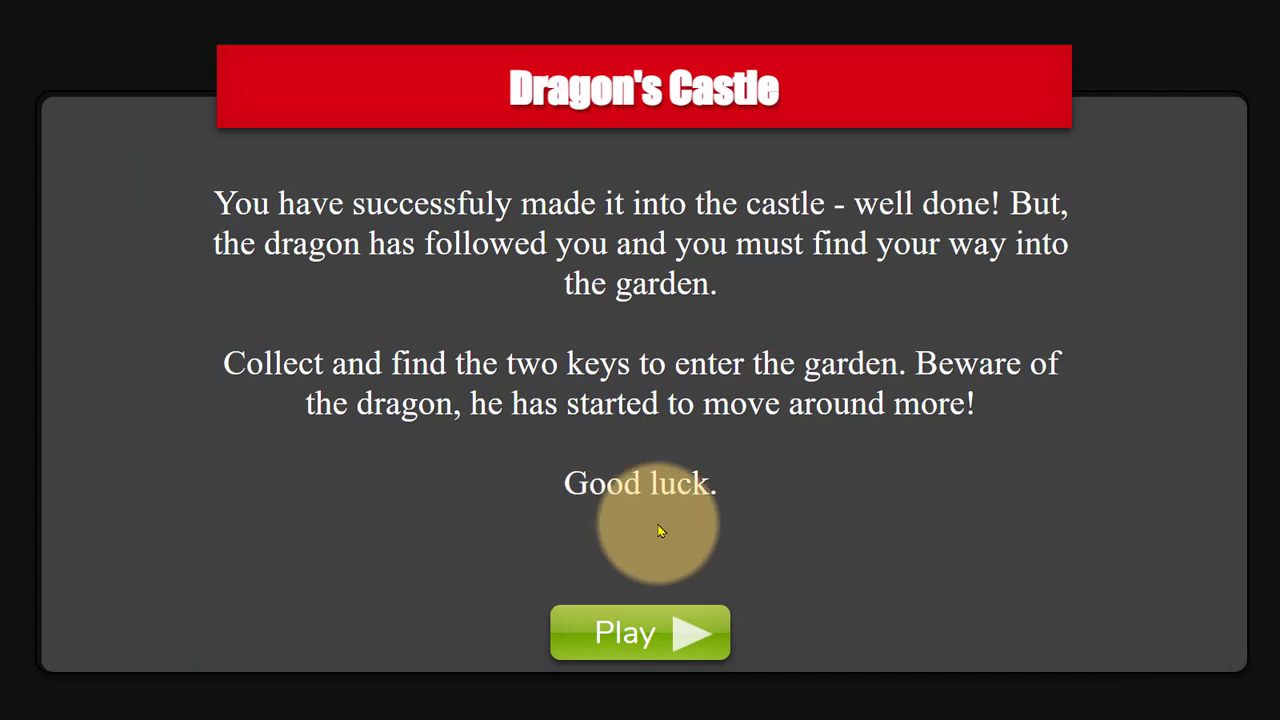
pyautogui.click(664, 621)
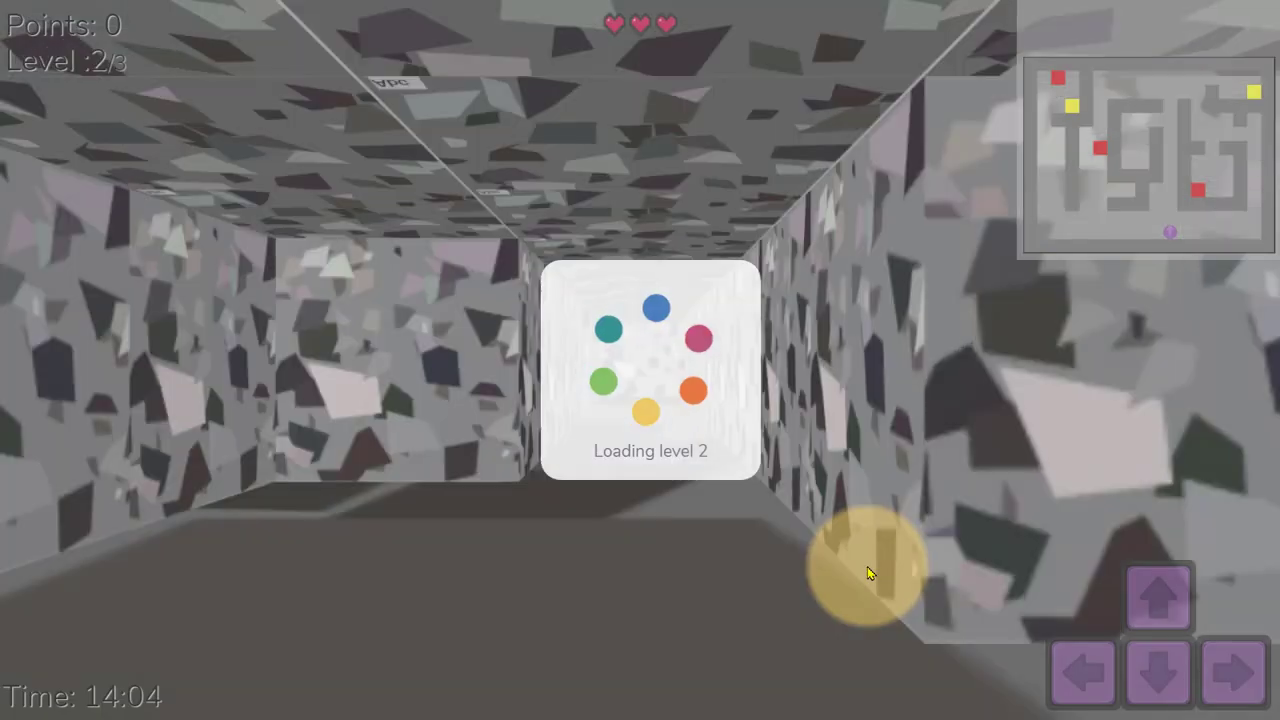
pyautogui.press('Up')
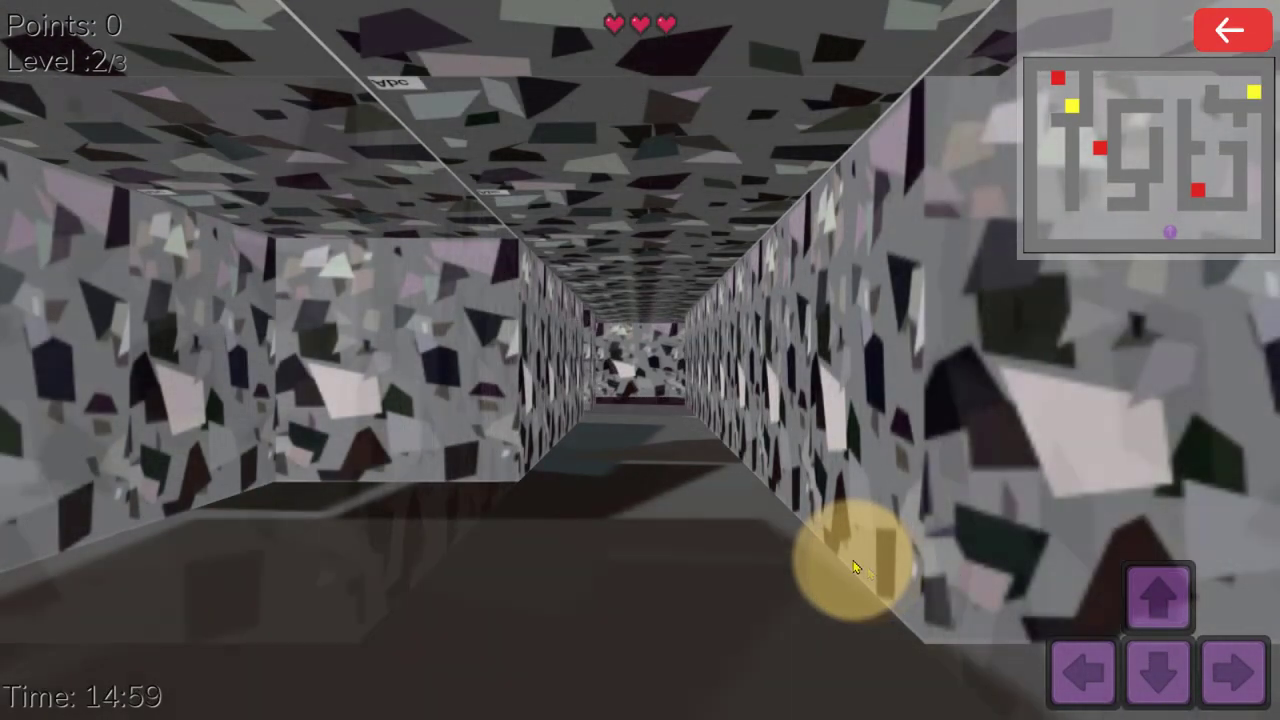
pyautogui.press('Up')
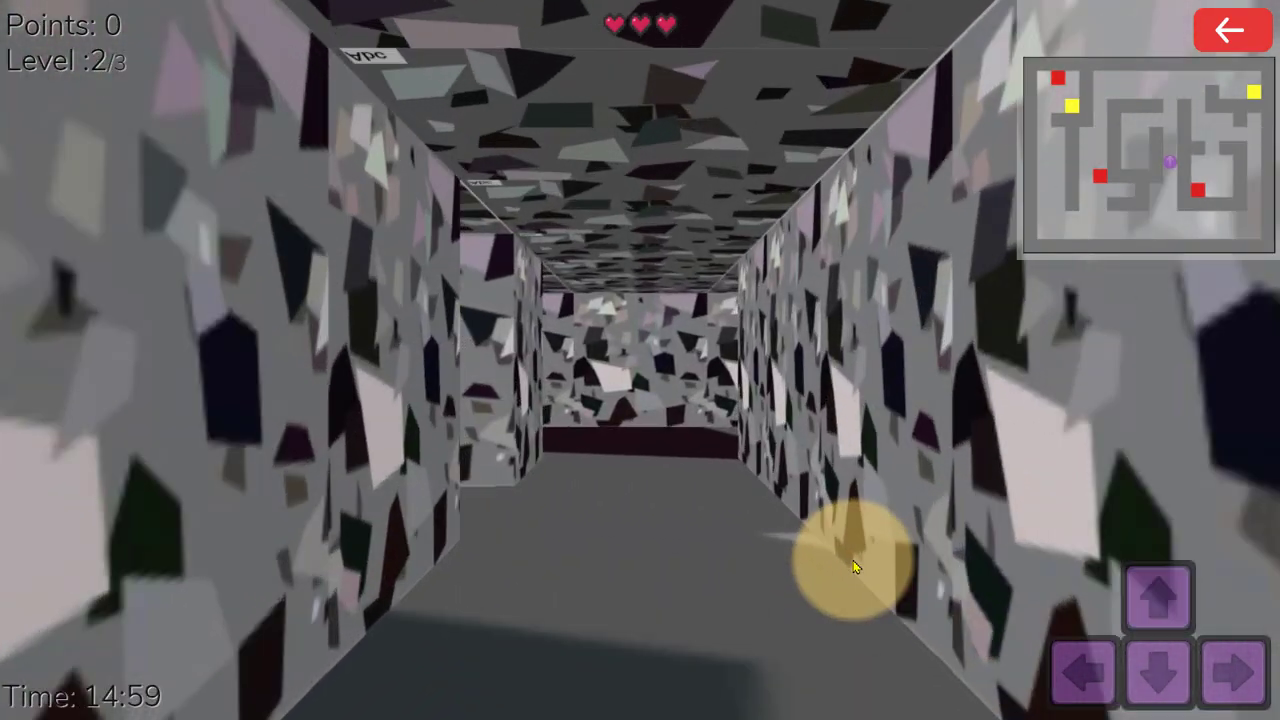
pyautogui.press('Up')
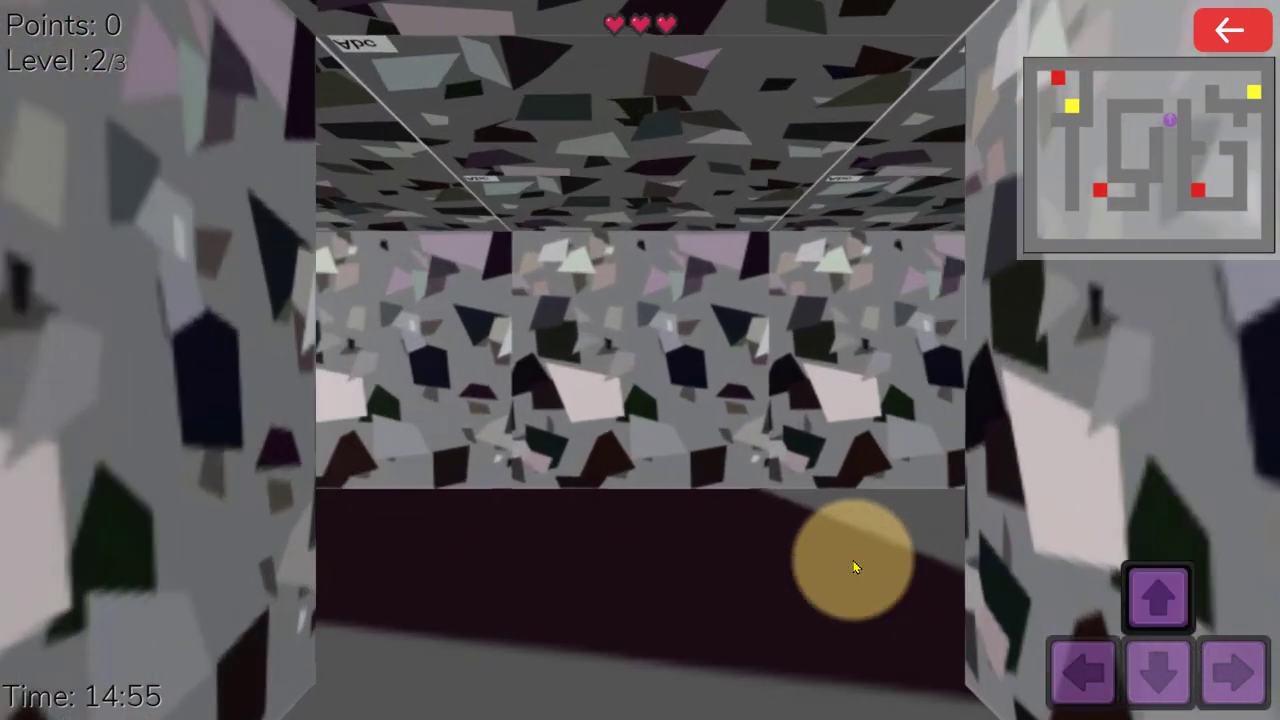
pyautogui.press('Right')
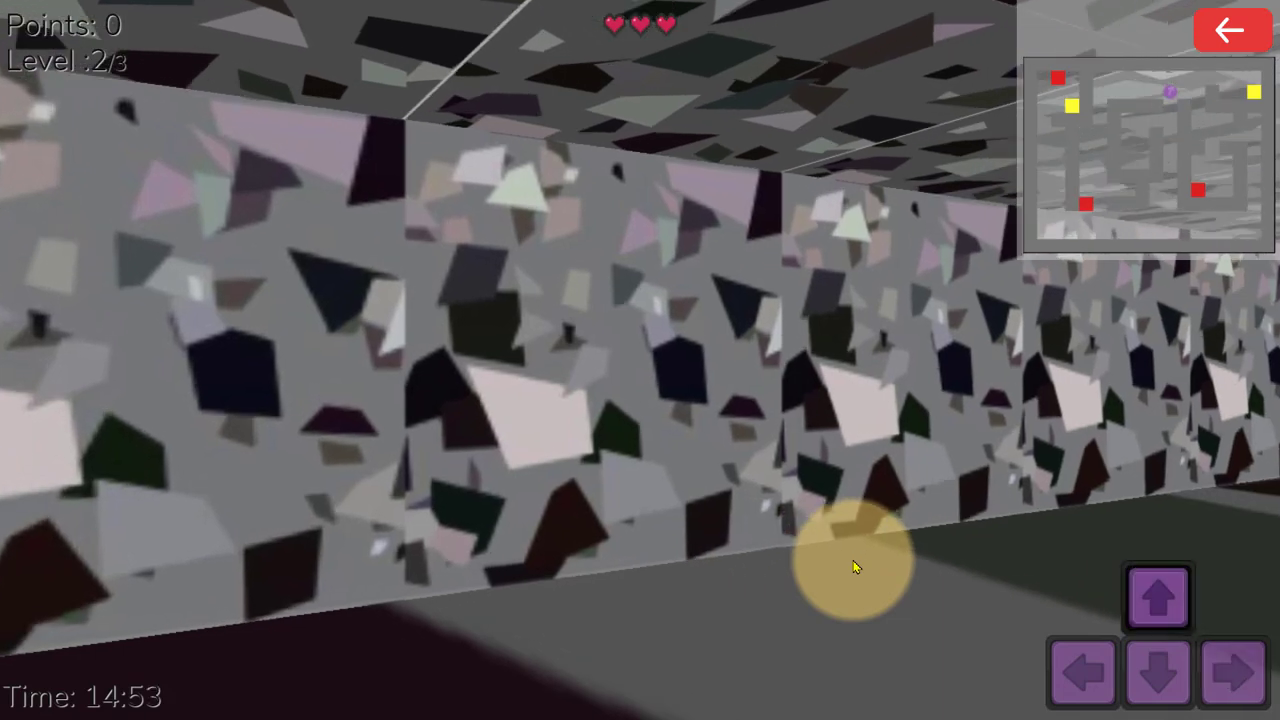
# Step: Guide the player through the castle passage towards the yellow key in the maze's upper-right corner
pyautogui.press('Up')
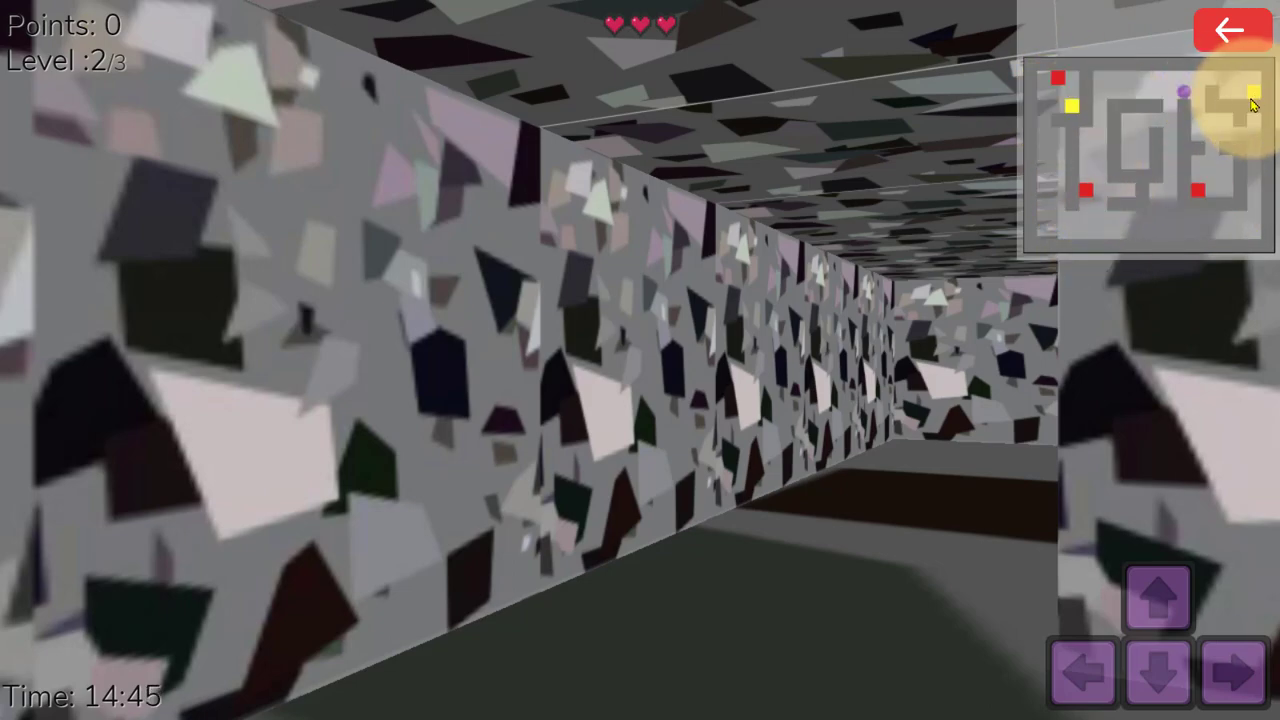
pyautogui.press('Up')
pyautogui.press('Right')
pyautogui.press('Up')
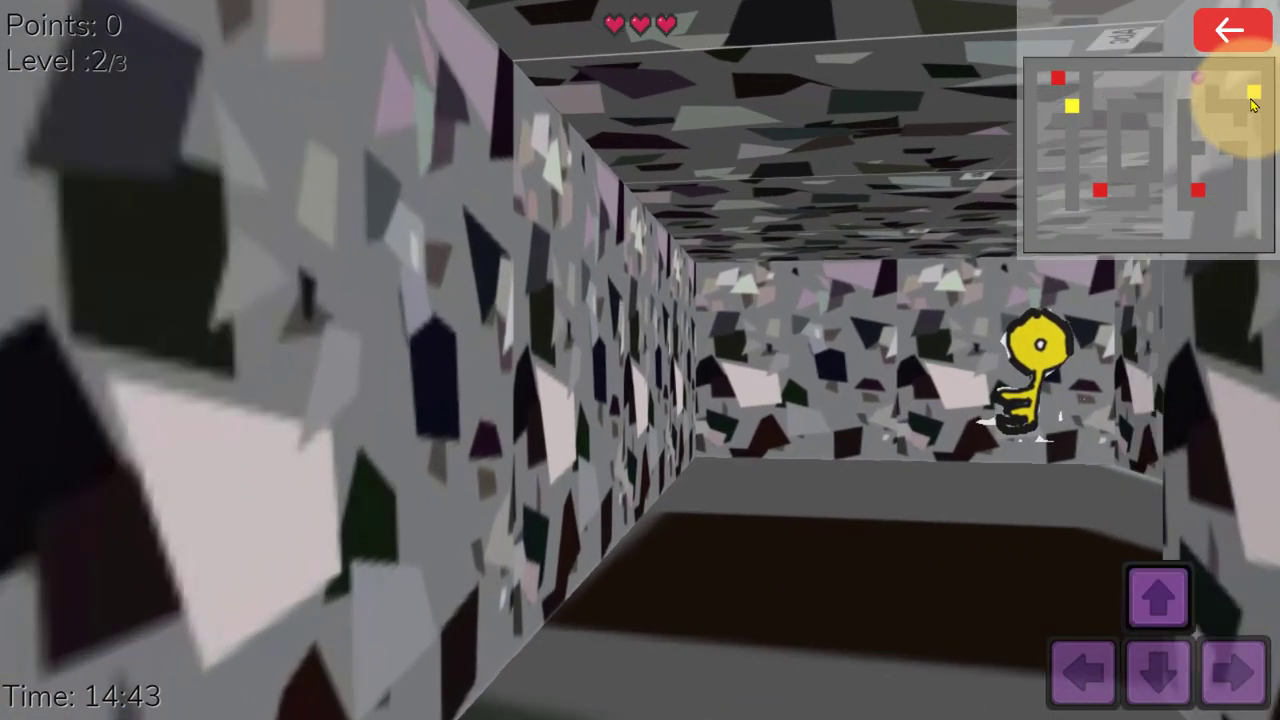
pyautogui.press('Right')
pyautogui.press('Up')
pyautogui.press('Right')
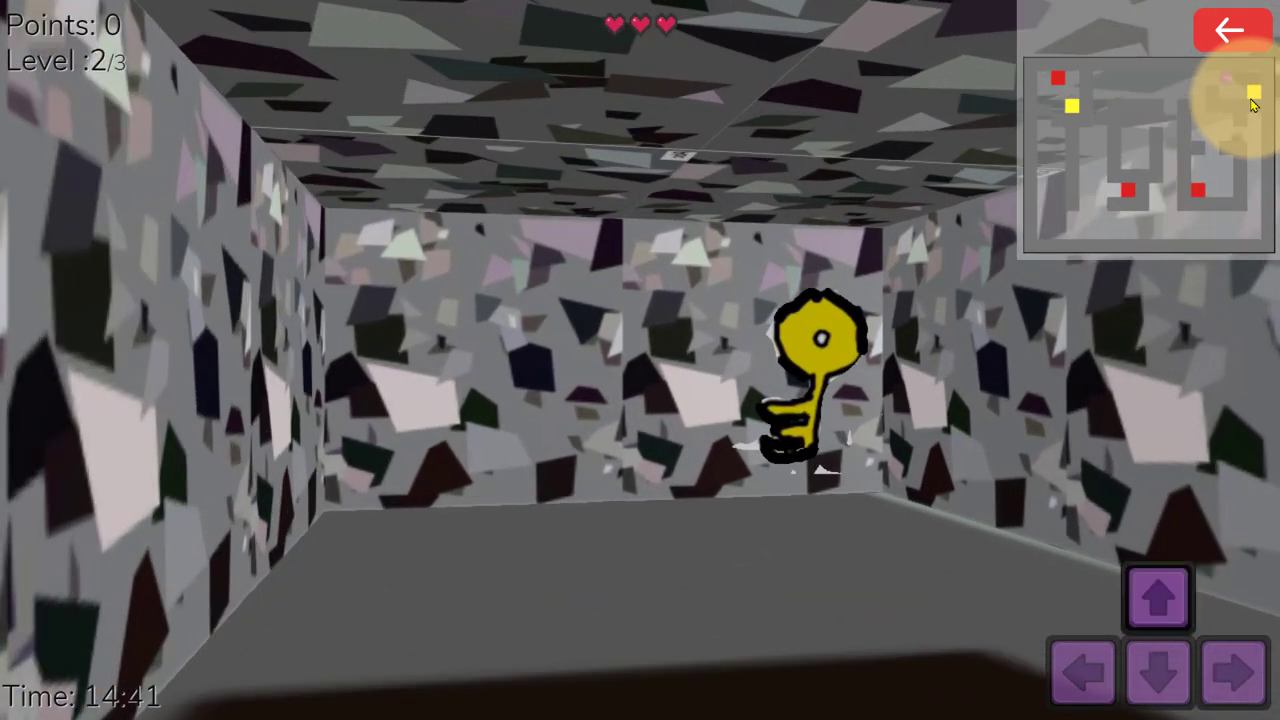
pyautogui.press('Up')
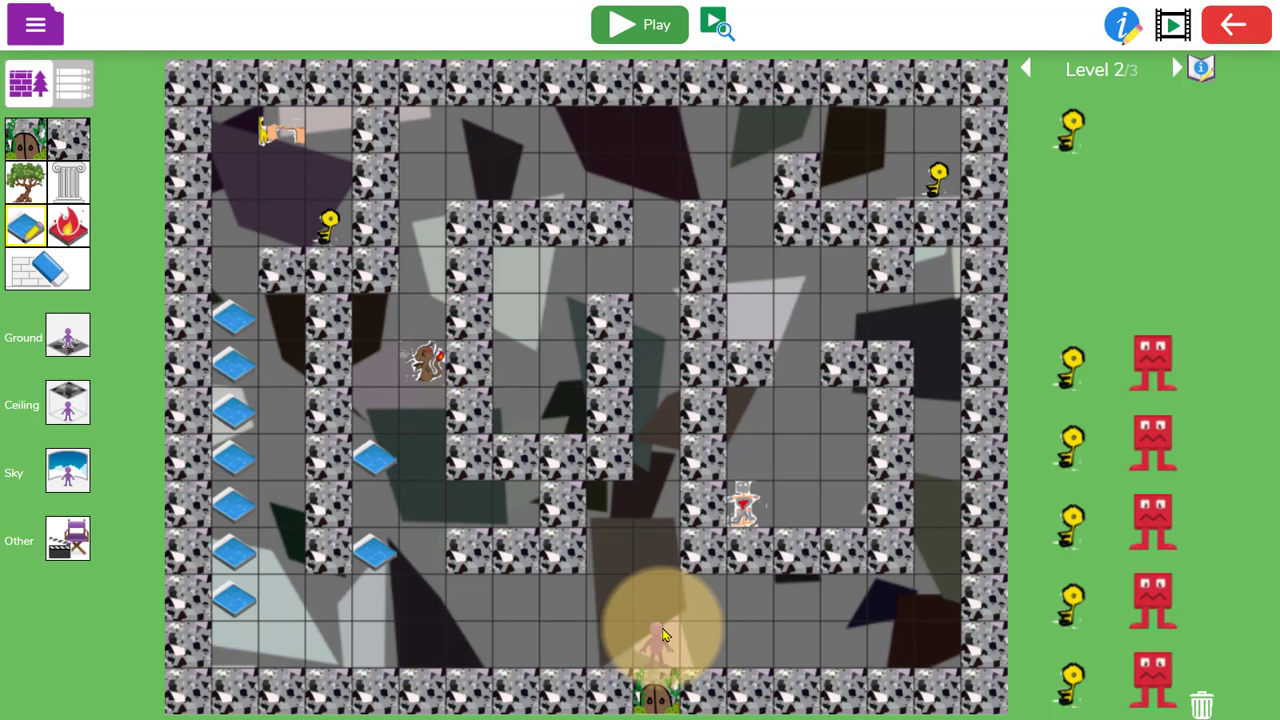
# Step: Inspect the level 2 dragon baddie's settings, close them unchanged, and browse the designs of the game's other levels
pyautogui.doubleClick(426, 372)
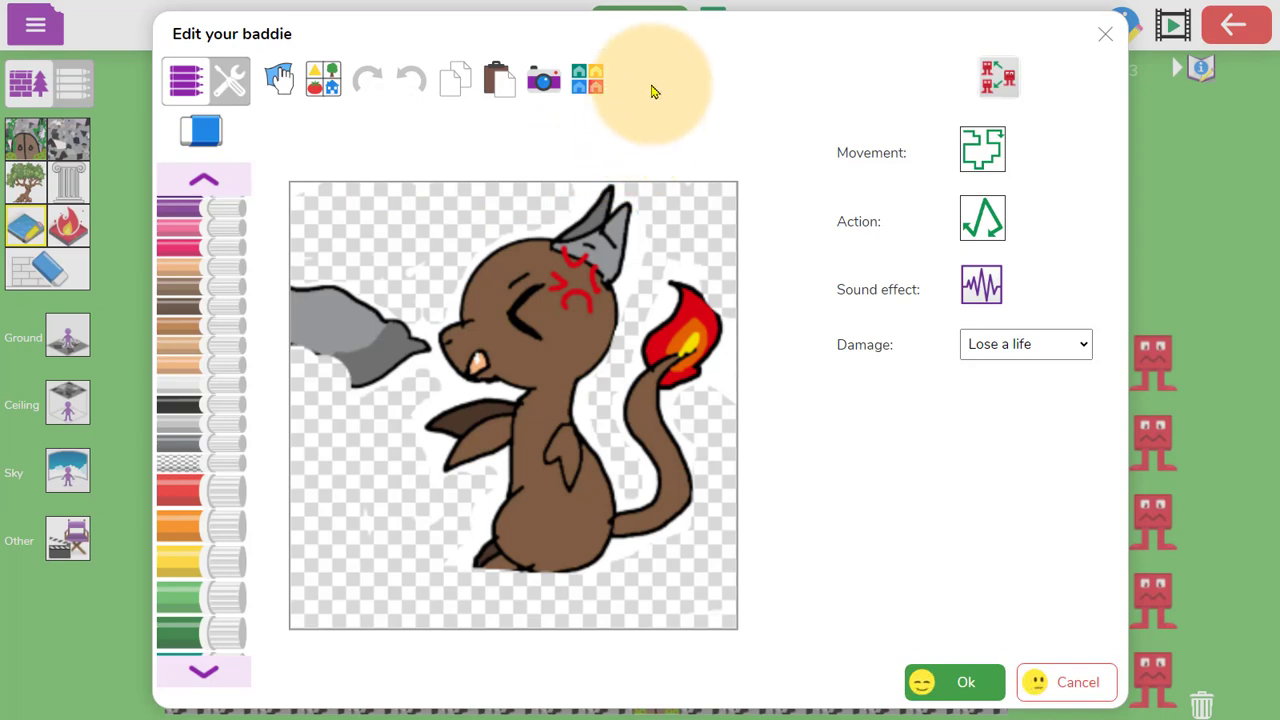
pyautogui.press('Escape')
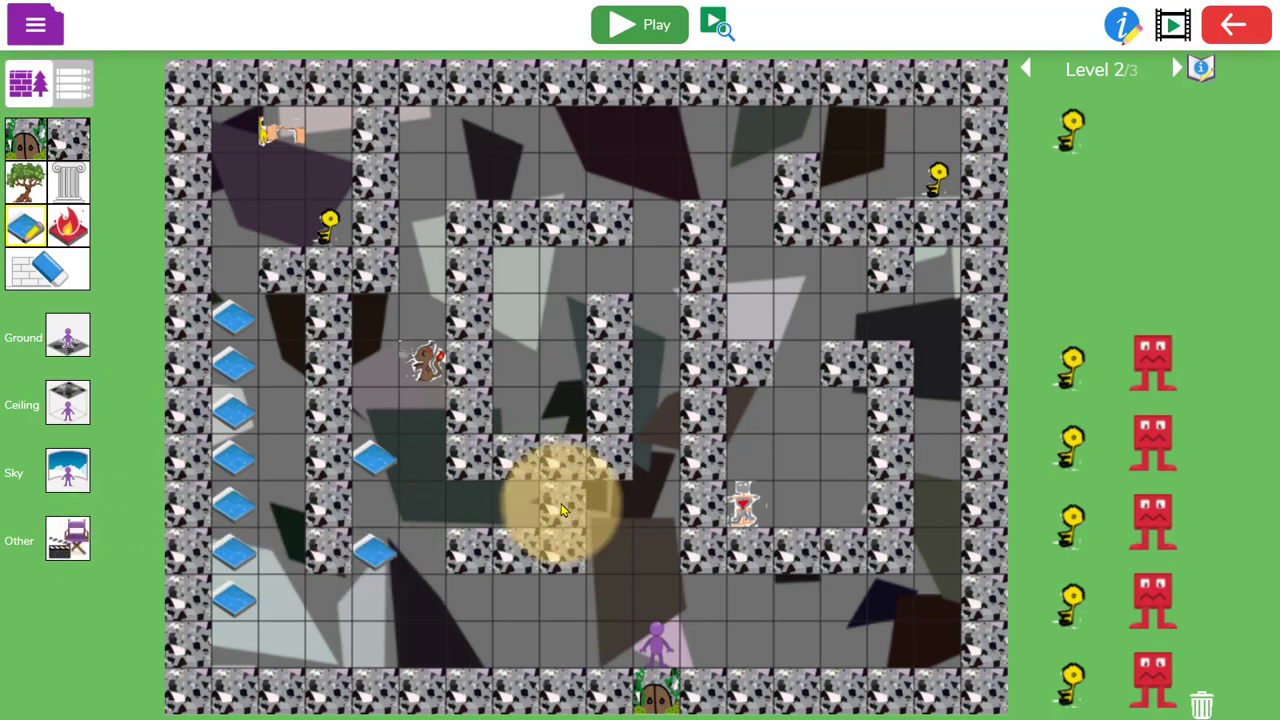
pyautogui.click(1029, 74)
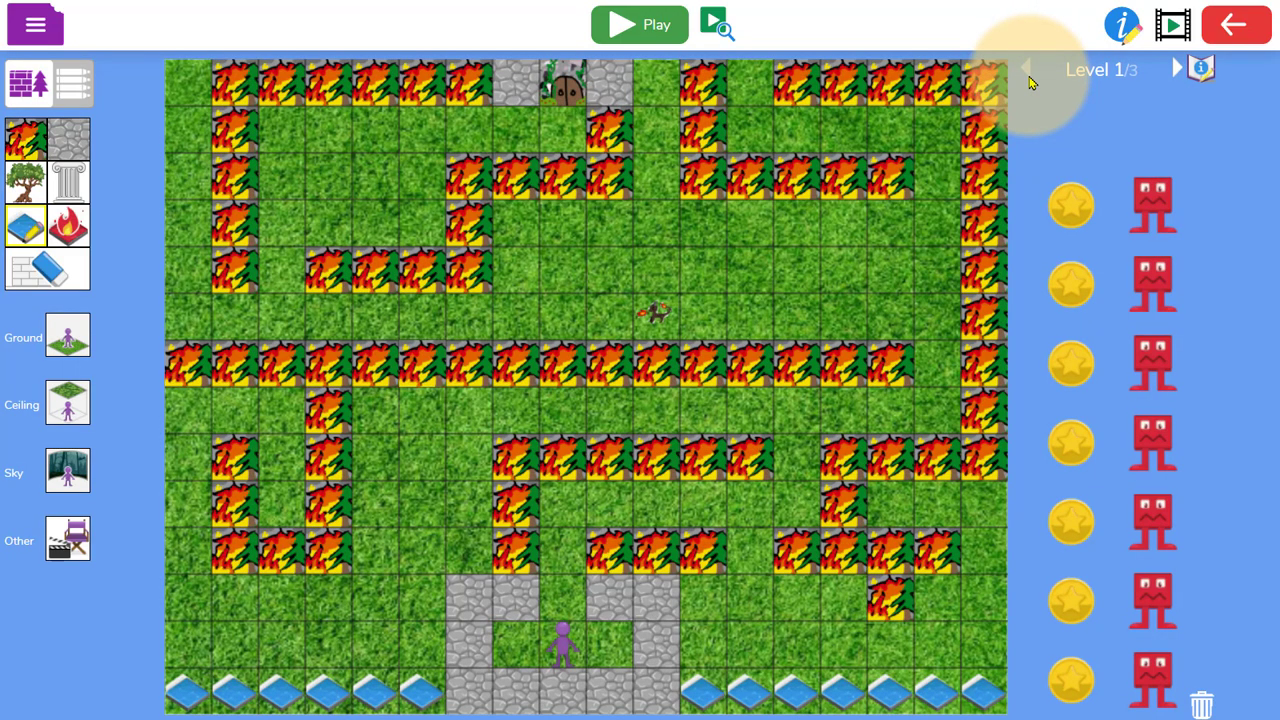
pyautogui.click(1175, 72)
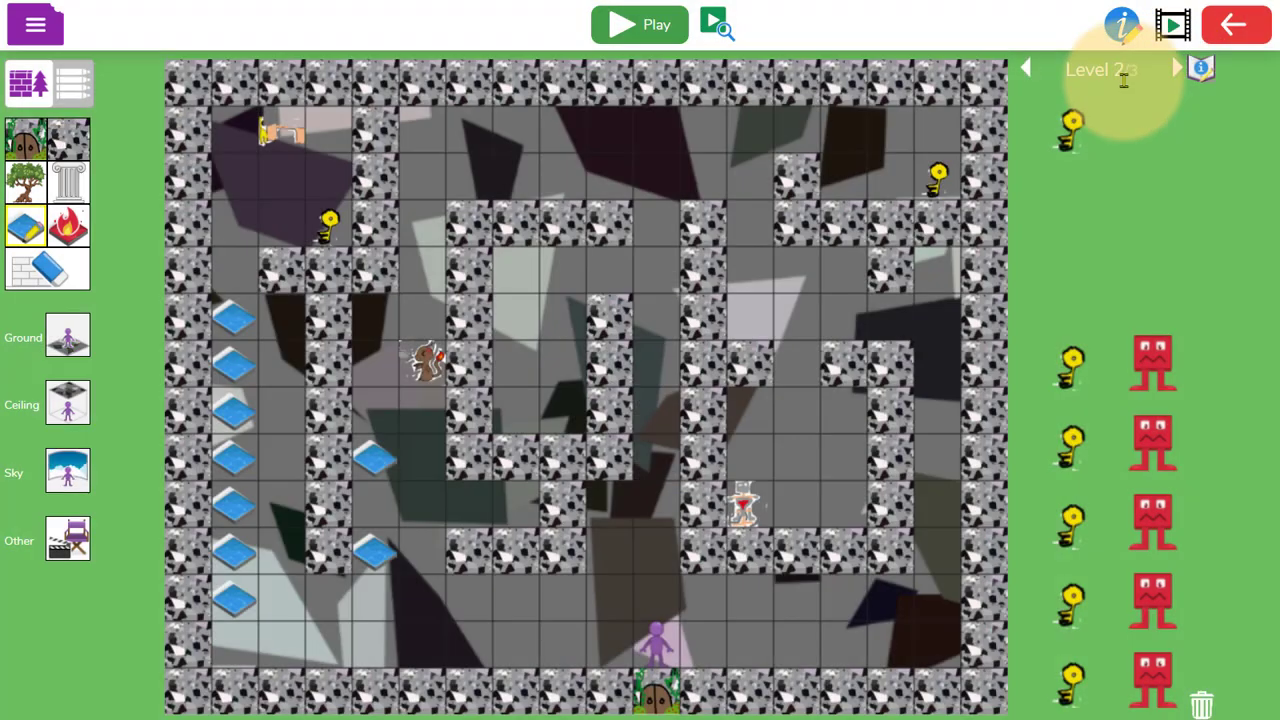
pyautogui.click(1175, 72)
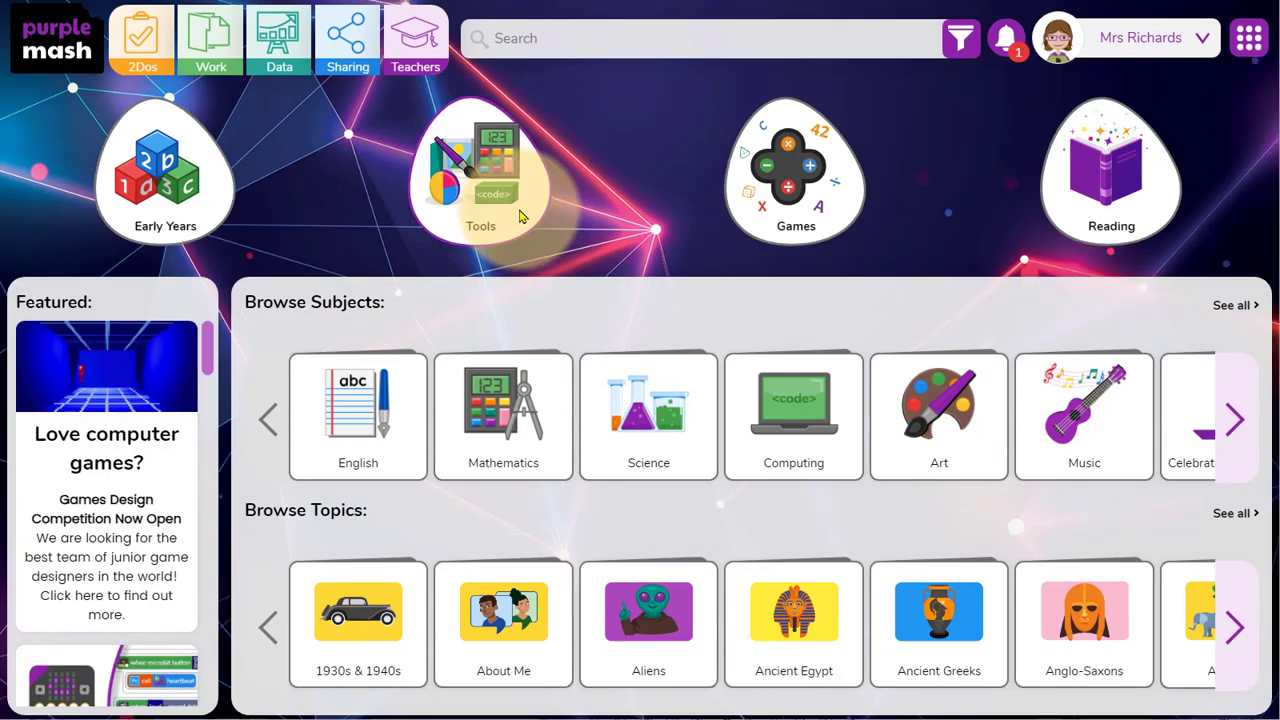
# Step: Open the Games Design Competition 2024 page from the home page and launch the 2Paint A Picture tool
pyautogui.click(167, 413)
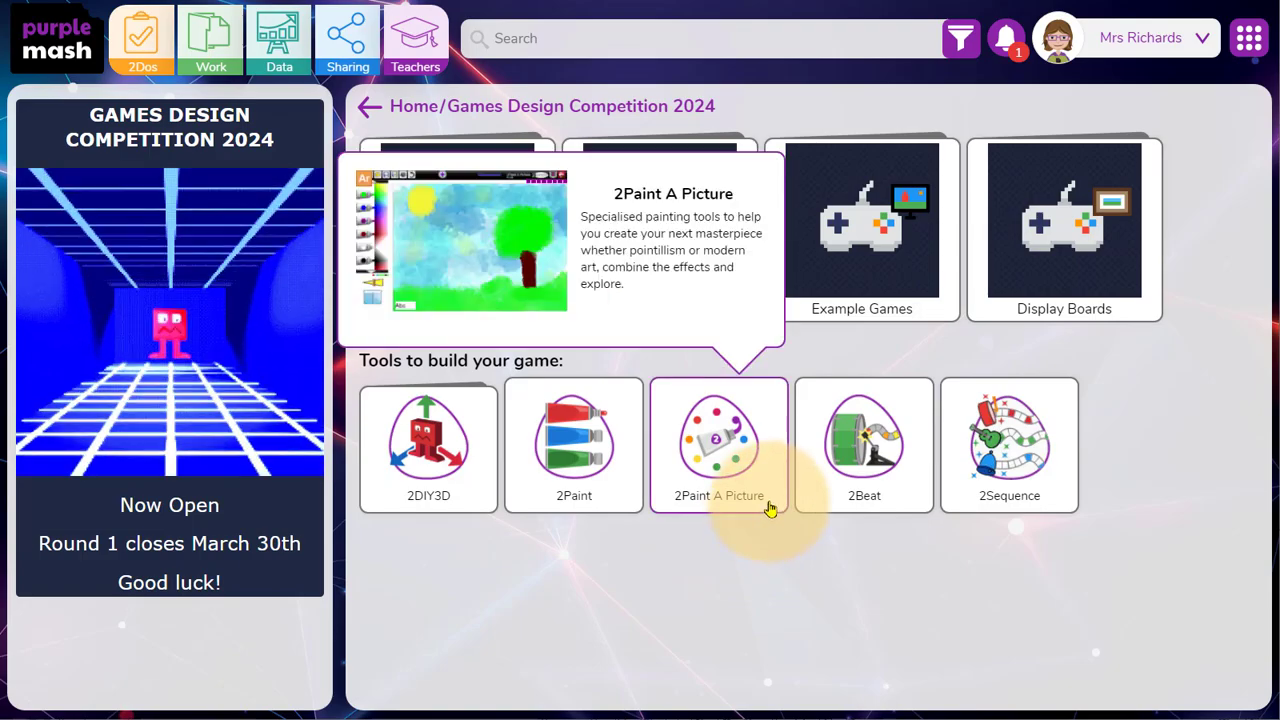
pyautogui.click(767, 509)
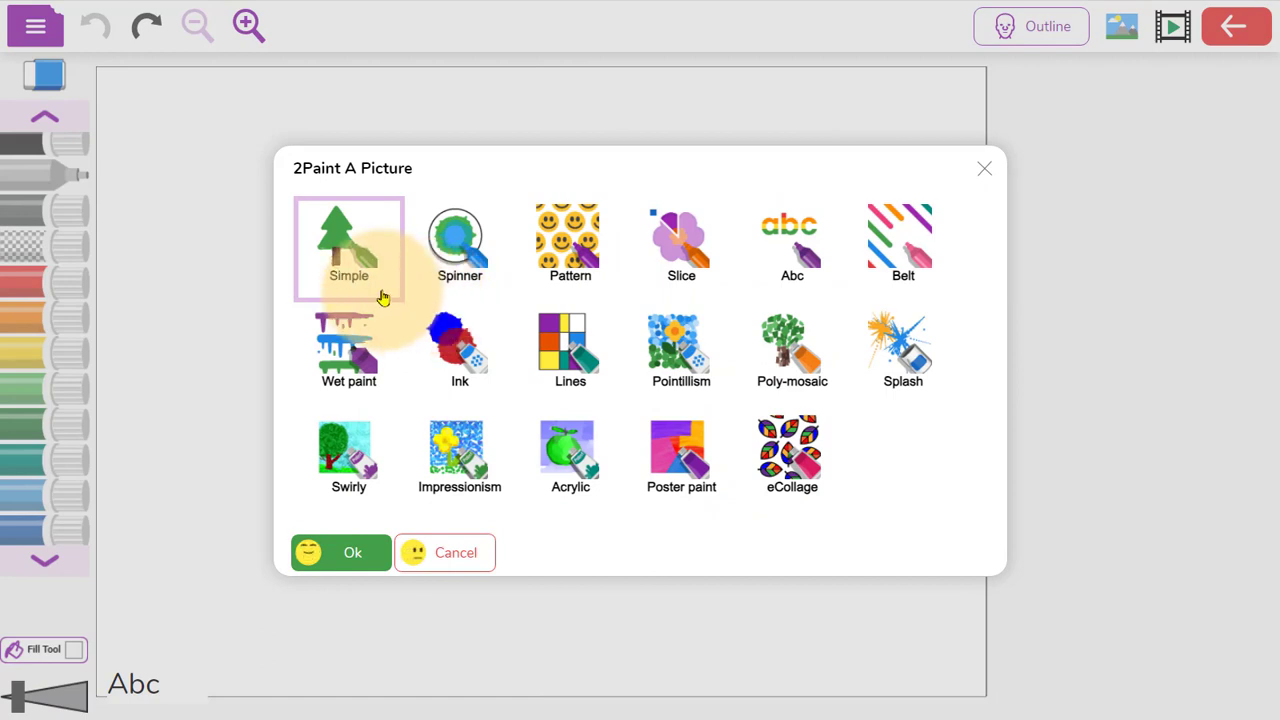
# Step: Start a Simple style painting and fill the whole canvas with mid grey using the Fill Tool
pyautogui.click(341, 552)
pyautogui.click(44, 118)
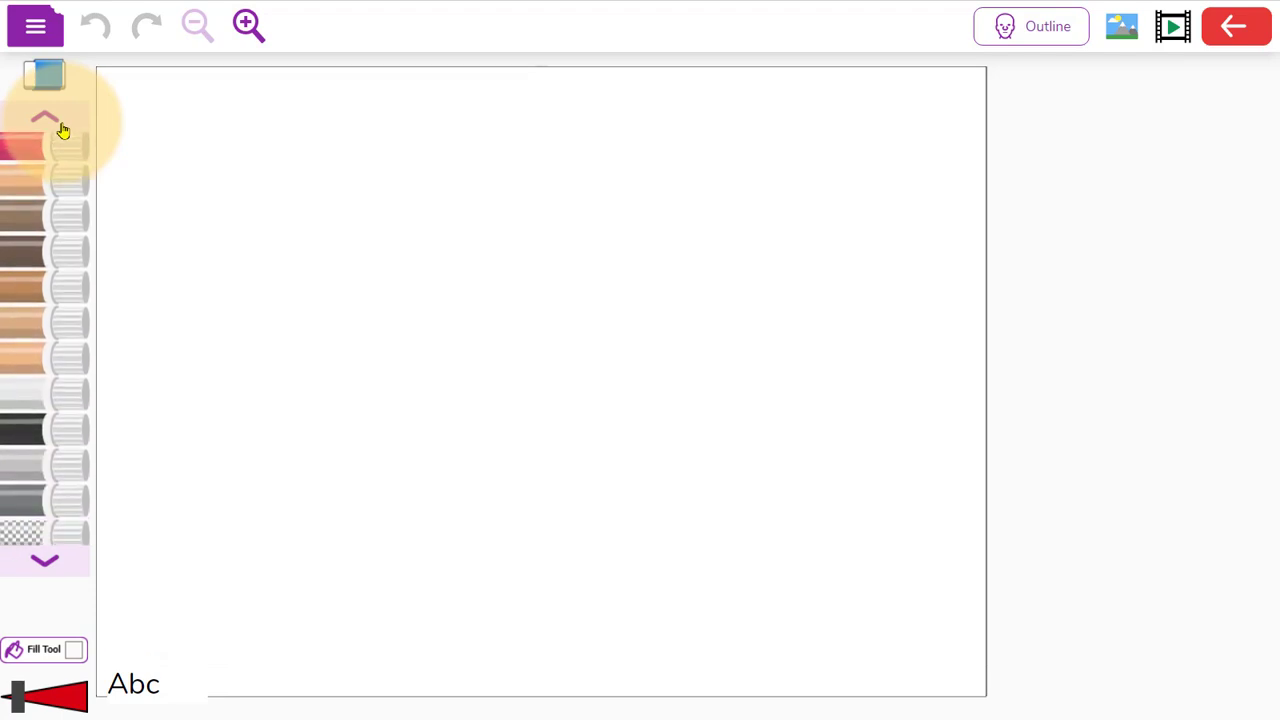
pyautogui.click(46, 404)
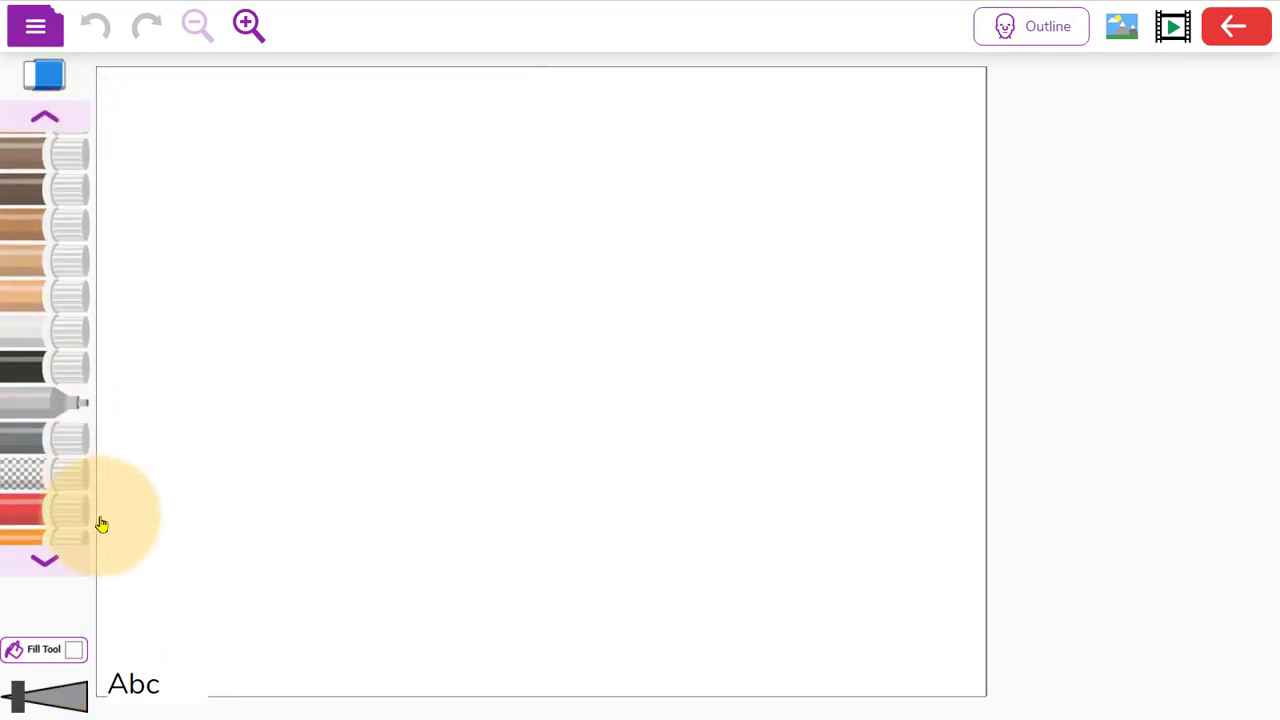
pyautogui.click(75, 655)
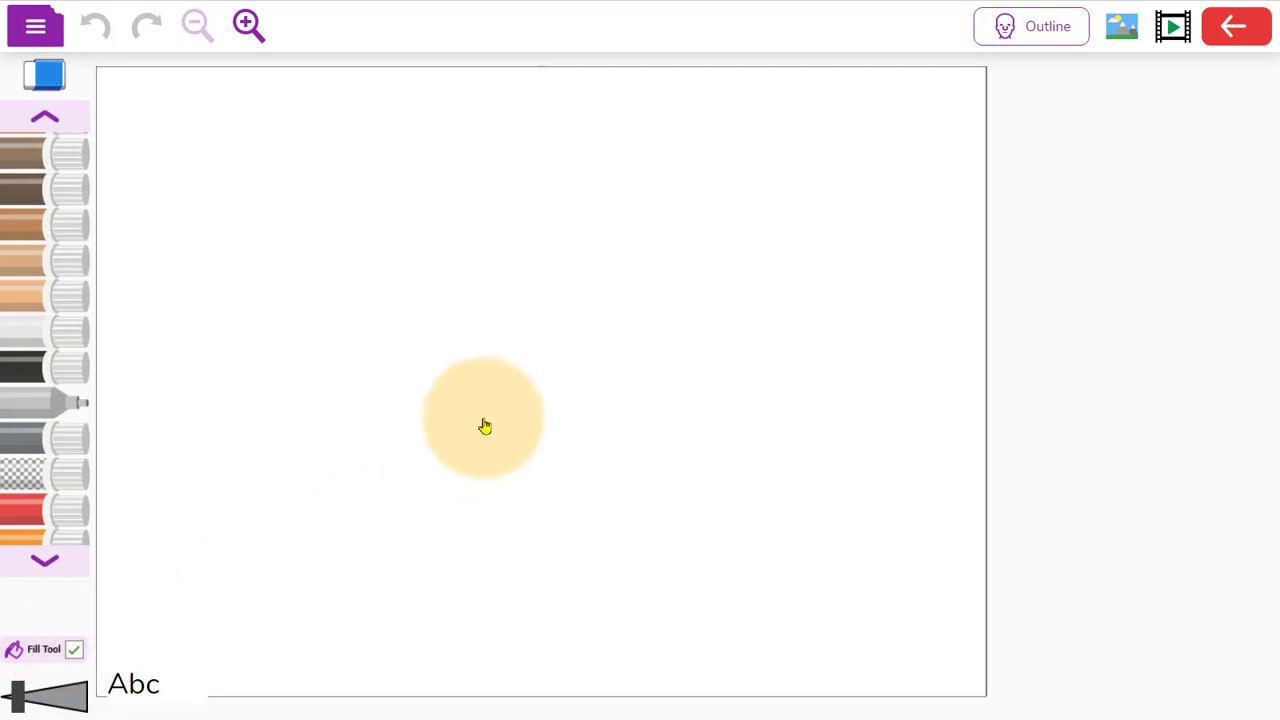
pyautogui.click(490, 358)
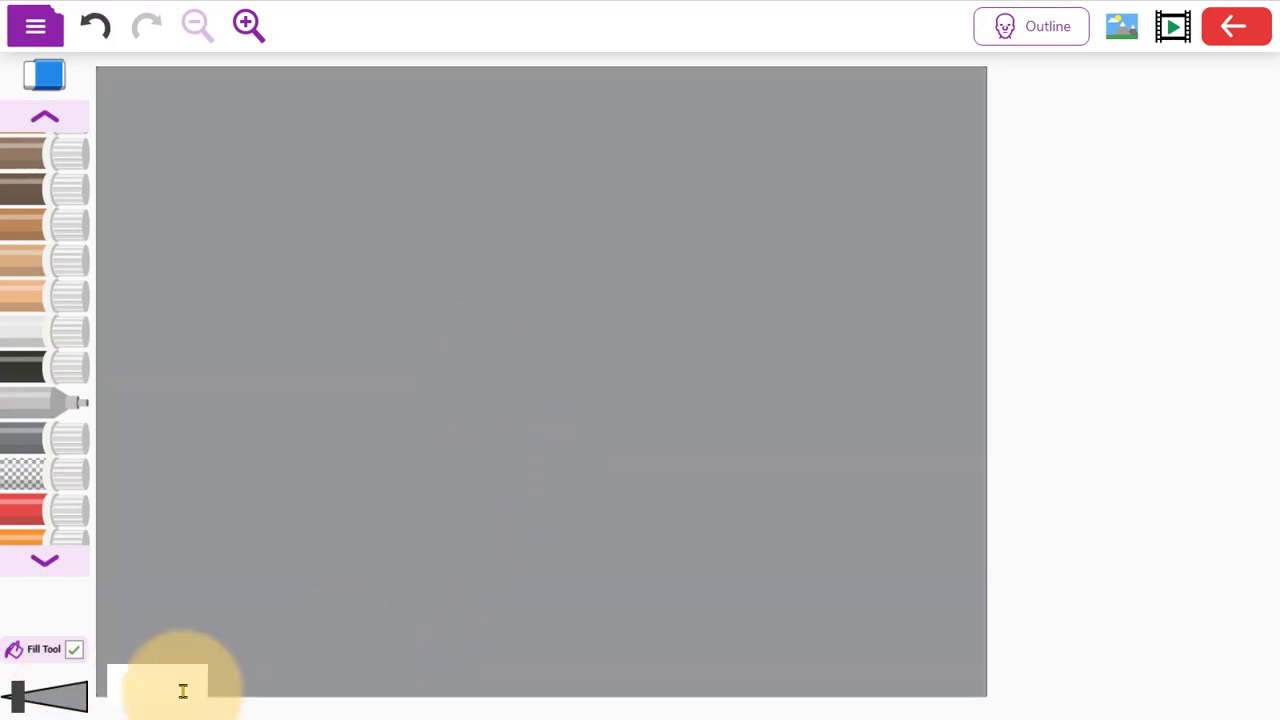
# Step: Start a new painting in the Poly-mosaic style, using the grey-filled picture as its background
pyautogui.click(45, 35)
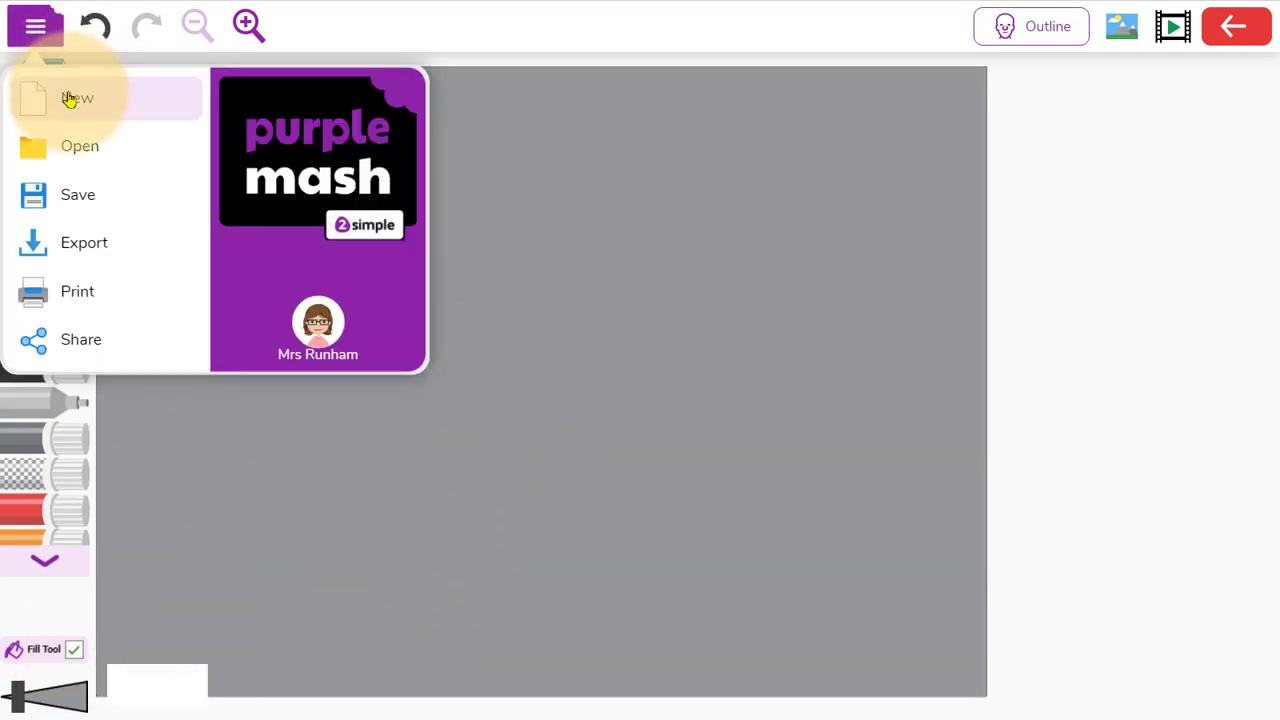
pyautogui.click(68, 97)
pyautogui.click(765, 372)
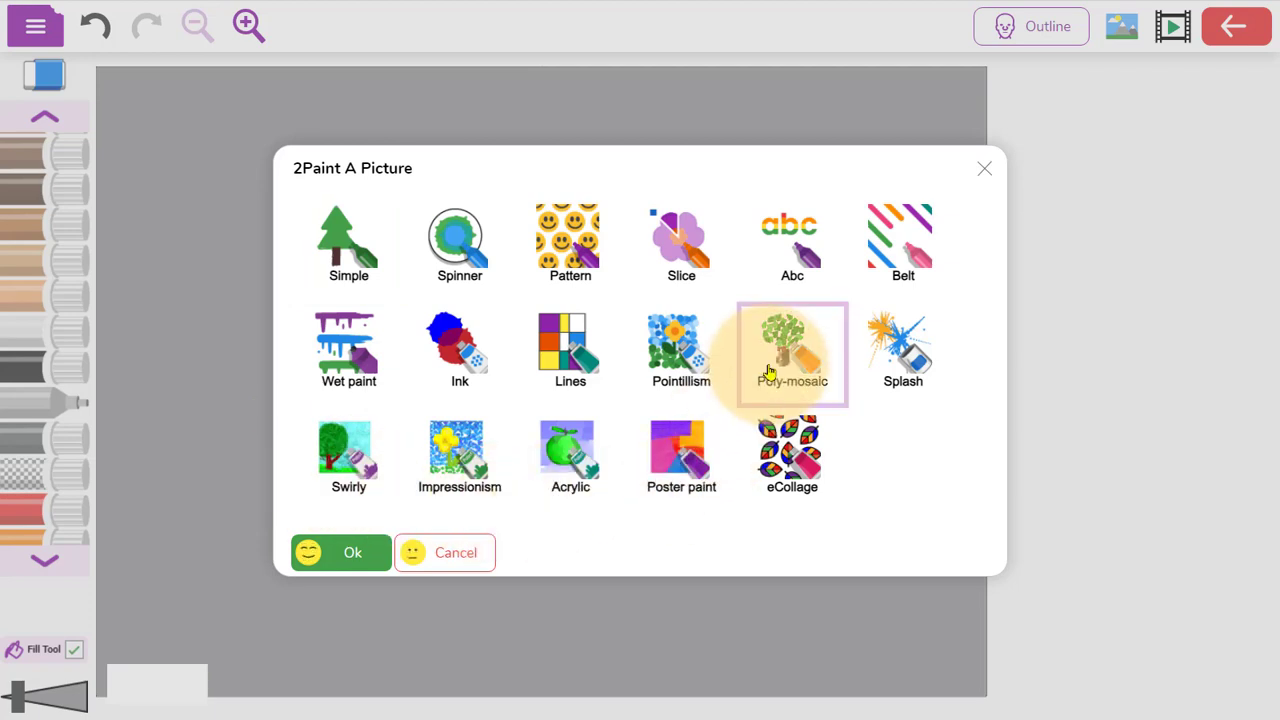
pyautogui.click(350, 551)
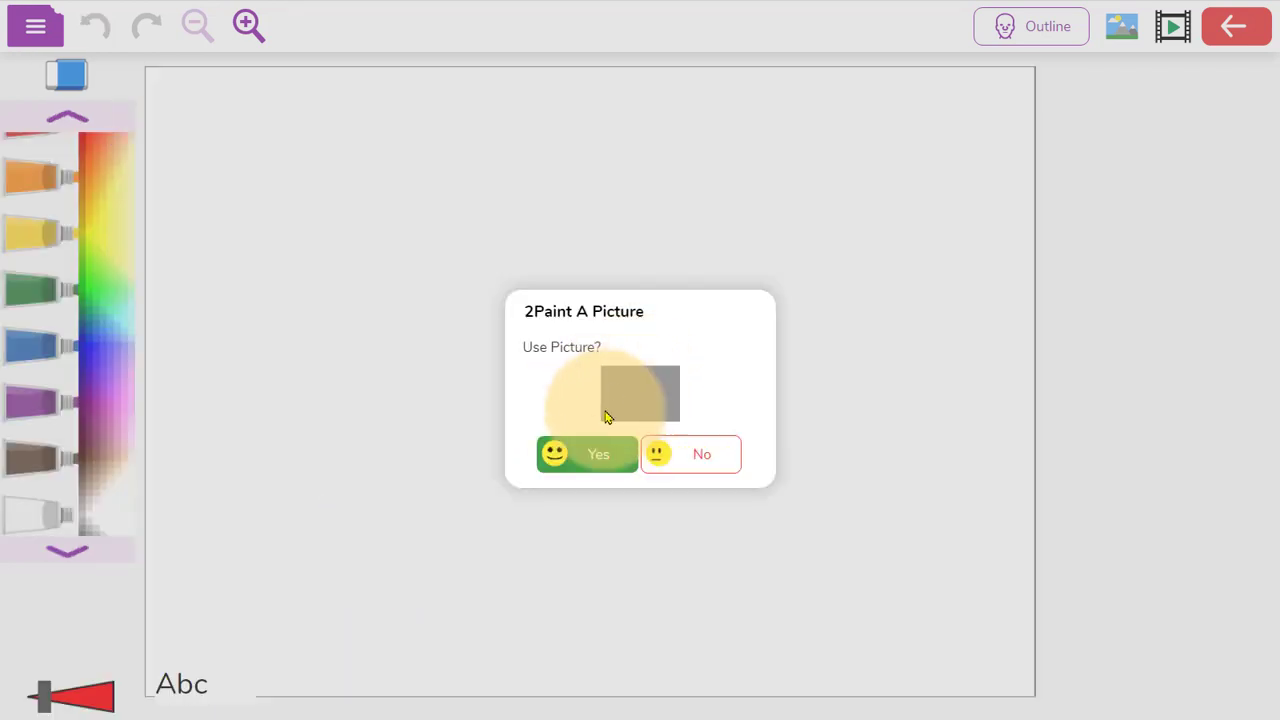
pyautogui.click(599, 463)
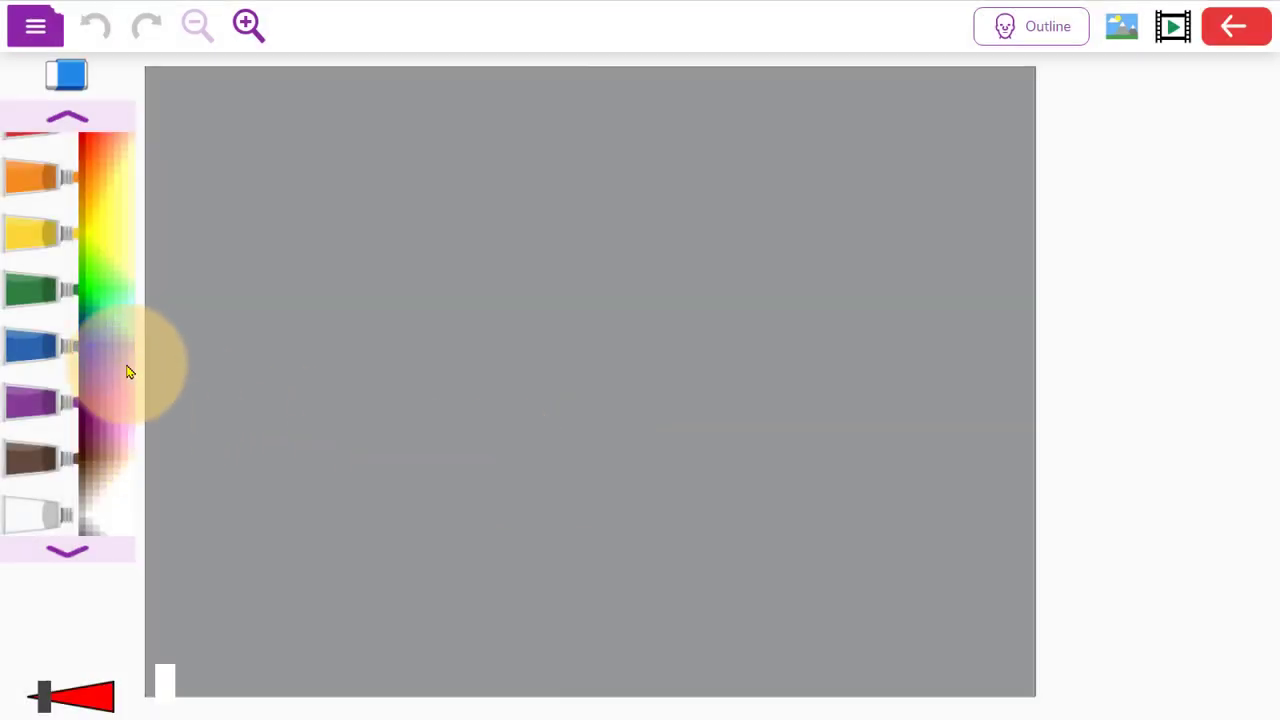
# Step: Paint strokes of grey and black mosaic pieces across the grey background
pyautogui.moveTo(106, 294); pyautogui.dragTo(112, 518)
pyautogui.click(96, 300)
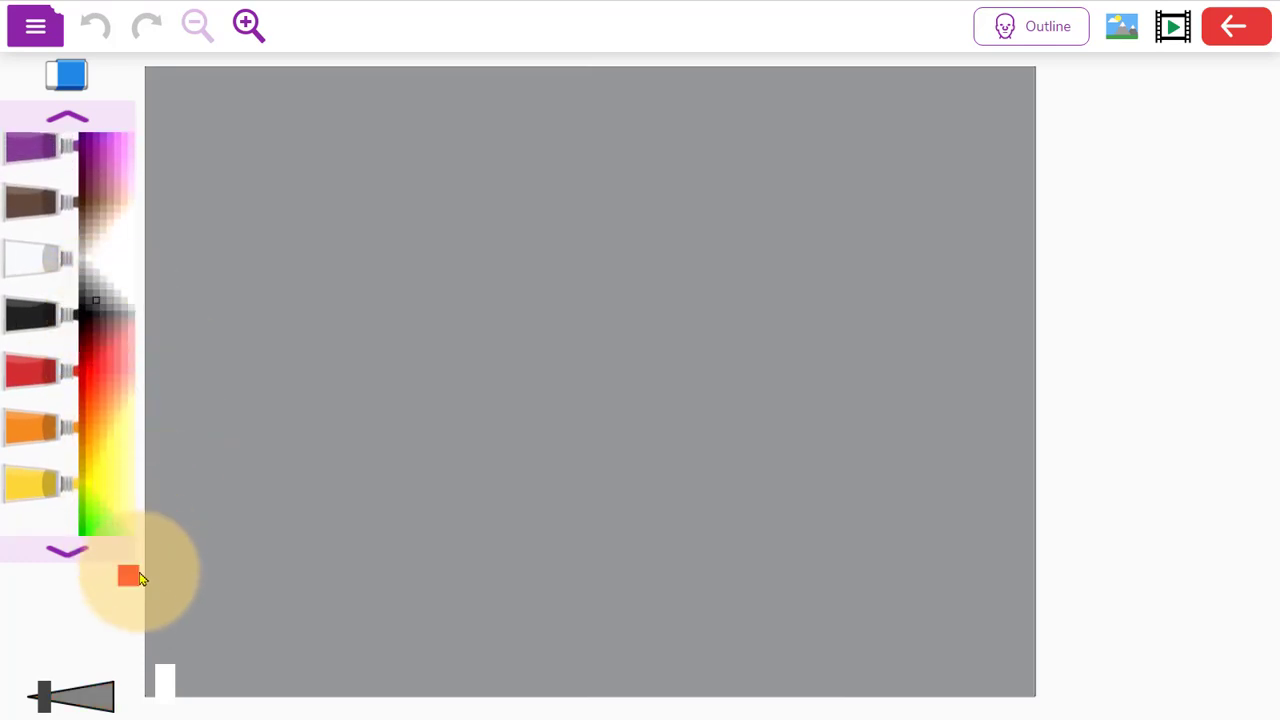
pyautogui.moveTo(322, 450); pyautogui.dragTo(672, 468)
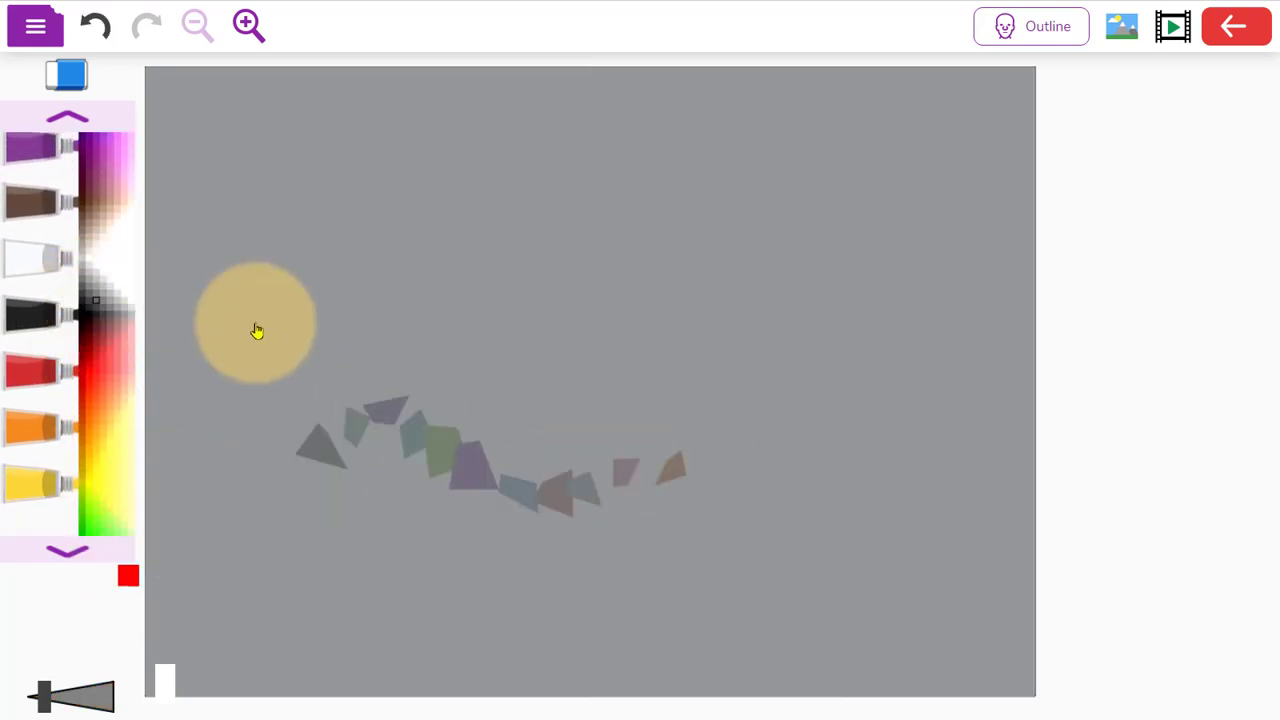
pyautogui.click(87, 314)
pyautogui.moveTo(190, 313)
pyautogui.mouseDown()
pyautogui.moveTo(261, 292)
pyautogui.moveTo(311, 363)
pyautogui.moveTo(623, 494)
pyautogui.moveTo(863, 360)
pyautogui.moveTo(503, 597)
pyautogui.moveTo(190, 500)
pyautogui.mouseUp()
pyautogui.click(98, 300)
pyautogui.moveTo(275, 388); pyautogui.dragTo(845, 190)
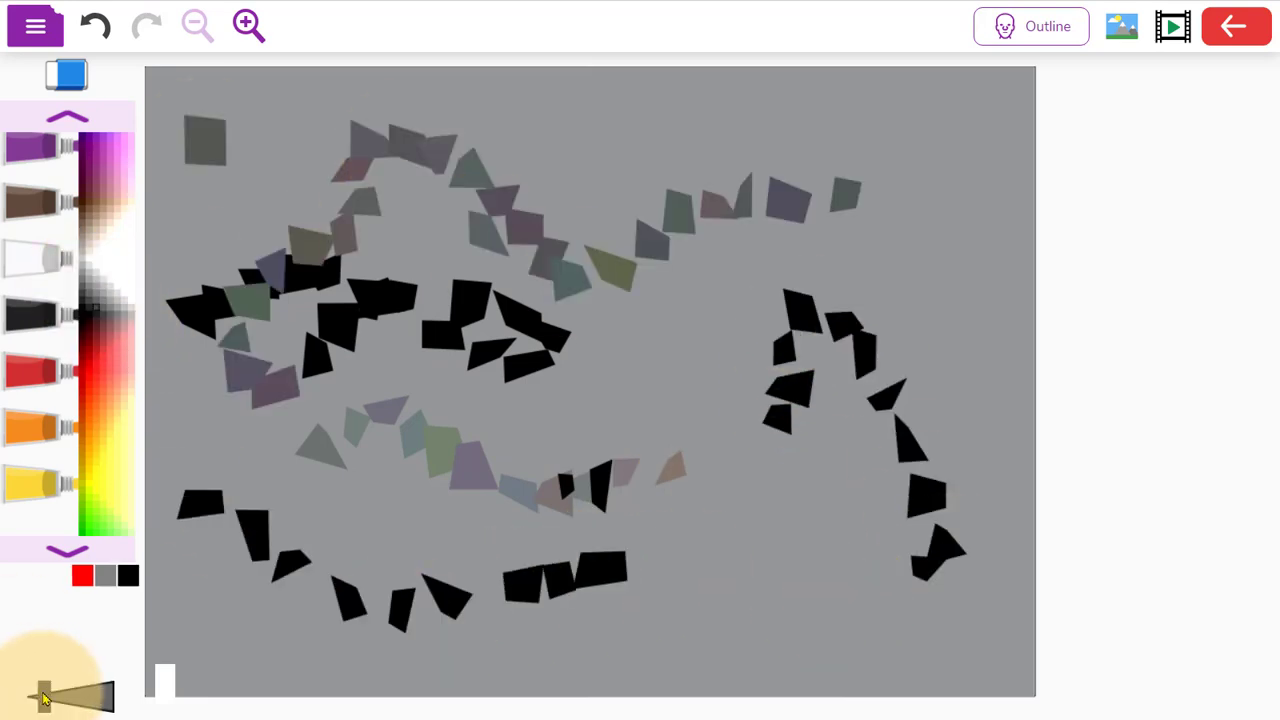
# Step: Increase the brush size and cover the canvas with larger mosaic pieces in dark and light grey
pyautogui.moveTo(44, 696); pyautogui.dragTo(72, 696)
pyautogui.moveTo(242, 610); pyautogui.dragTo(257, 146)
pyautogui.click(98, 288)
pyautogui.moveTo(500, 165); pyautogui.dragTo(995, 305)
pyautogui.click(102, 293)
pyautogui.moveTo(343, 505)
pyautogui.mouseDown()
pyautogui.moveTo(568, 548)
pyautogui.moveTo(343, 209)
pyautogui.moveTo(223, 183)
pyautogui.moveTo(55, 57)
pyautogui.mouseUp()
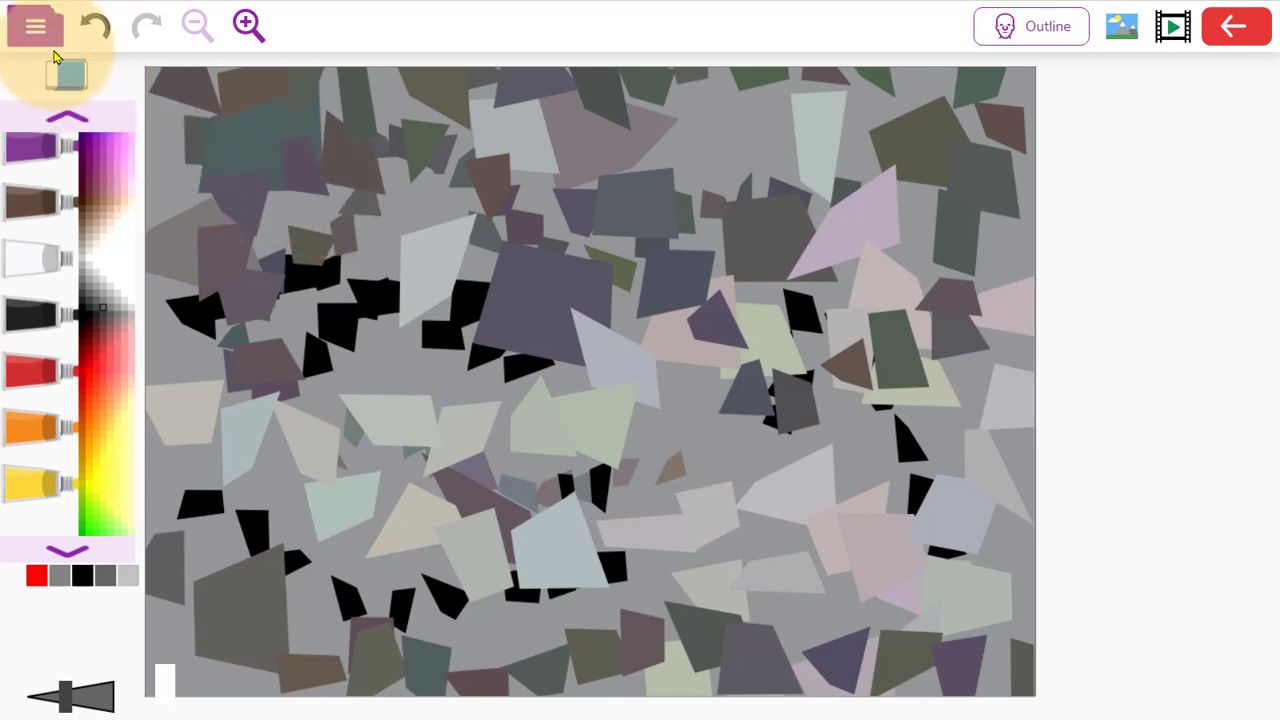
# Step: Begin saving the mosaic picture to the Escape the Castle folder under Robins, ready for its file name
pyautogui.click(50, 47)
pyautogui.click(70, 194)
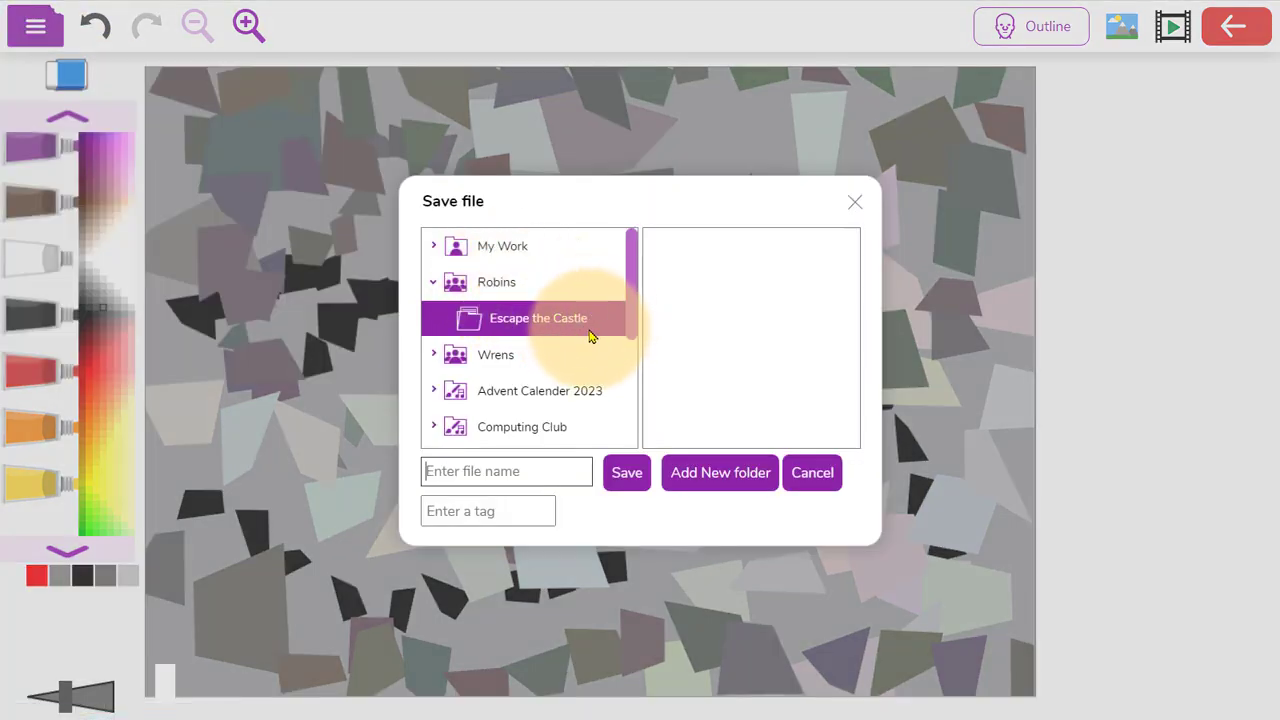
pyautogui.click(567, 460)
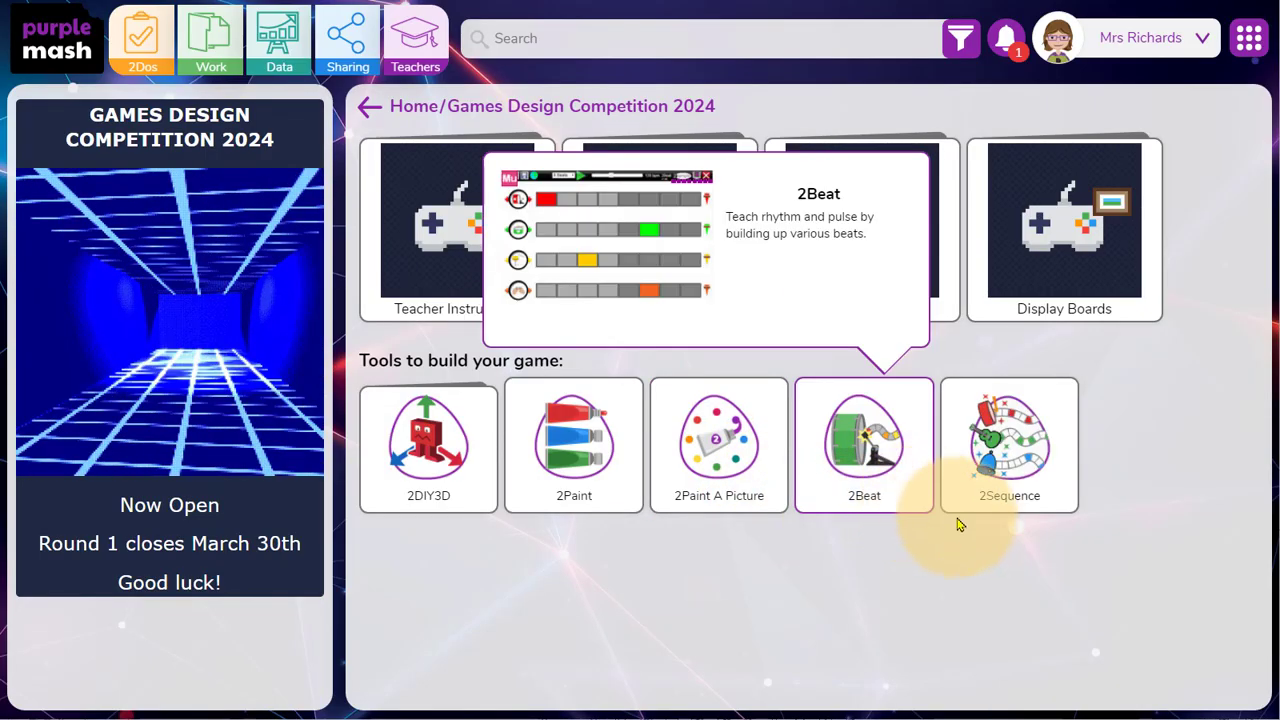
# Step: Launch the 2Sequence tool from the competition page and browse the Acoustic guitar, Drums and My Sounds collections
pyautogui.moveTo(1040, 496)
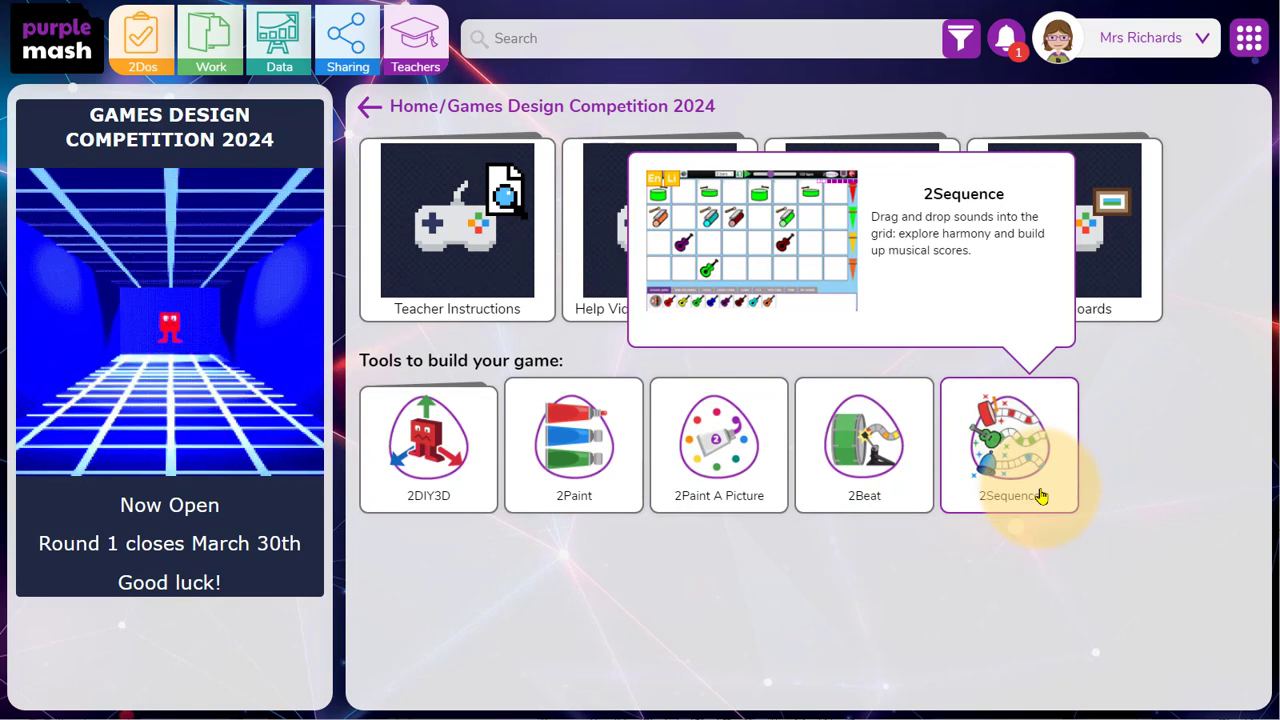
pyautogui.click(1040, 496)
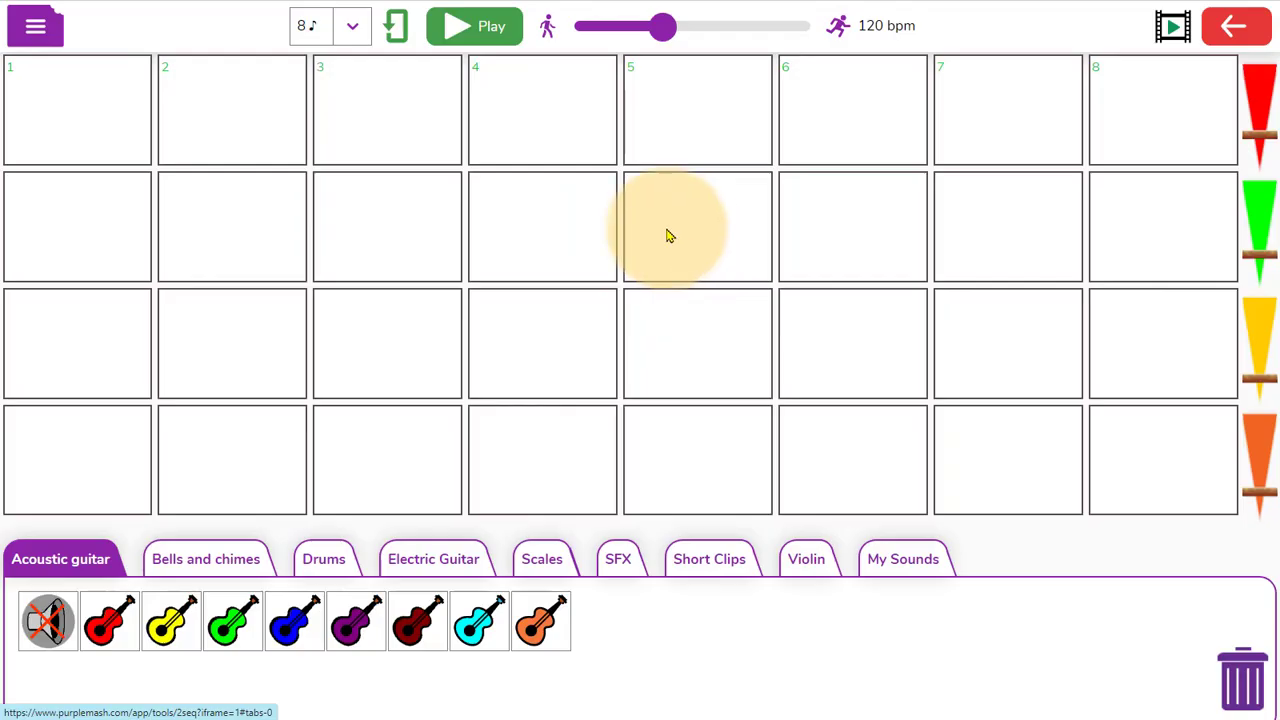
pyautogui.click(261, 558)
pyautogui.click(329, 566)
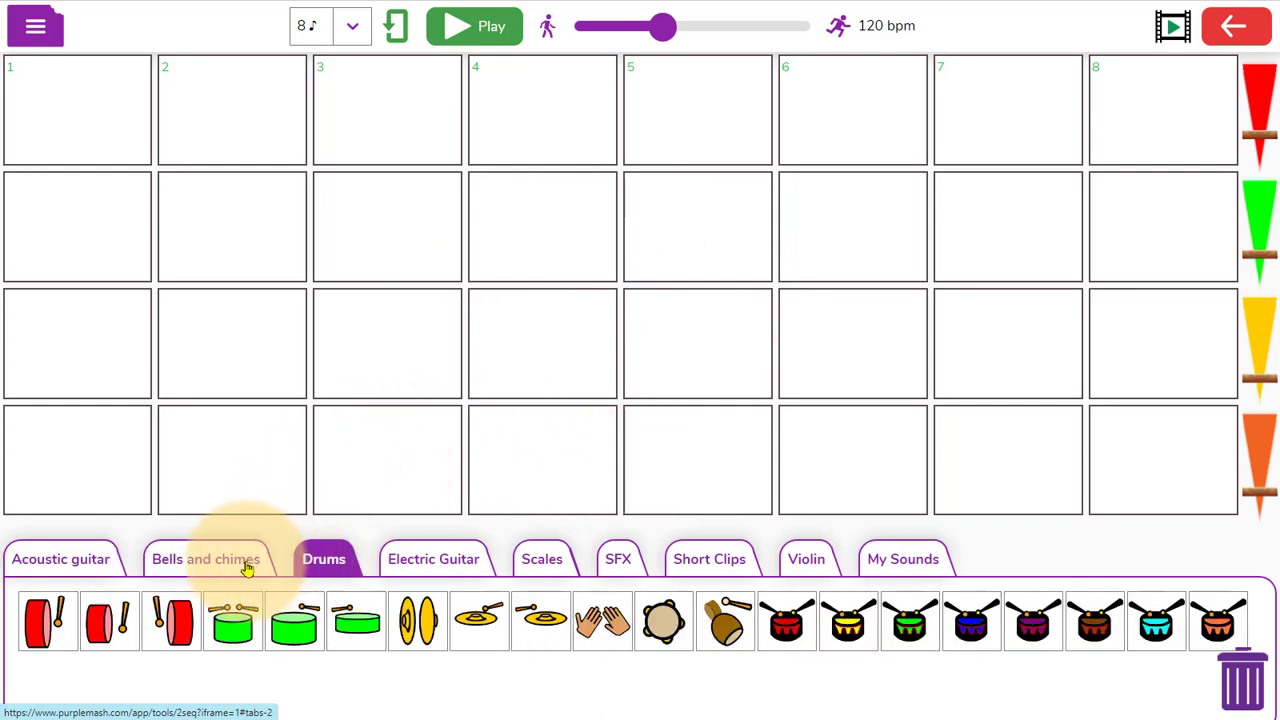
pyautogui.click(100, 563)
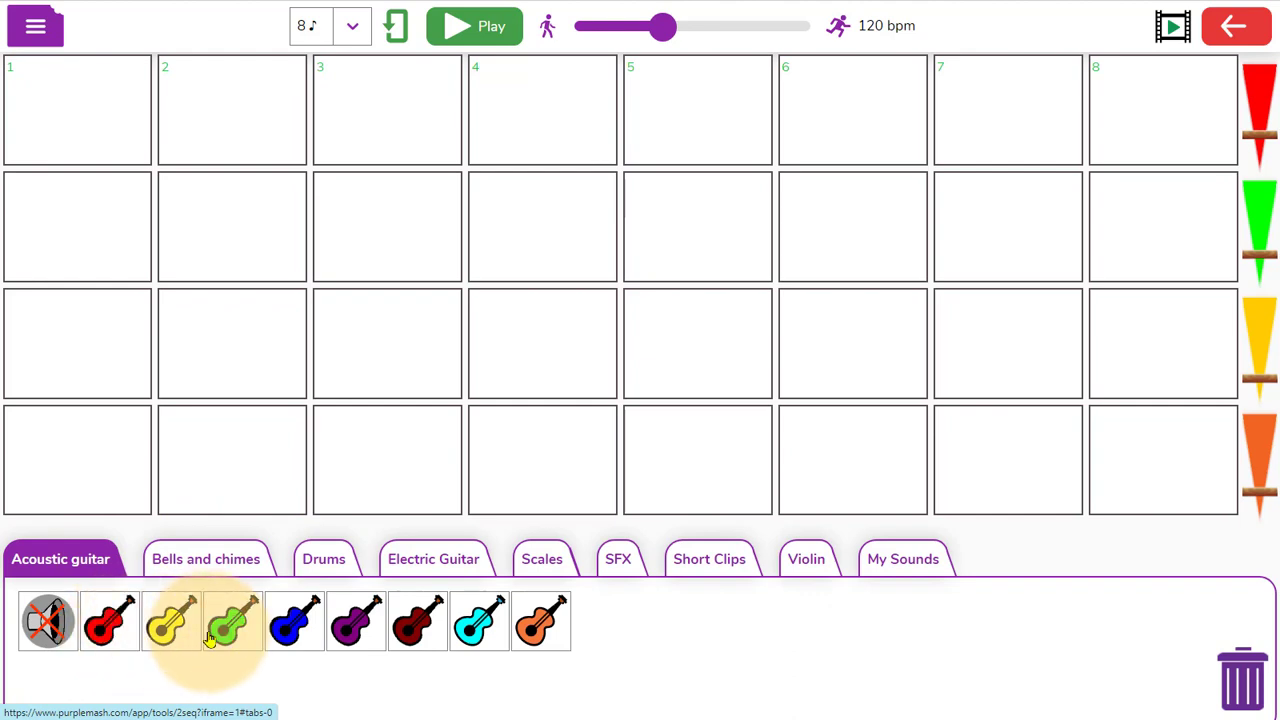
pyautogui.click(323, 566)
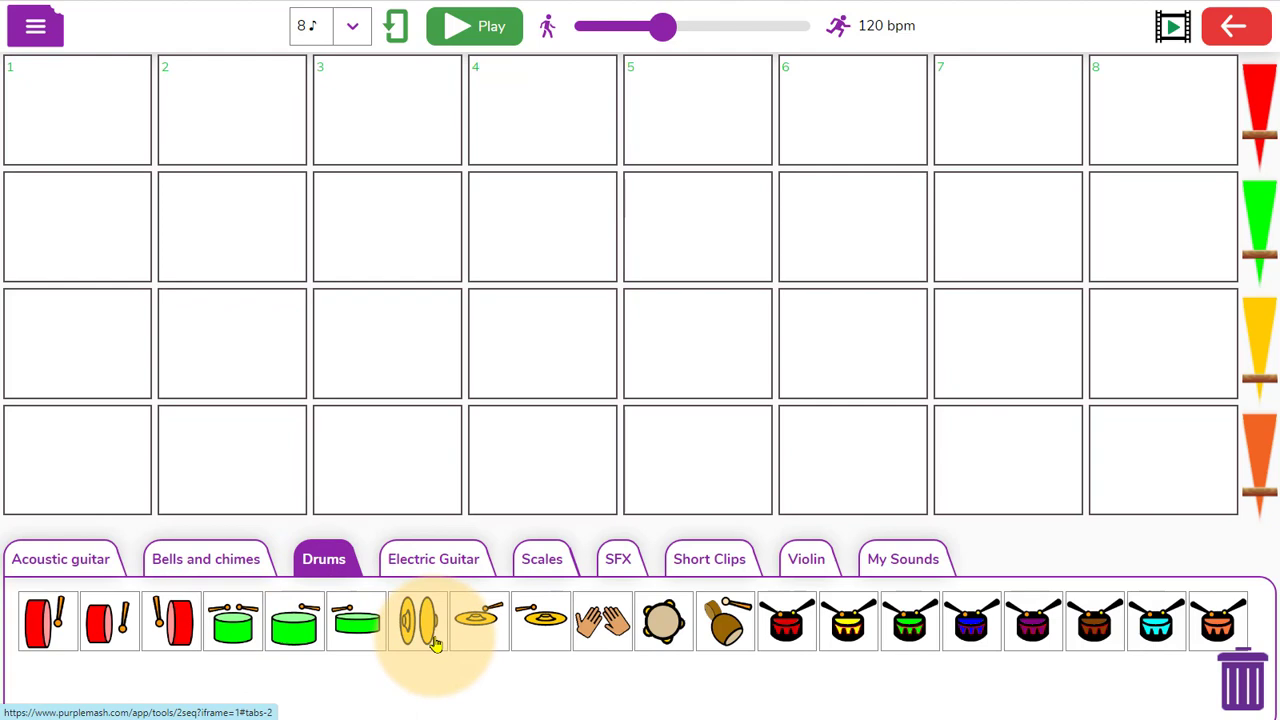
pyautogui.click(877, 566)
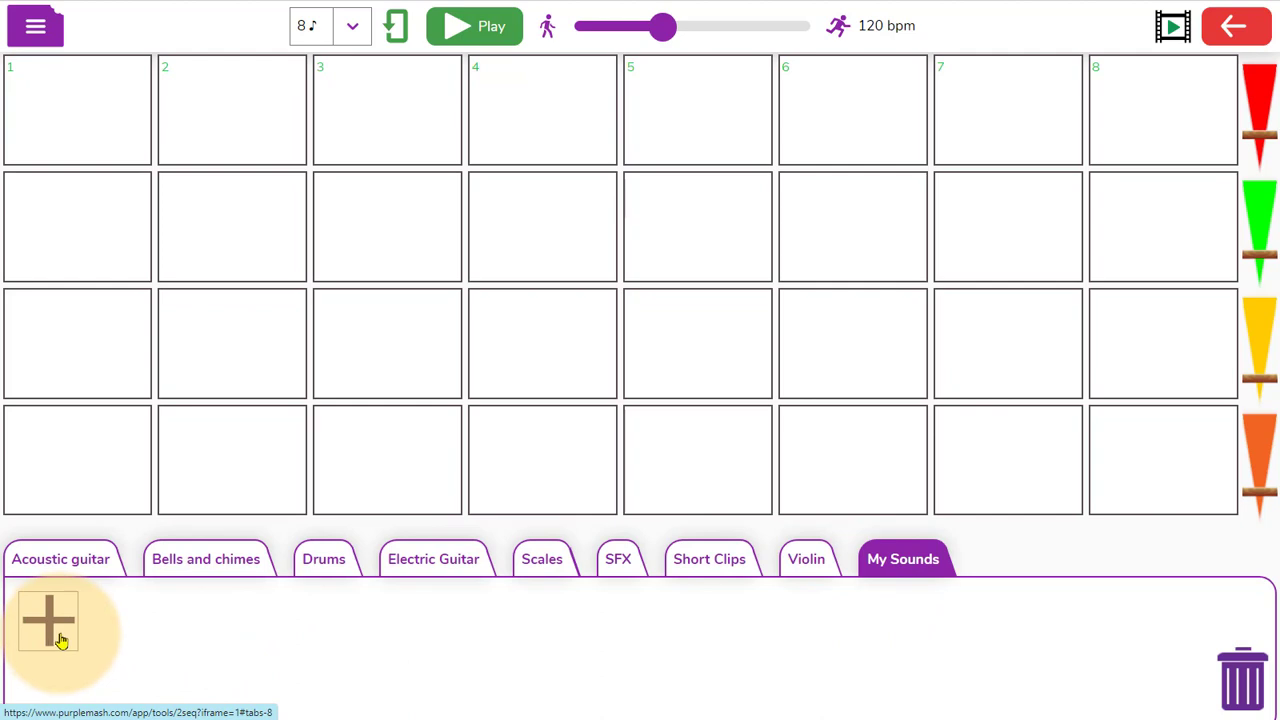
# Step: Place a piano scale at beat 1, a xylophone scale at beat 2, and the grey double-triangle sound effect at beats 7 and 8
pyautogui.click(541, 559)
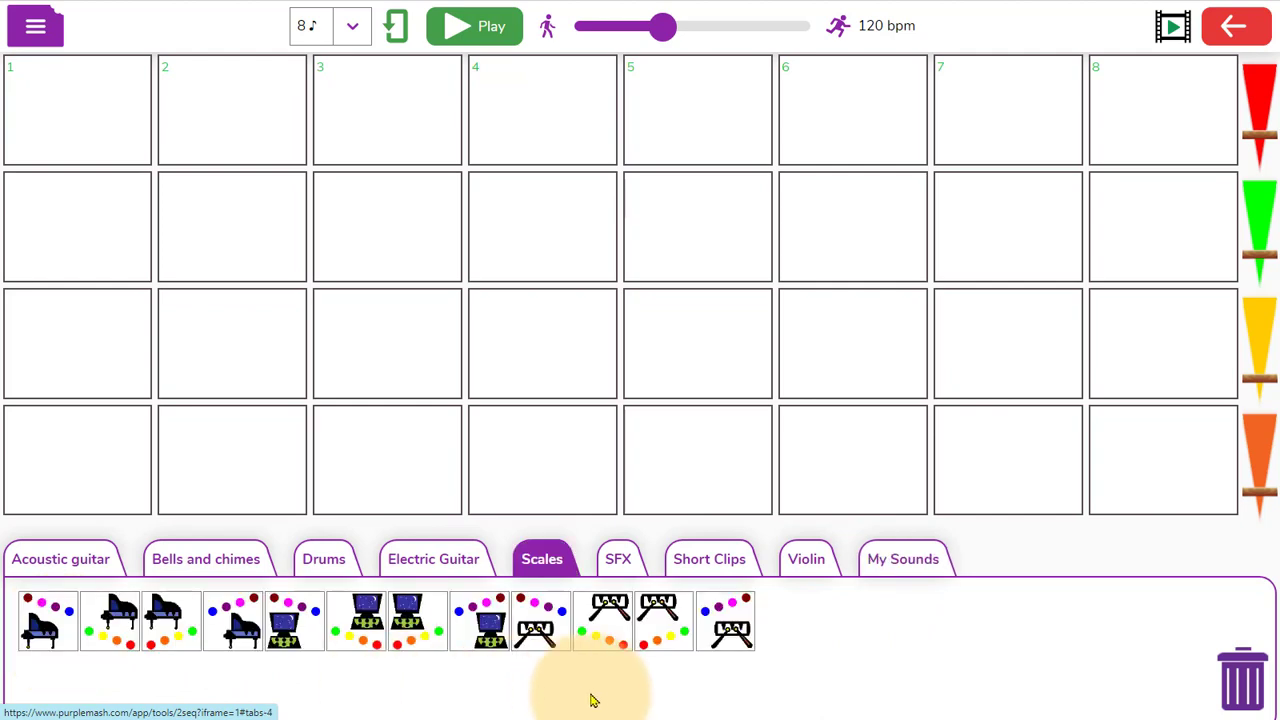
pyautogui.moveTo(215, 683); pyautogui.dragTo(110, 232)
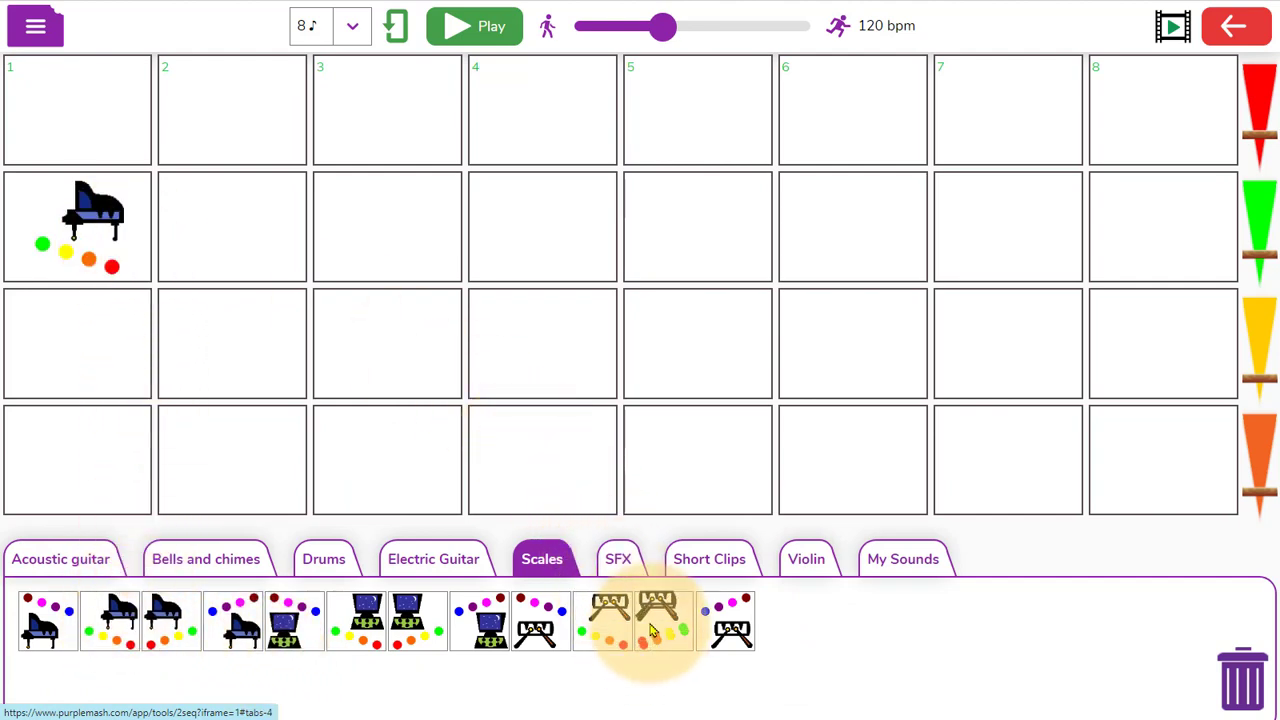
pyautogui.moveTo(651, 630); pyautogui.dragTo(238, 360)
pyautogui.click(634, 563)
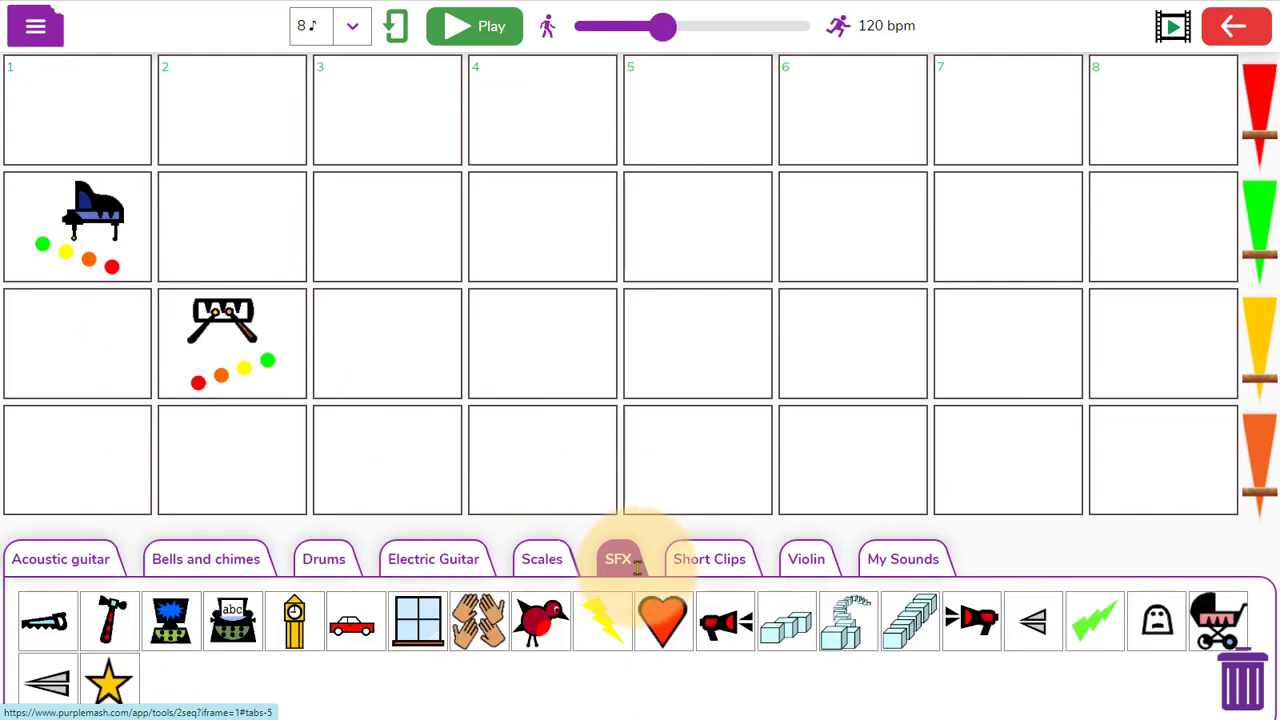
pyautogui.moveTo(1030, 627); pyautogui.dragTo(1006, 430)
pyautogui.moveTo(1030, 624); pyautogui.dragTo(1160, 460)
# Step: Check the sequence length options without changing them, play the composed music and stop the playback
pyautogui.click(495, 40)
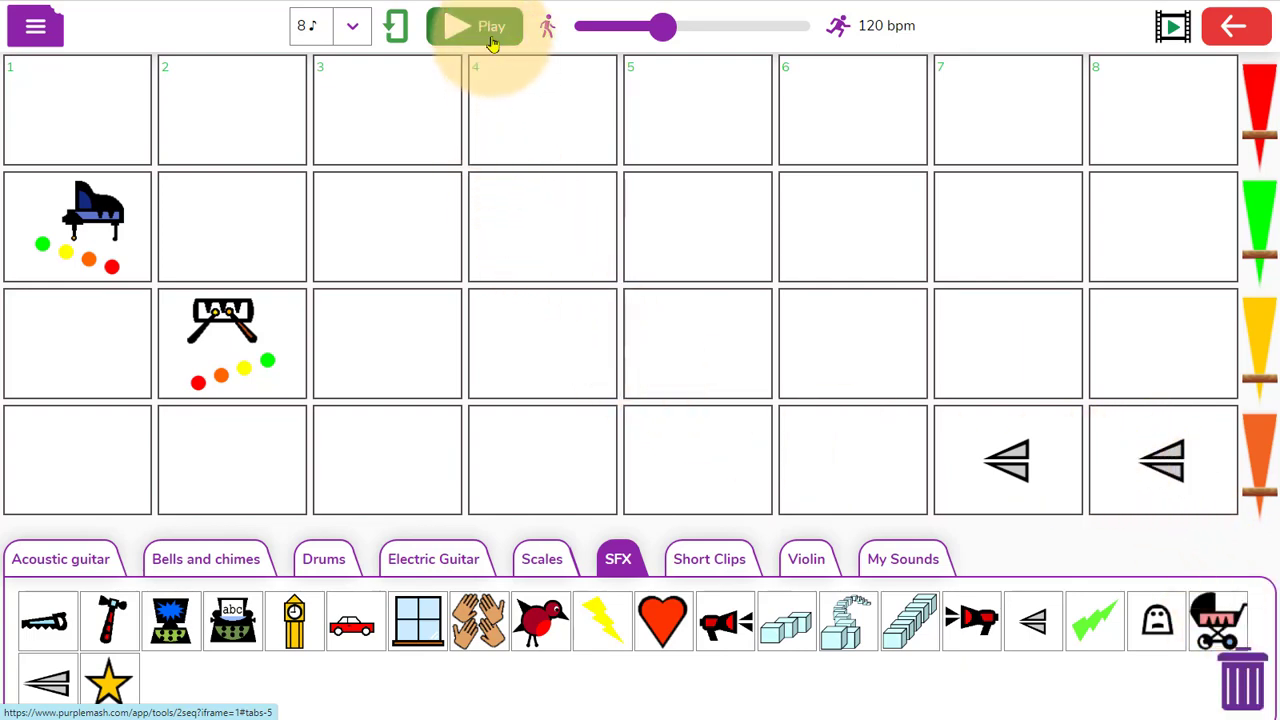
pyautogui.click(355, 47)
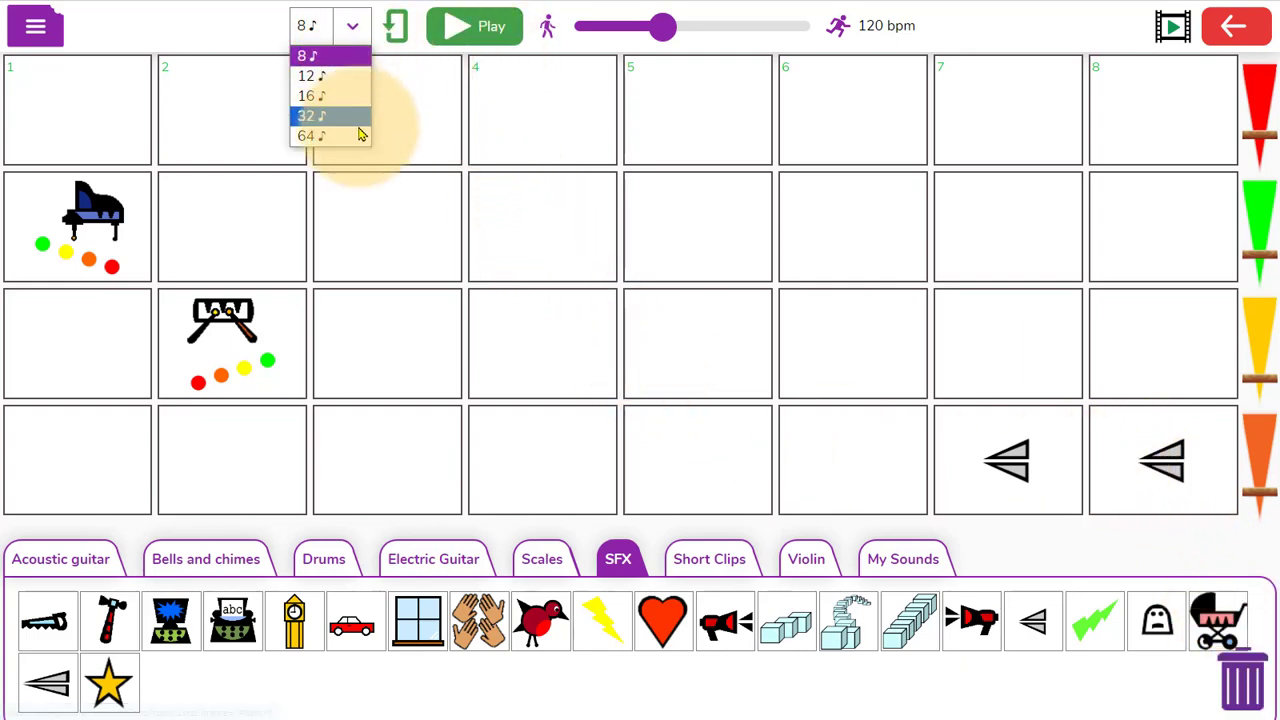
pyautogui.click(350, 37)
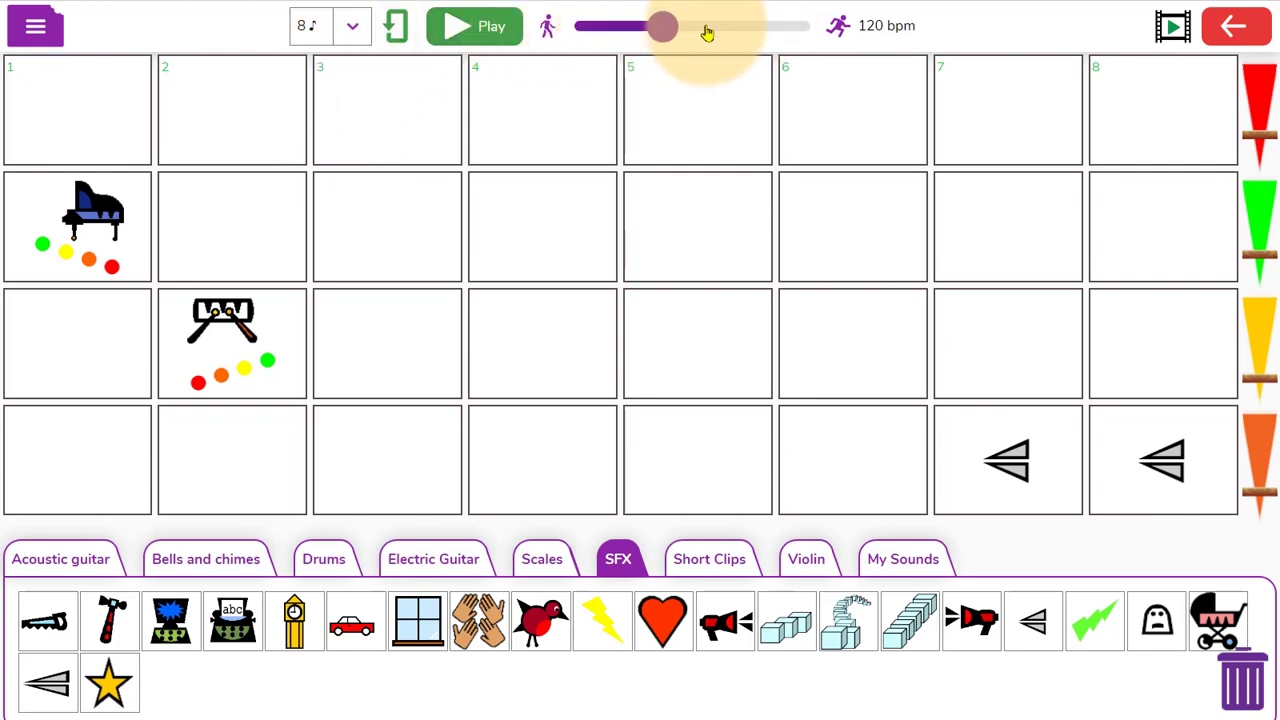
pyautogui.click(1248, 125)
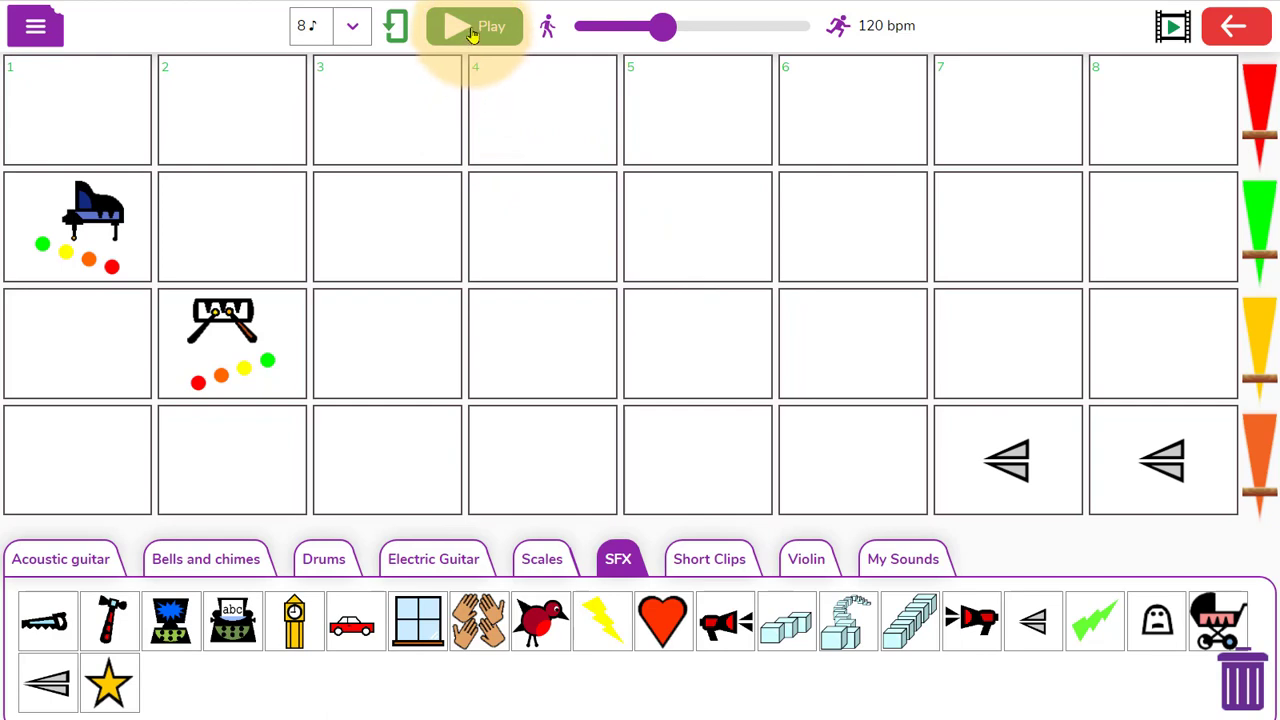
pyautogui.click(473, 30)
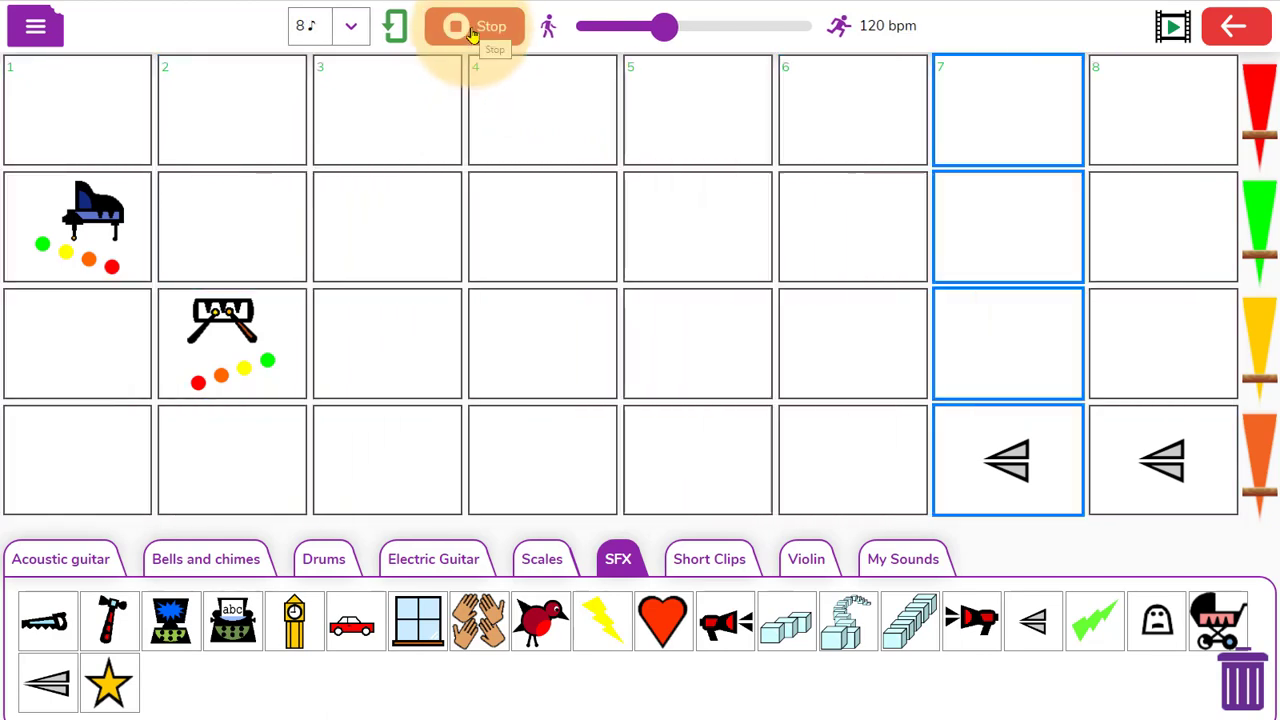
pyautogui.click(473, 32)
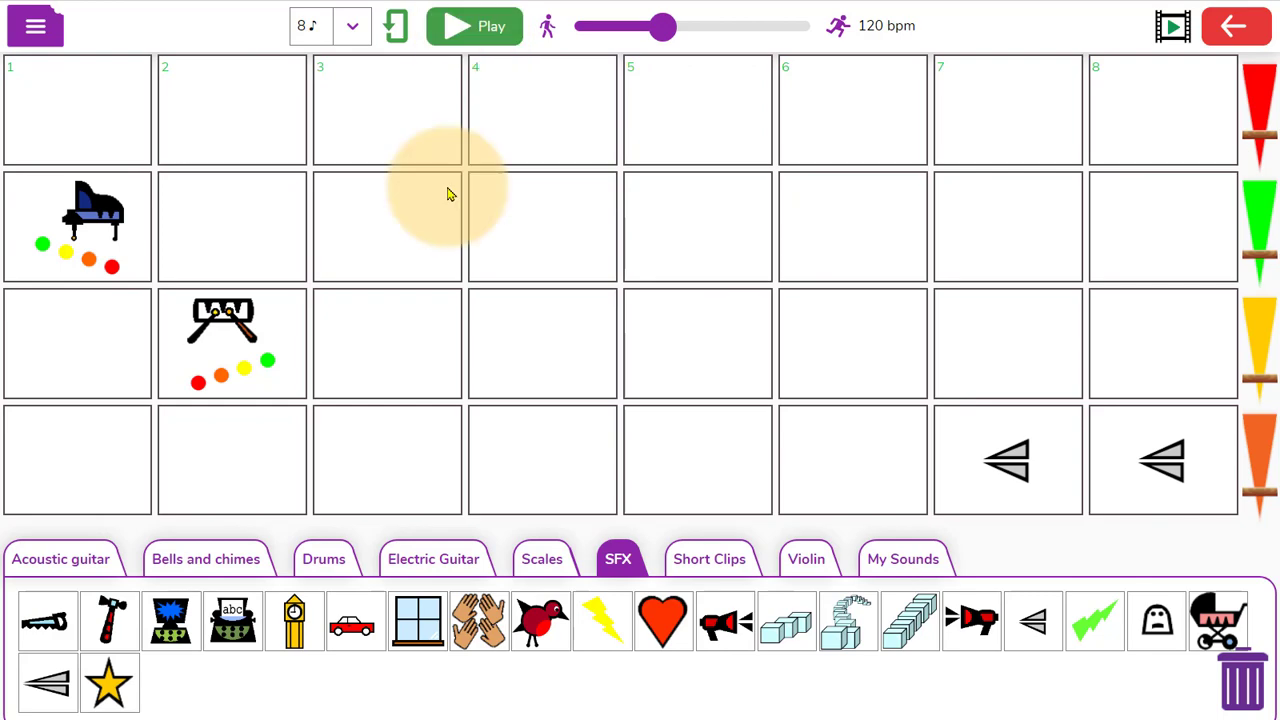
# Step: Save the sequence as "music for game level 1" in the Escape the Castle folder under Robins
pyautogui.click(53, 46)
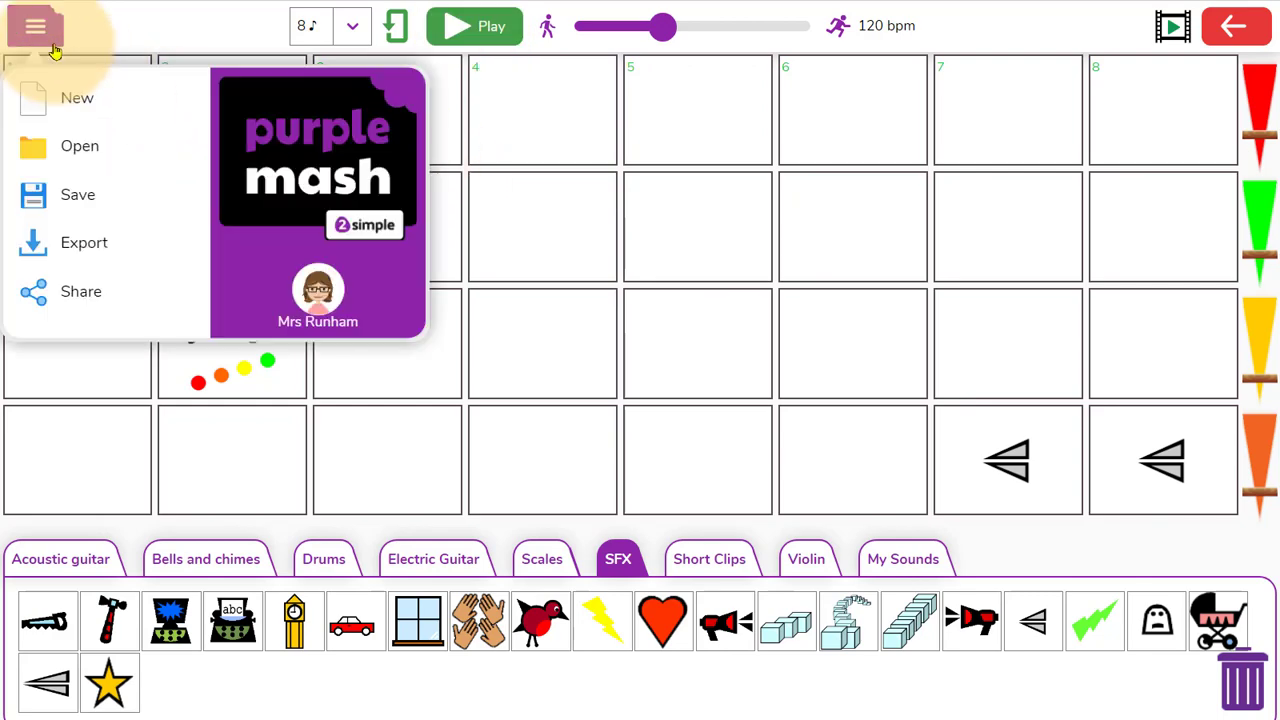
pyautogui.click(62, 194)
pyautogui.click(530, 316)
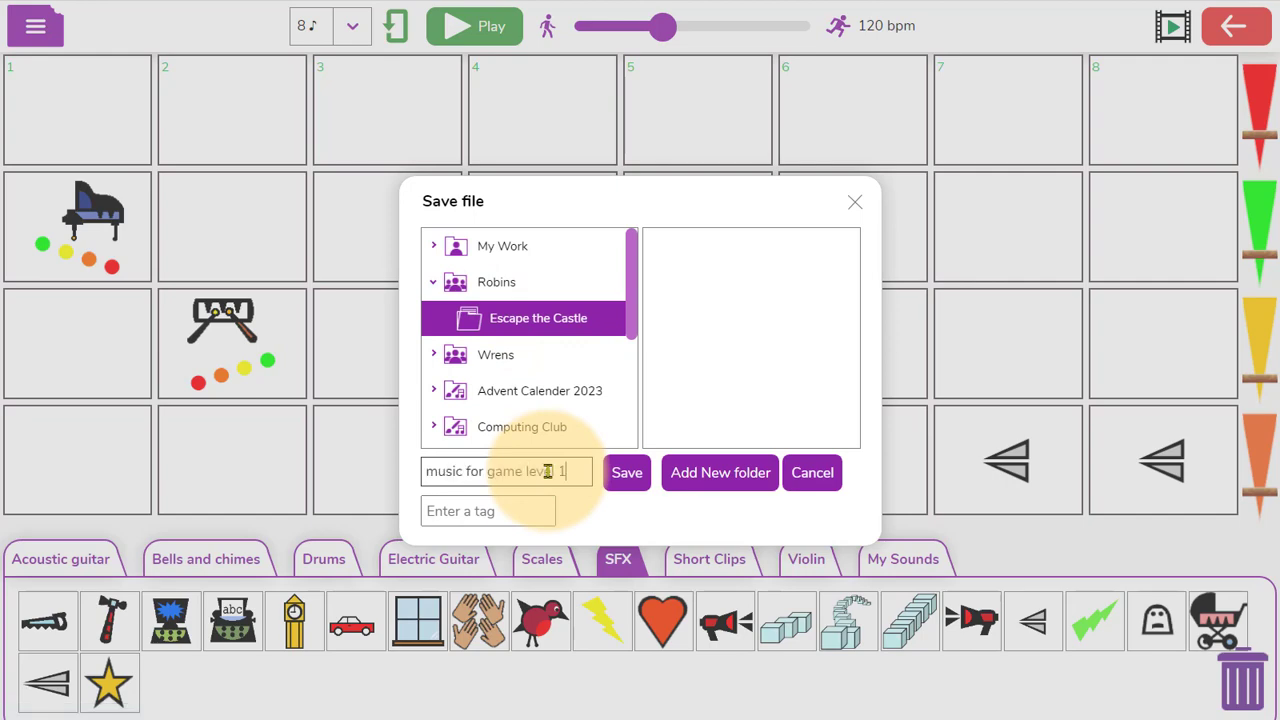
pyautogui.click(626, 474)
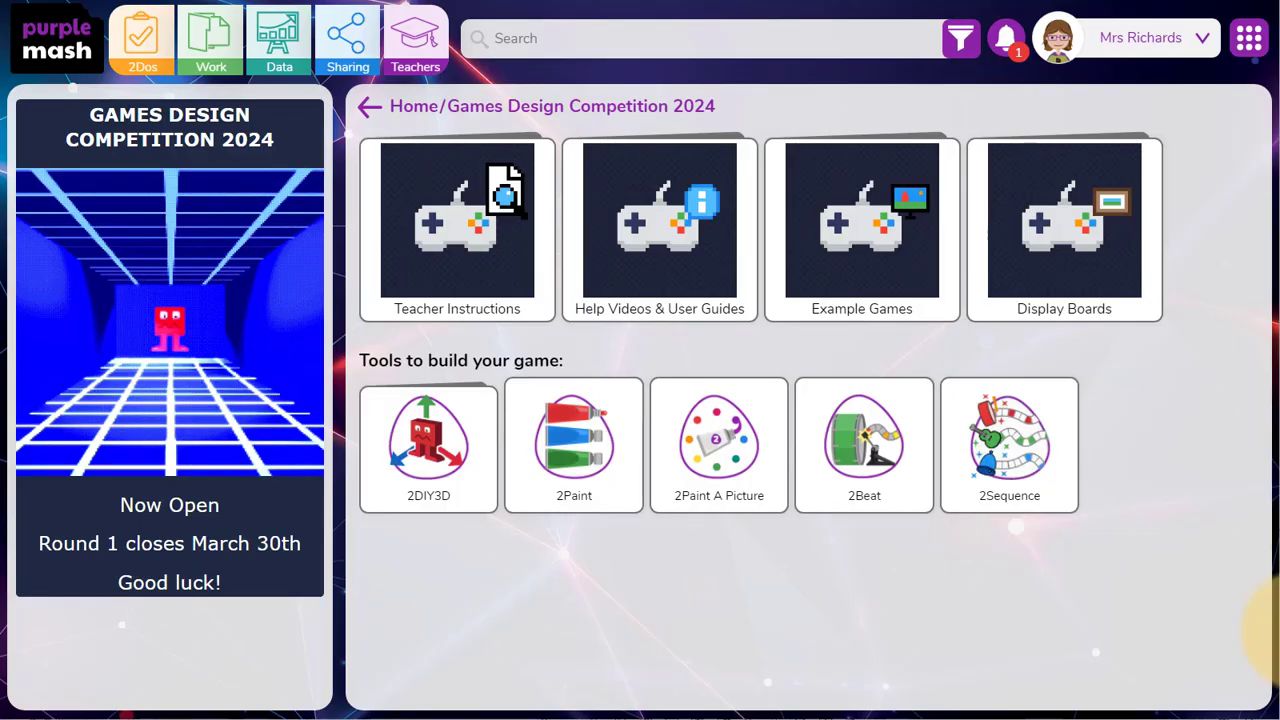
# Step: Open the 2DIY3D resources page from the competition's game-building tools
pyautogui.moveTo(748, 495)
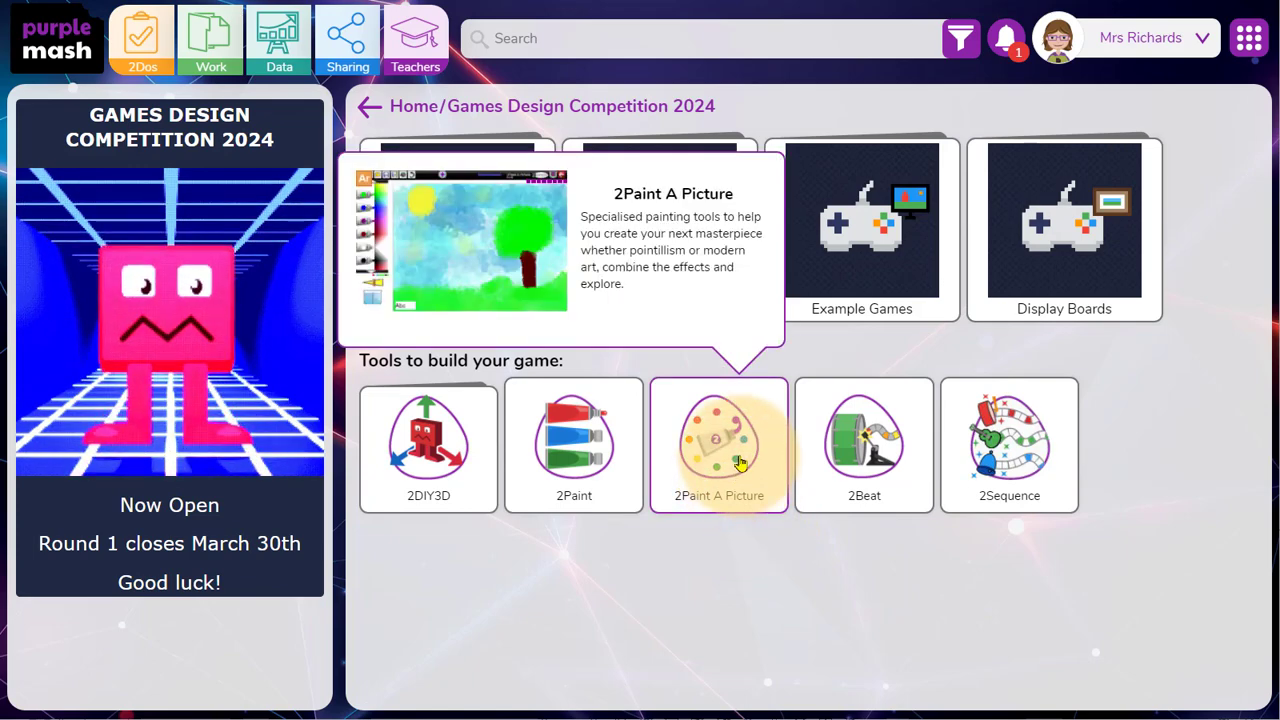
pyautogui.moveTo(951, 494)
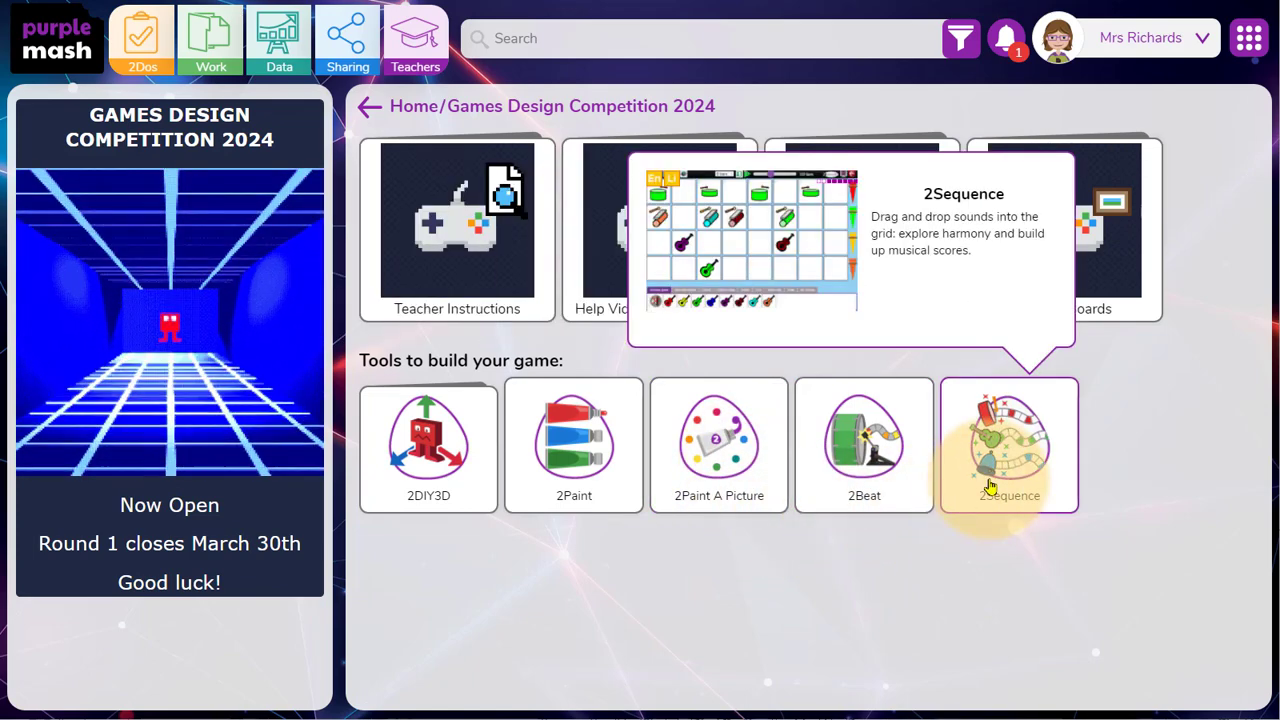
pyautogui.click(460, 491)
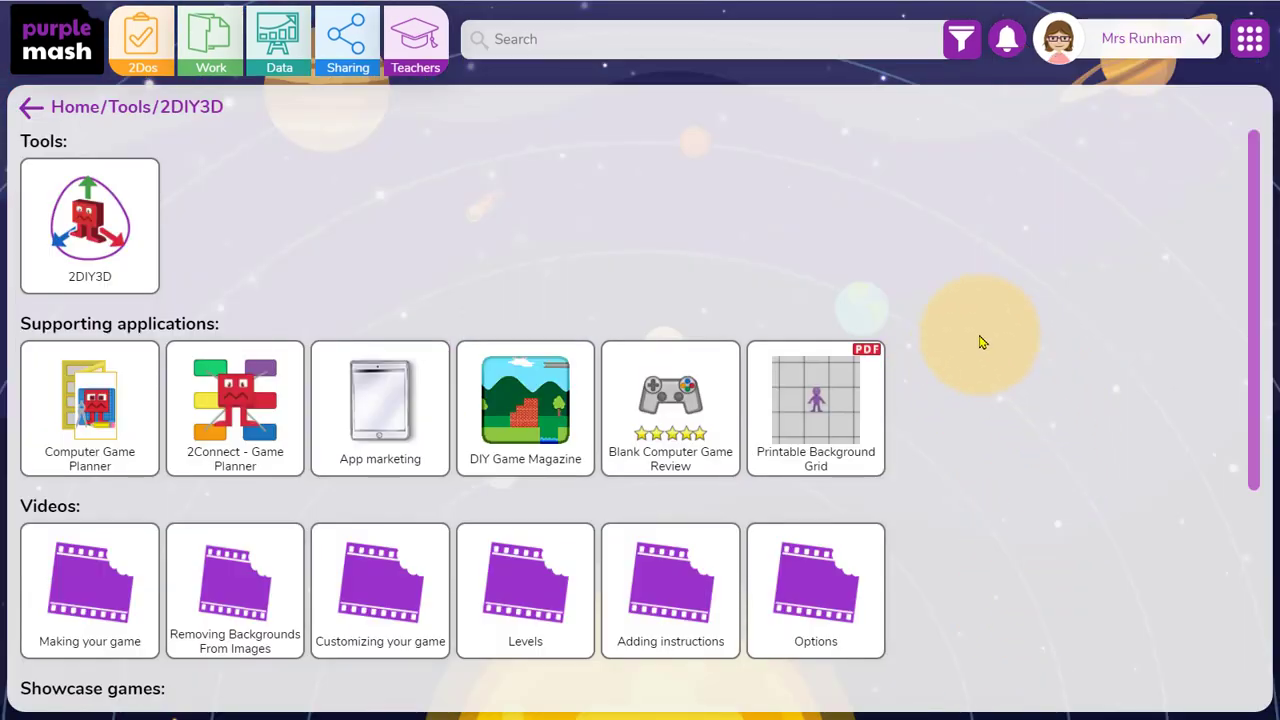
# Step: Open the 2DIY3D tool and start a new game of the multi-level My Game type
pyautogui.moveTo(116, 228)
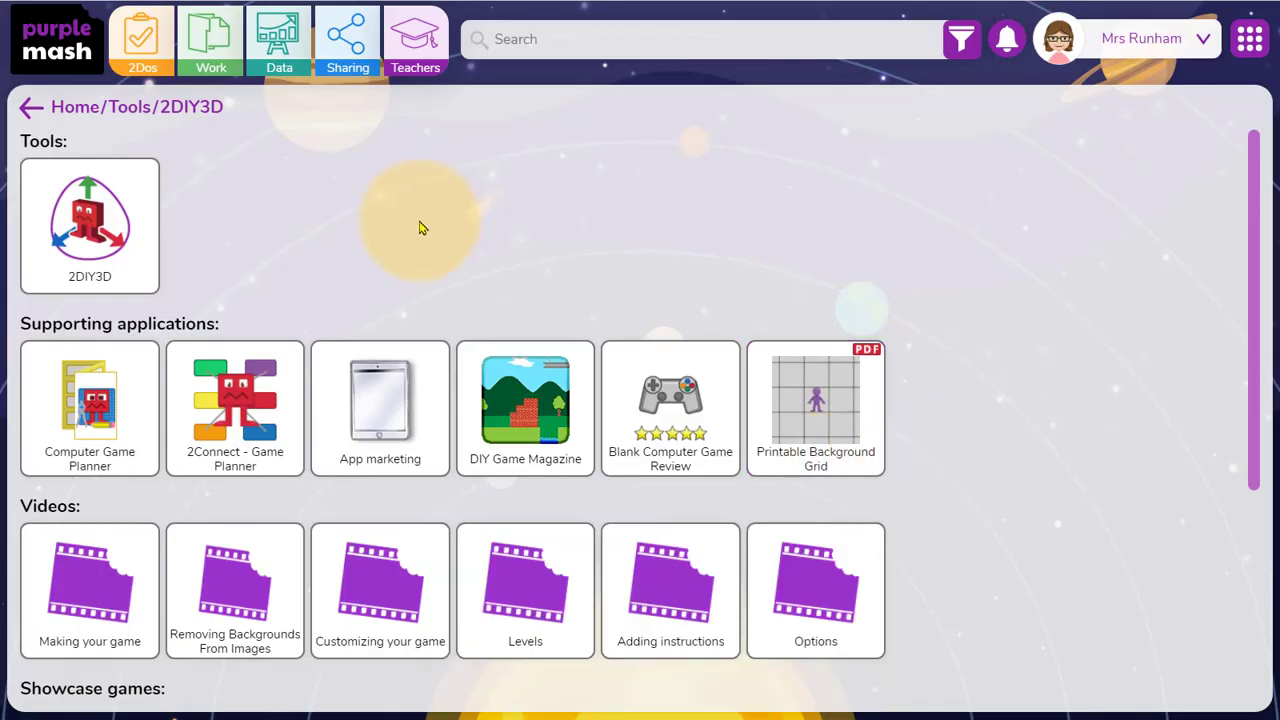
pyautogui.moveTo(405, 397)
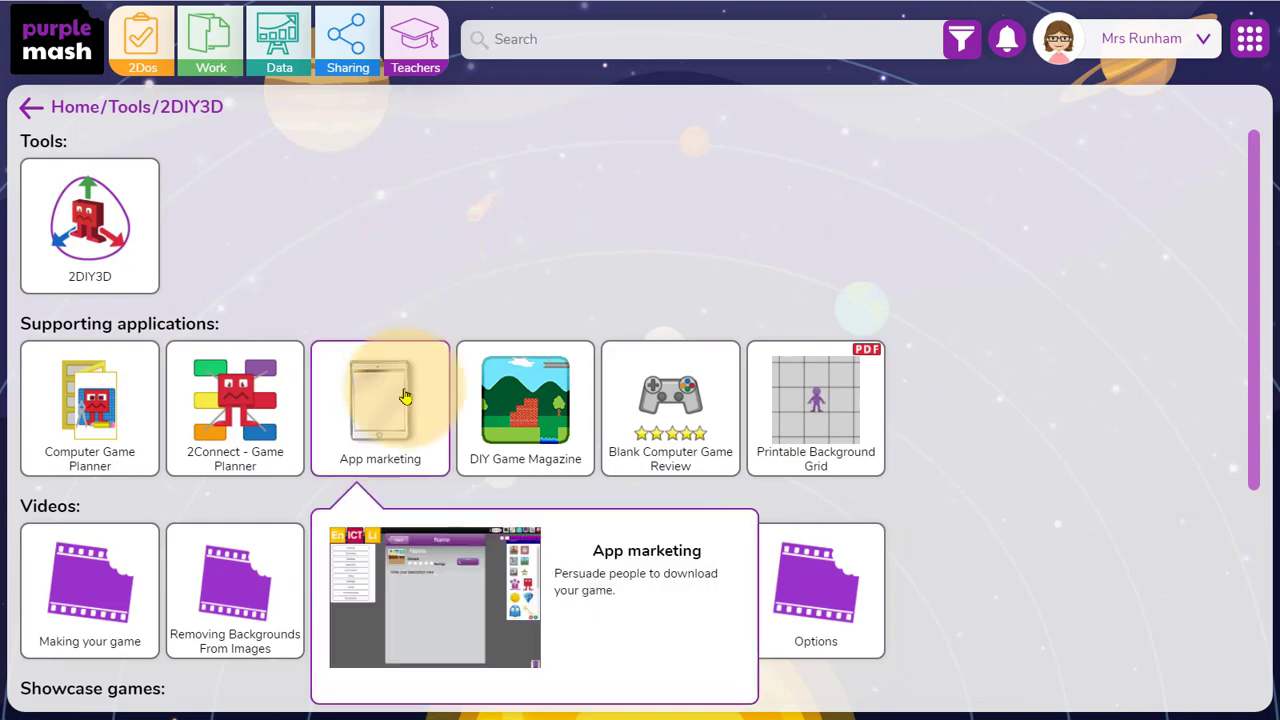
pyautogui.click(152, 262)
pyautogui.click(556, 463)
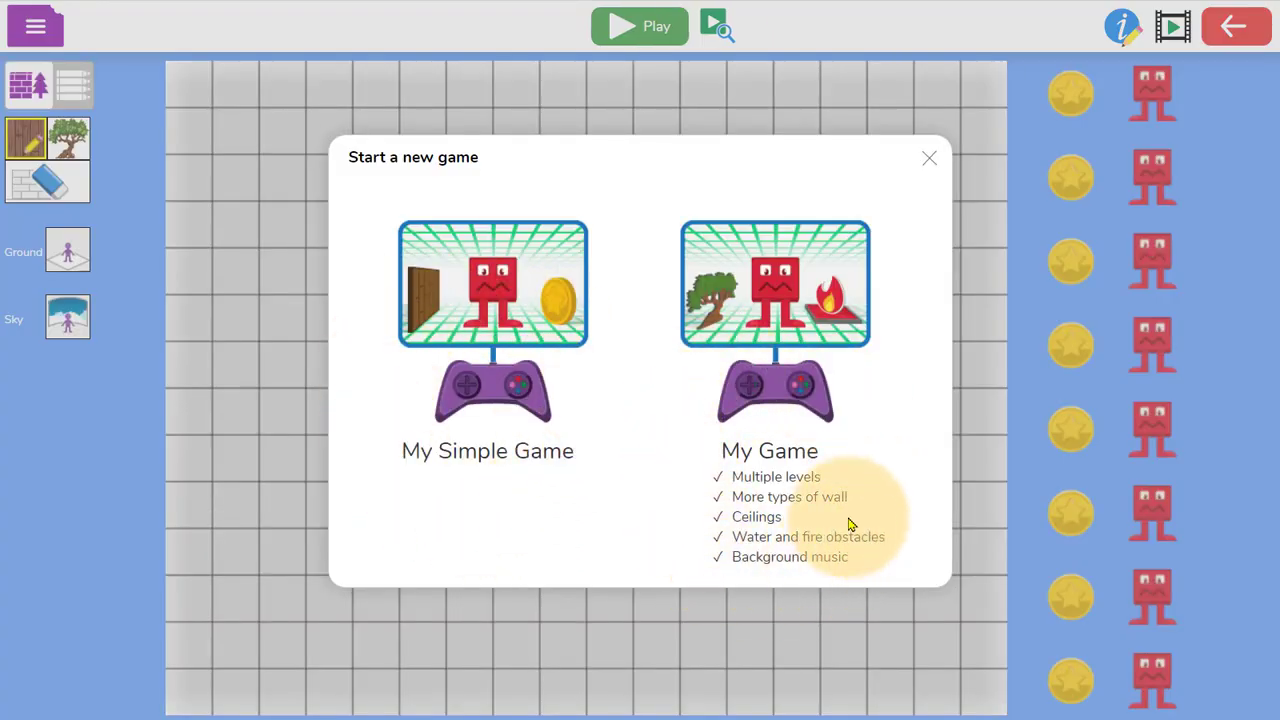
pyautogui.click(754, 347)
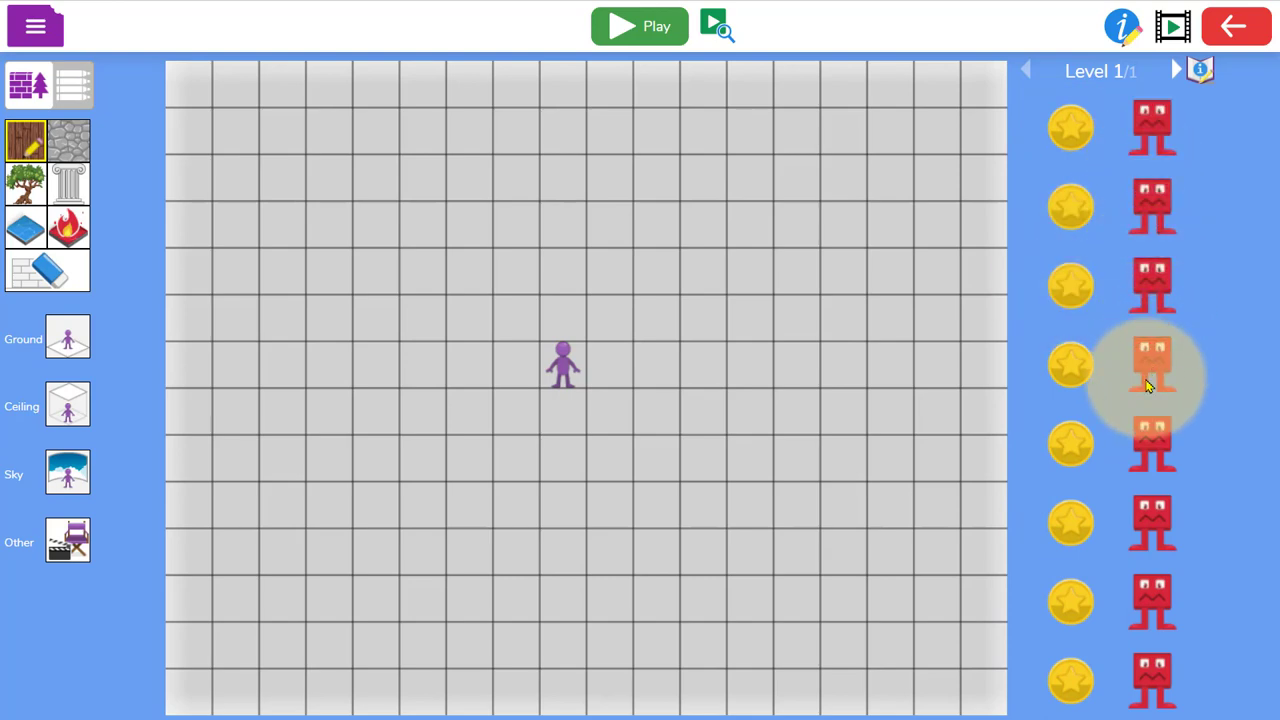
# Step: Add a second level to the game, view it and return to level 1
pyautogui.click(1166, 80)
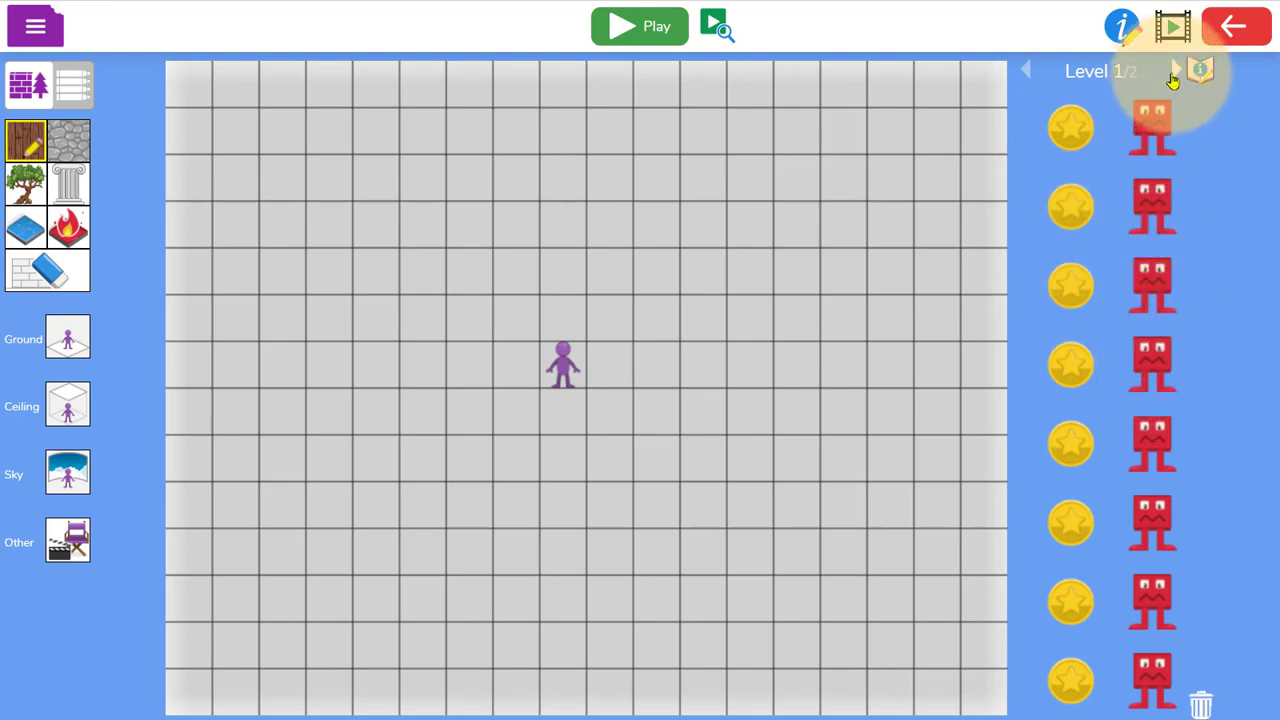
pyautogui.click(1175, 74)
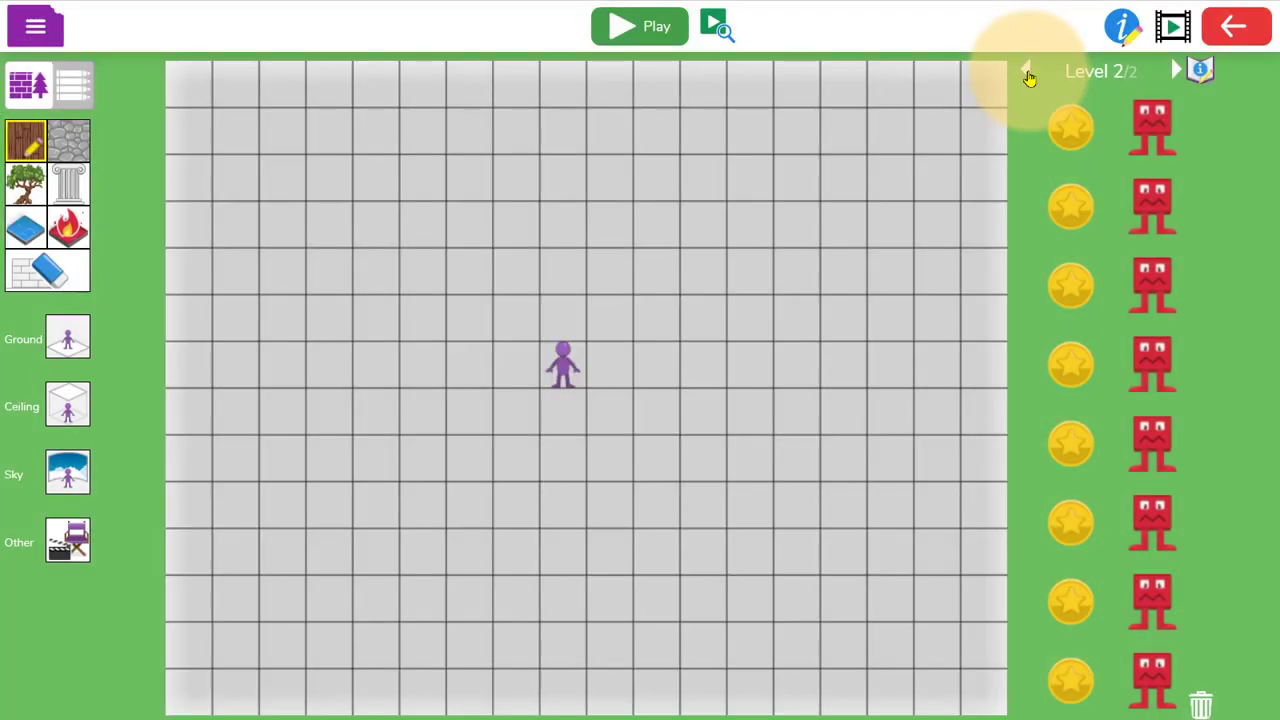
pyautogui.click(1027, 72)
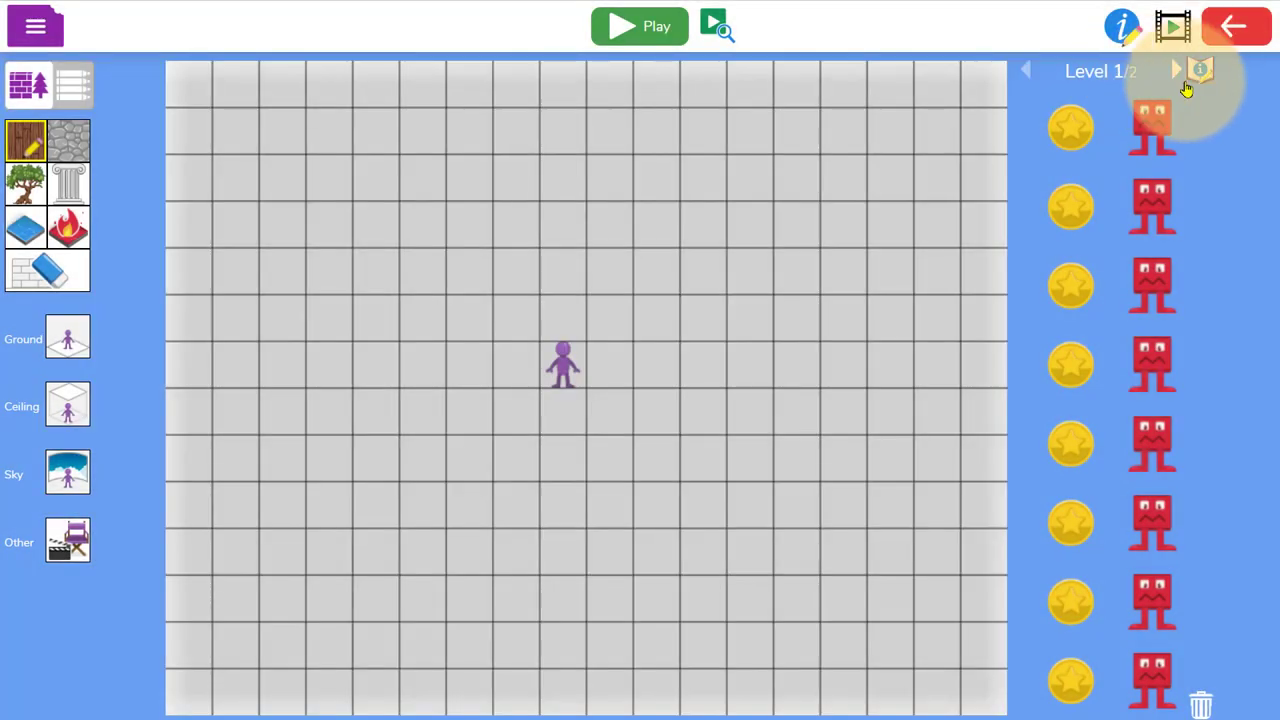
# Step: Examine level 1's title and instructions screen, leaving both text areas blank, and close it
pyautogui.click(1200, 68)
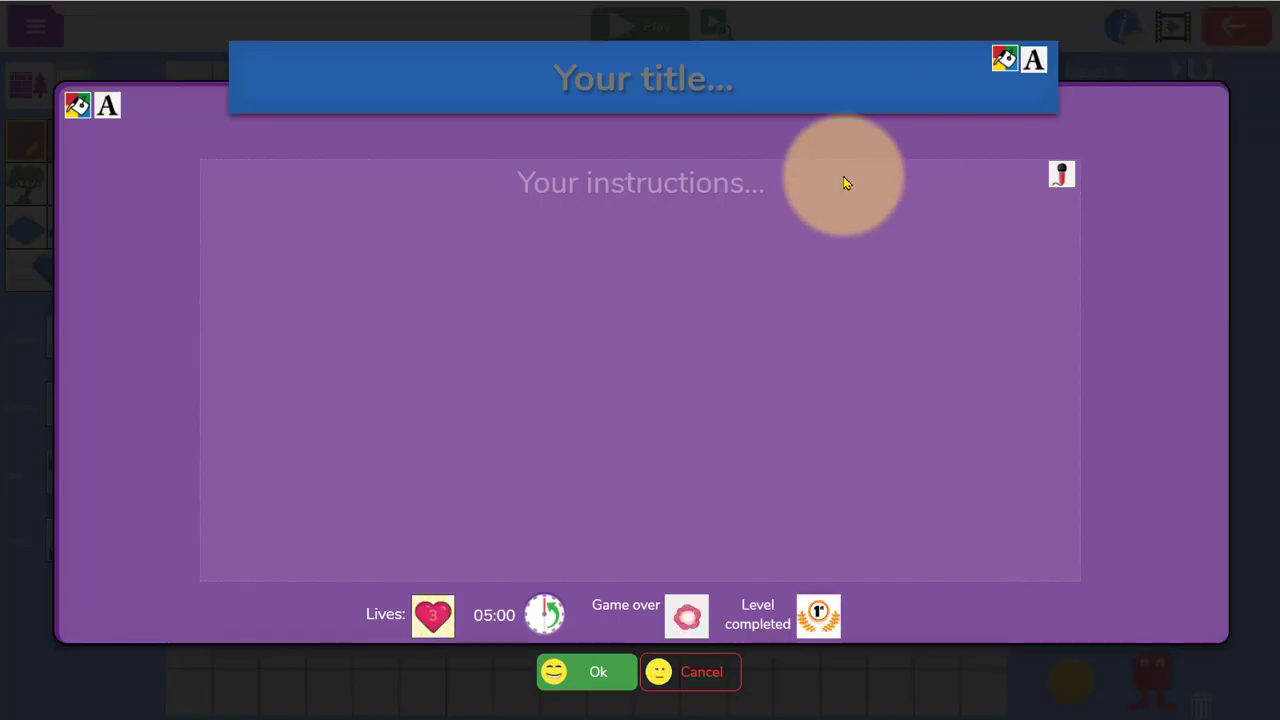
pyautogui.click(680, 78)
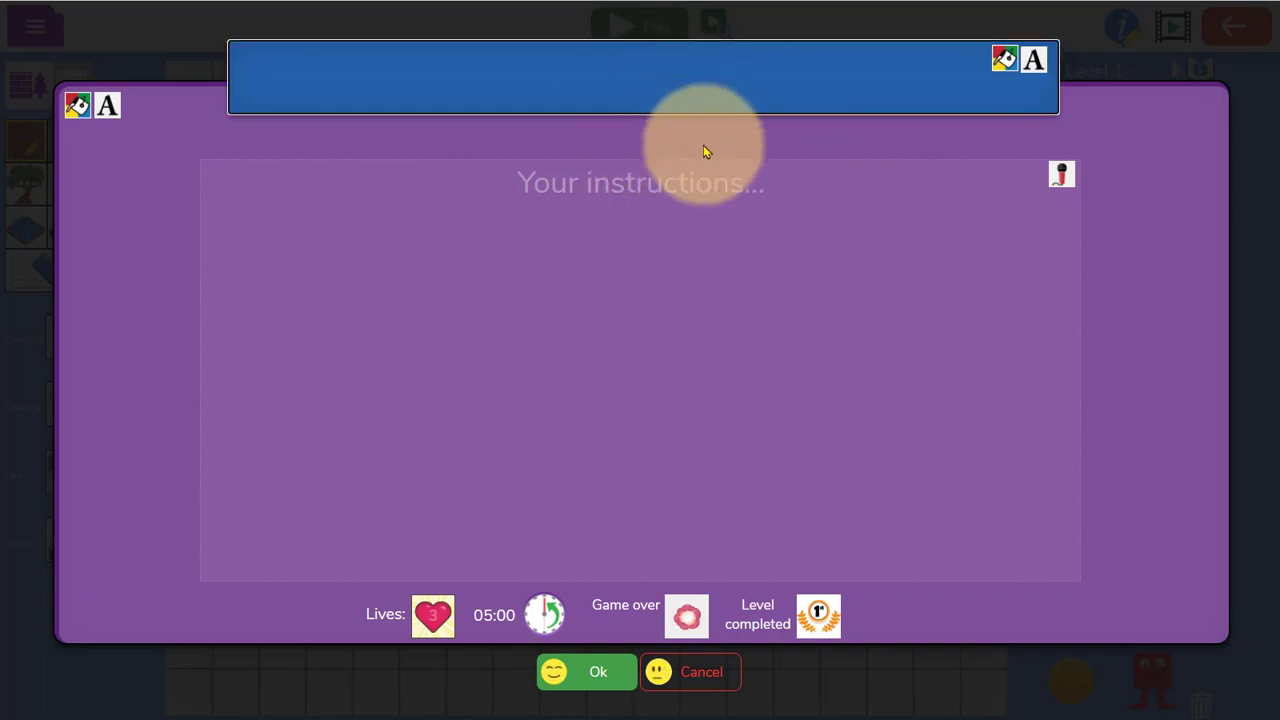
pyautogui.click(746, 229)
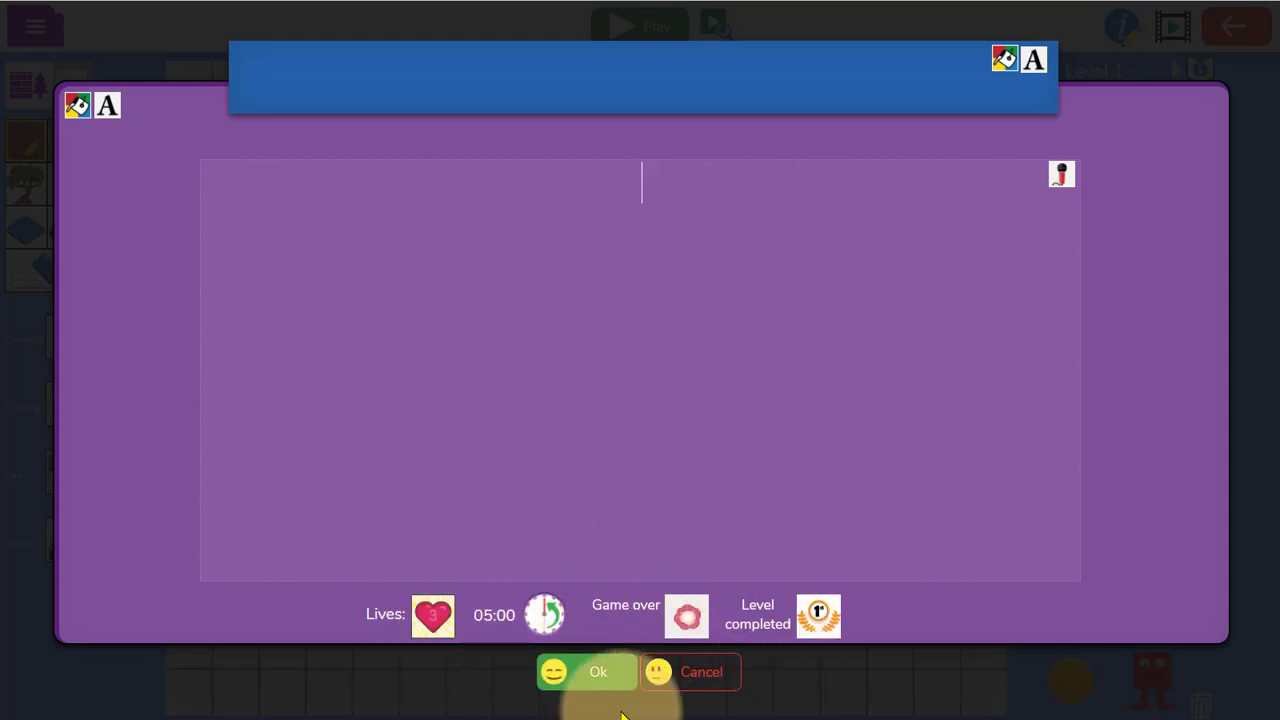
pyautogui.click(595, 672)
# Step: Place three coins around the player on the level 1 grid and one red monster near the grid's upper edge
pyautogui.moveTo(1078, 222); pyautogui.dragTo(752, 226)
pyautogui.moveTo(1066, 142); pyautogui.dragTo(418, 269)
pyautogui.moveTo(1069, 363); pyautogui.dragTo(703, 503)
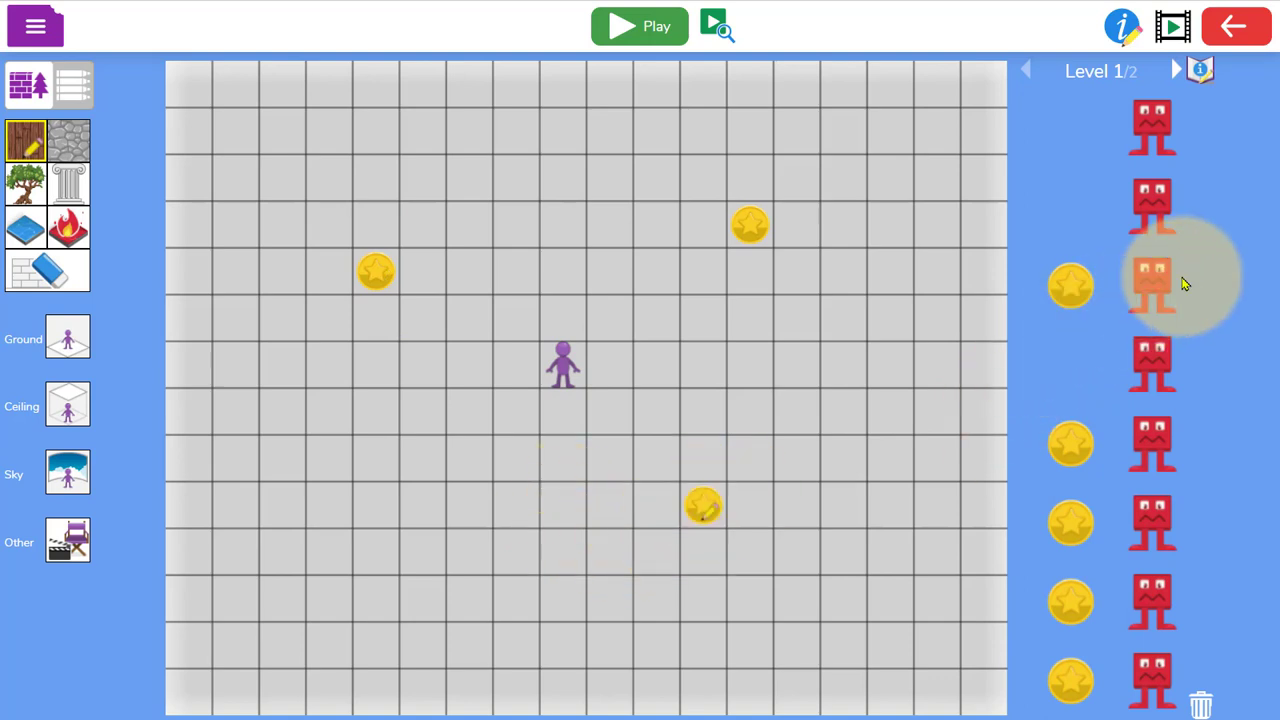
pyautogui.moveTo(1164, 283); pyautogui.dragTo(658, 138)
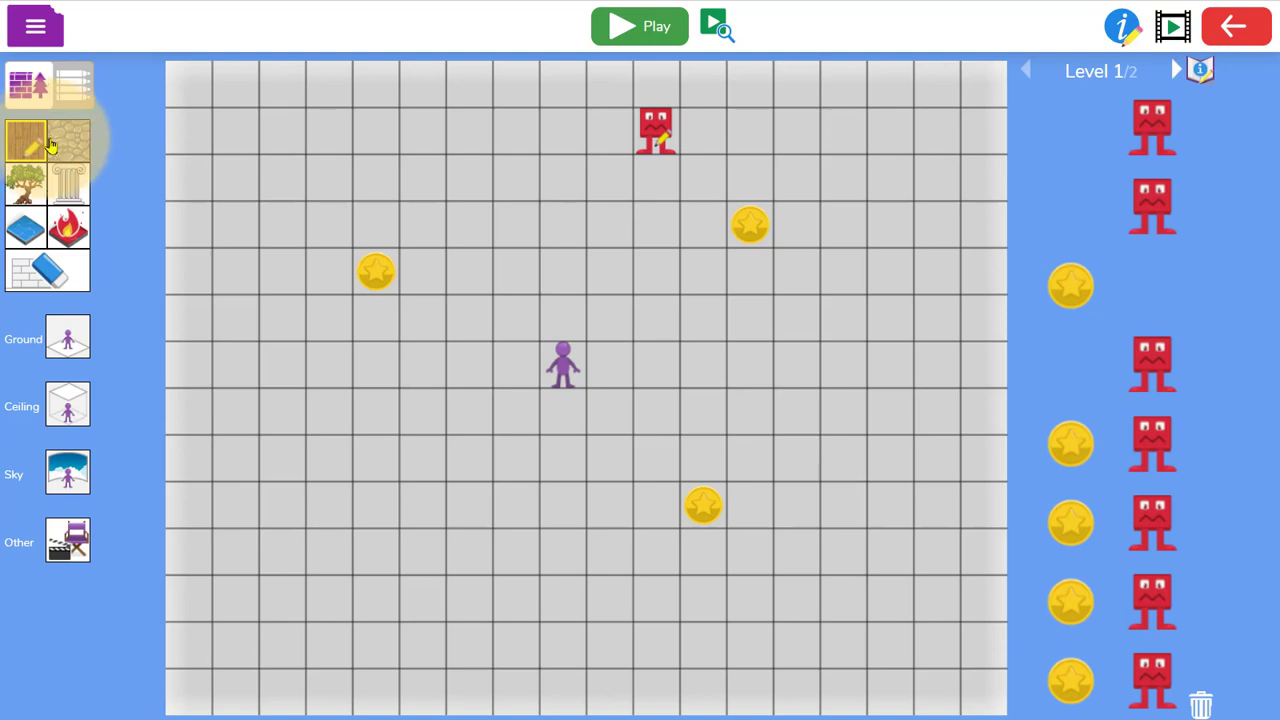
# Step: Draw a wooden wall down the grid's left side, across and up below the player, plus a six-square vertical stone wall on the right
pyautogui.click(237, 225)
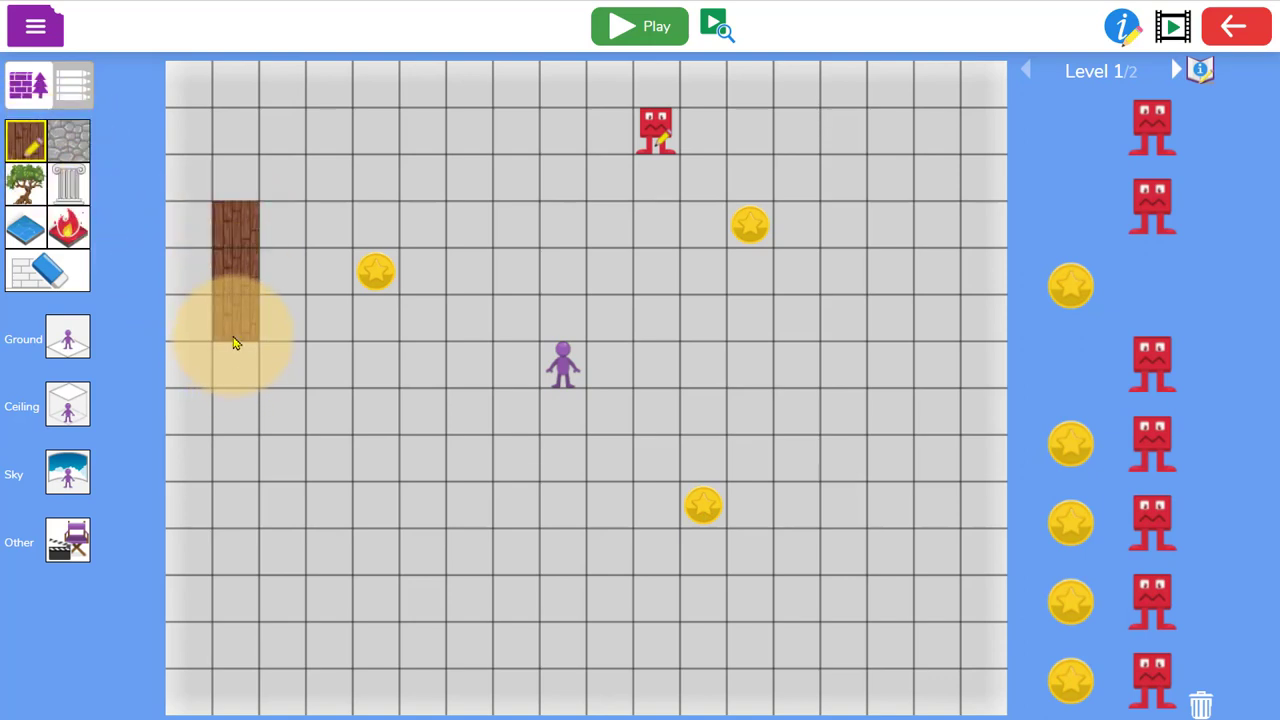
pyautogui.click(237, 328)
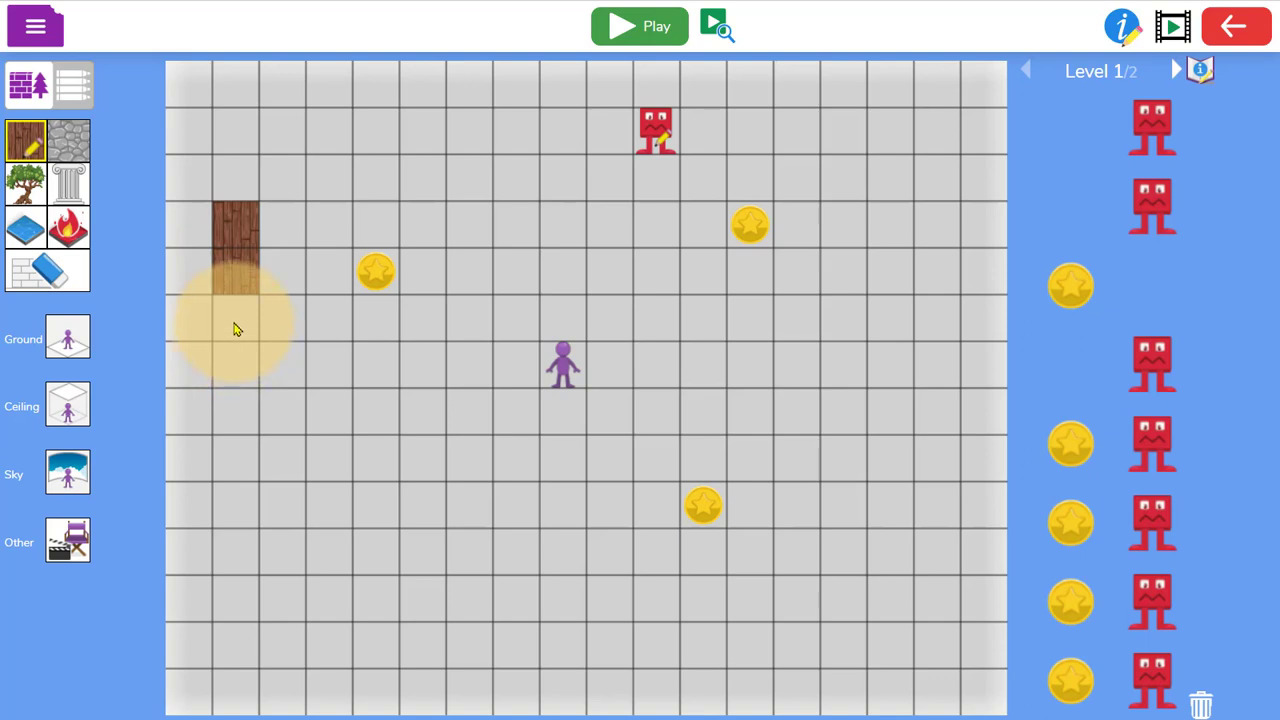
pyautogui.moveTo(235, 330)
pyautogui.mouseDown()
pyautogui.moveTo(229, 591)
pyautogui.moveTo(478, 597)
pyautogui.moveTo(466, 500)
pyautogui.moveTo(566, 467)
pyautogui.mouseUp()
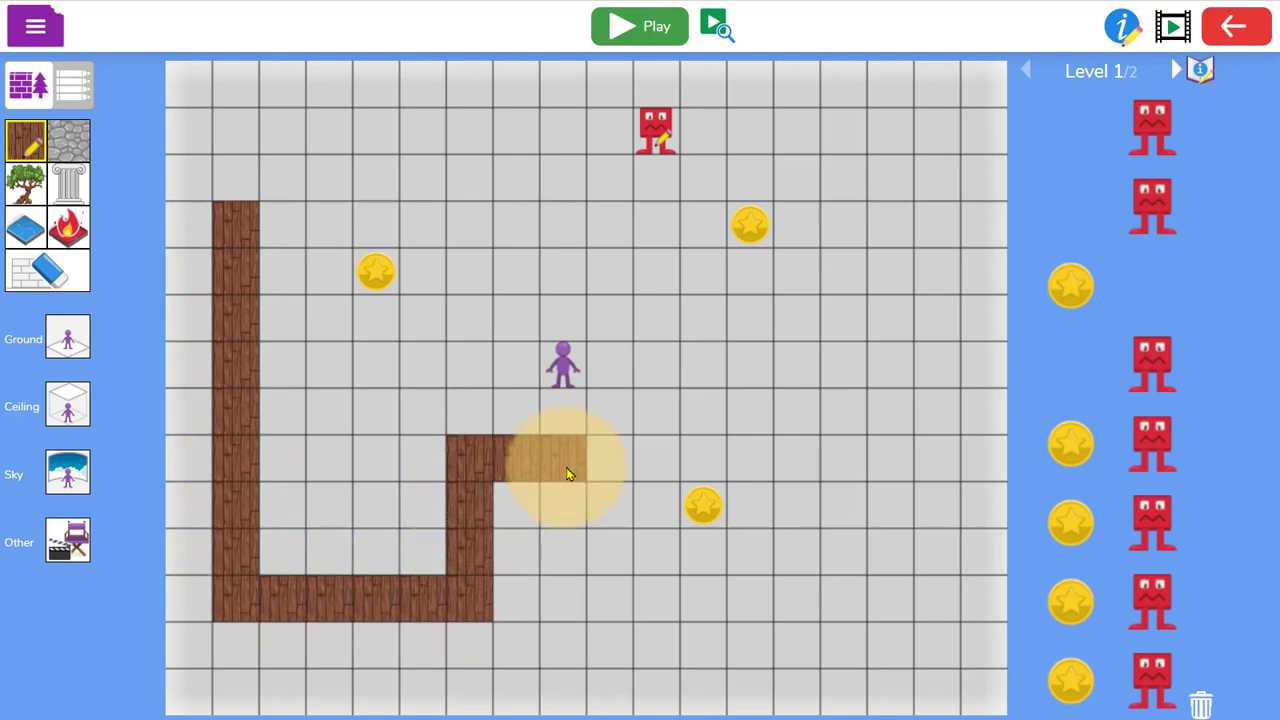
pyautogui.click(70, 142)
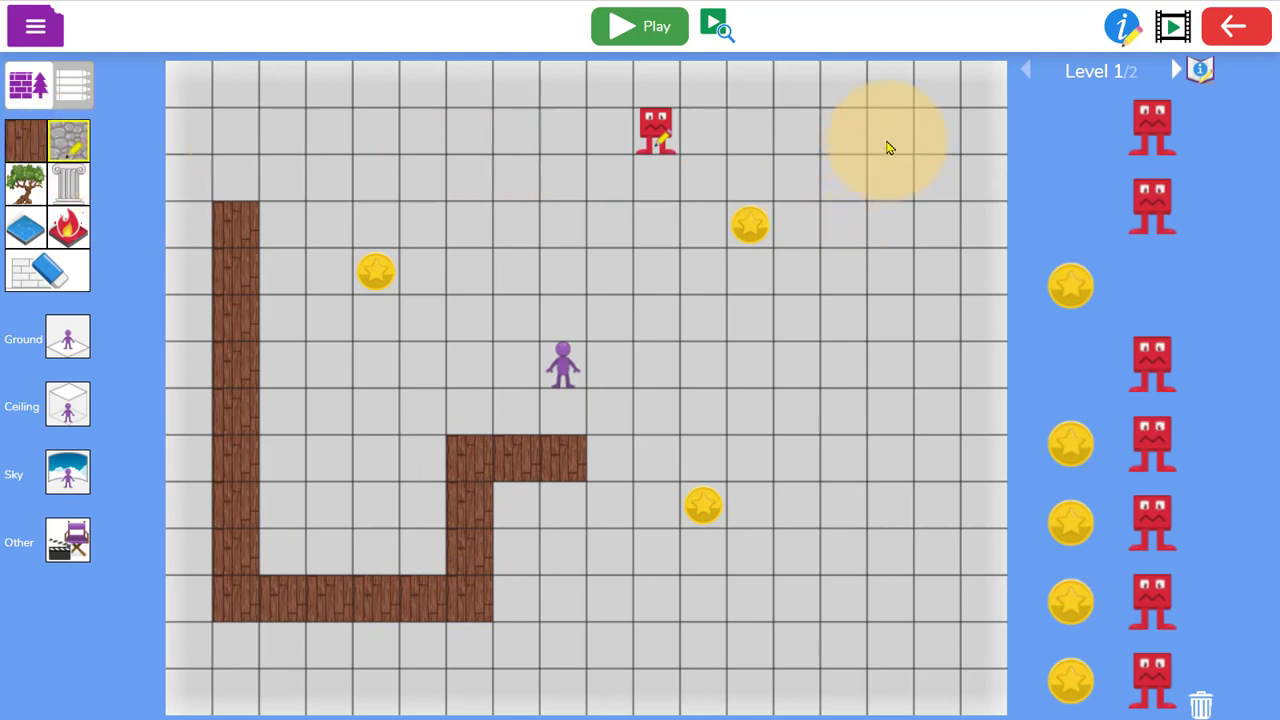
pyautogui.moveTo(890, 190); pyautogui.dragTo(895, 375)
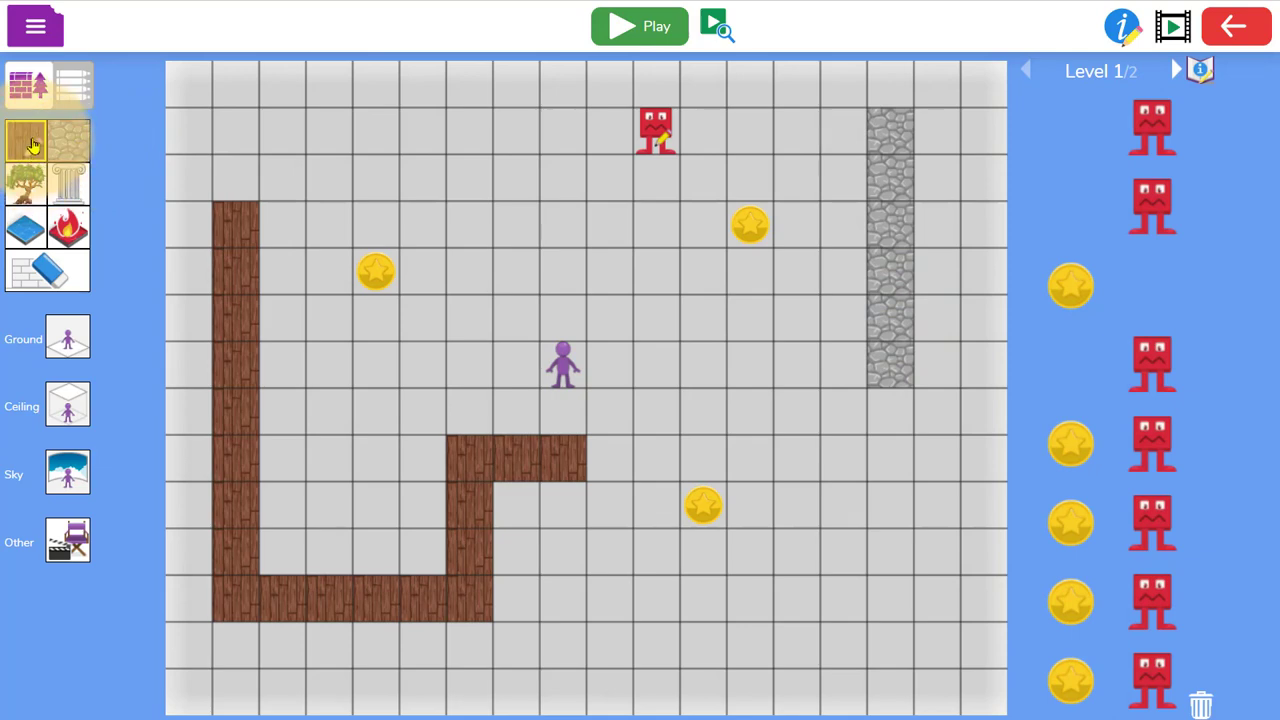
# Step: Replace the wooden wall texture with the saved "castle walls" picture from the Escape the Castle folder under Robins
pyautogui.doubleClick(28, 145)
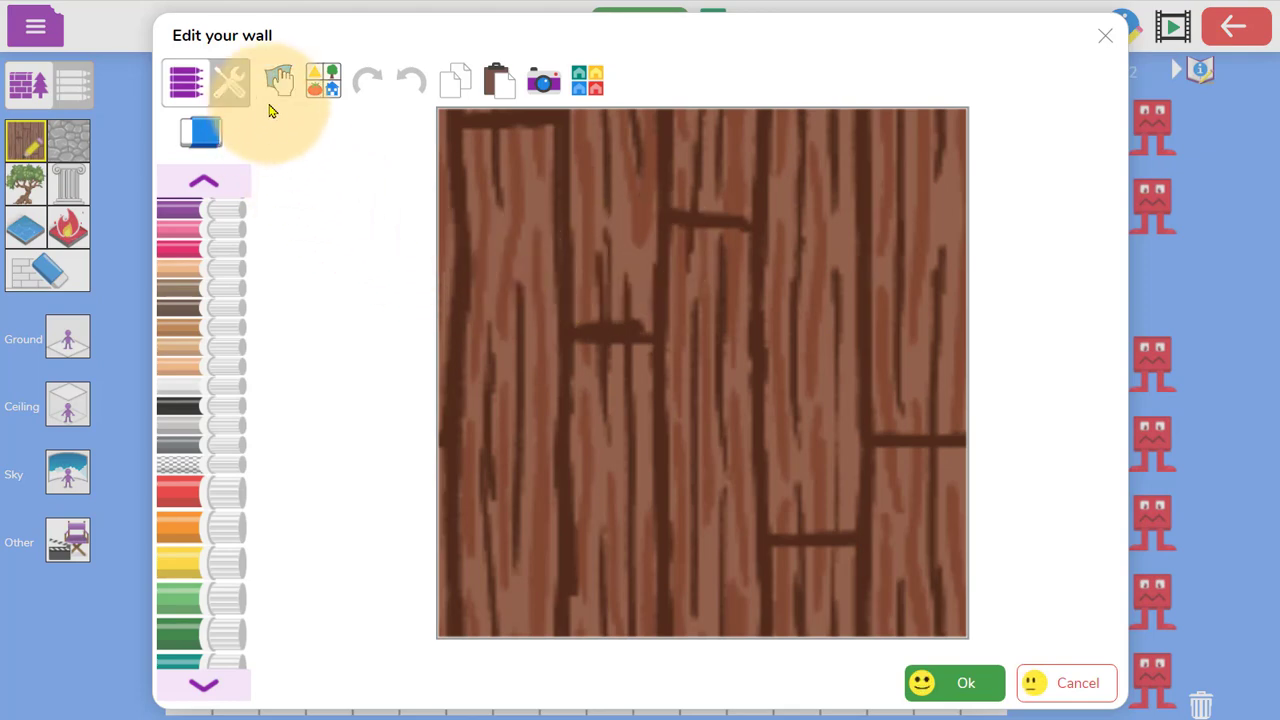
pyautogui.click(324, 82)
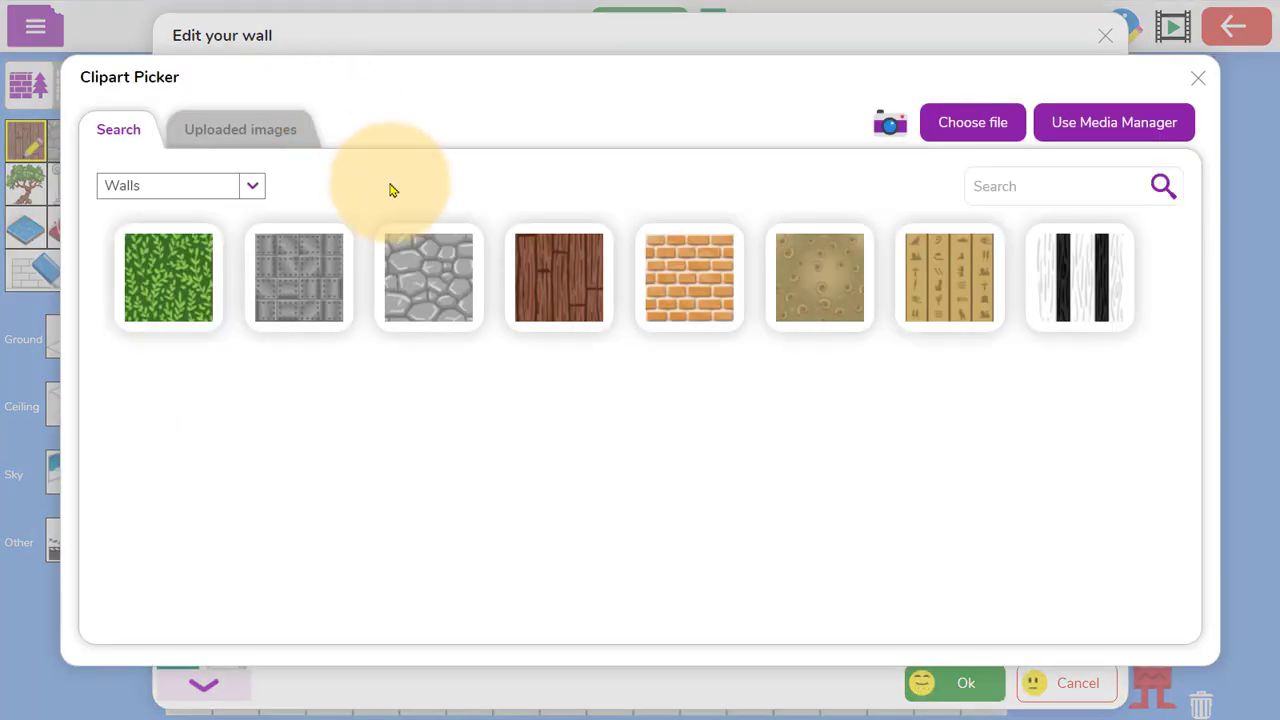
pyautogui.click(258, 196)
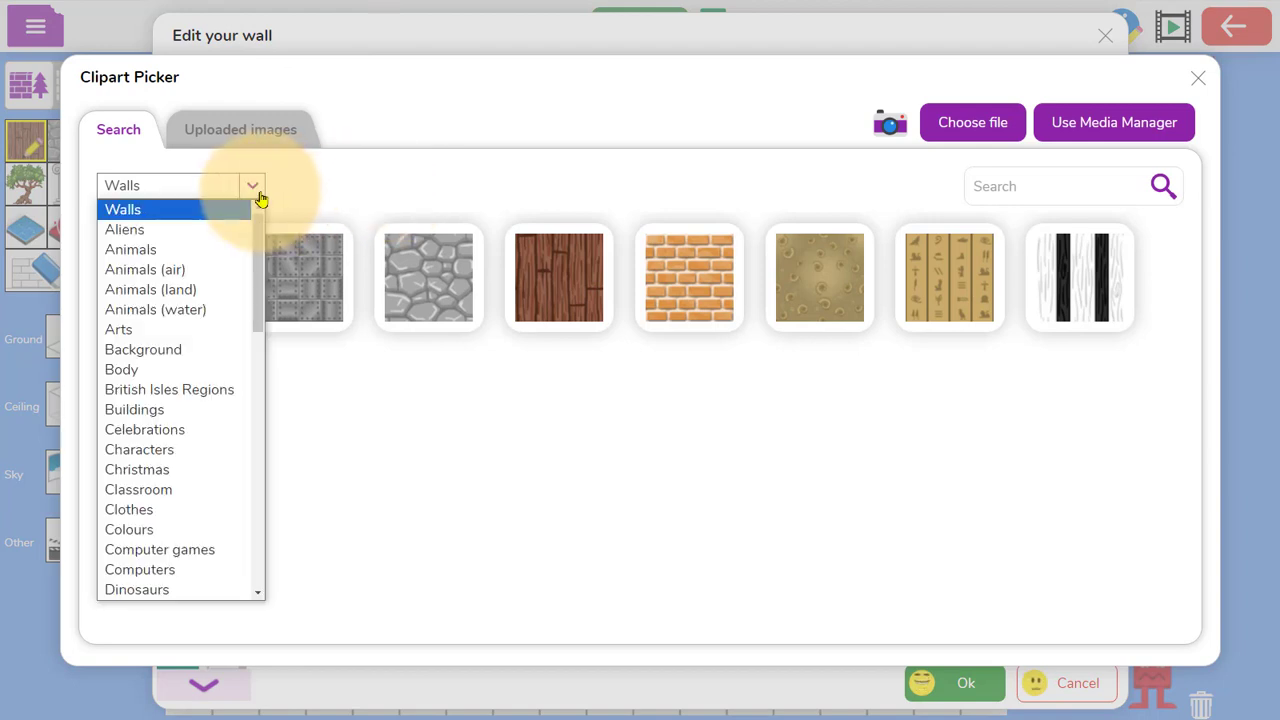
pyautogui.click(226, 205)
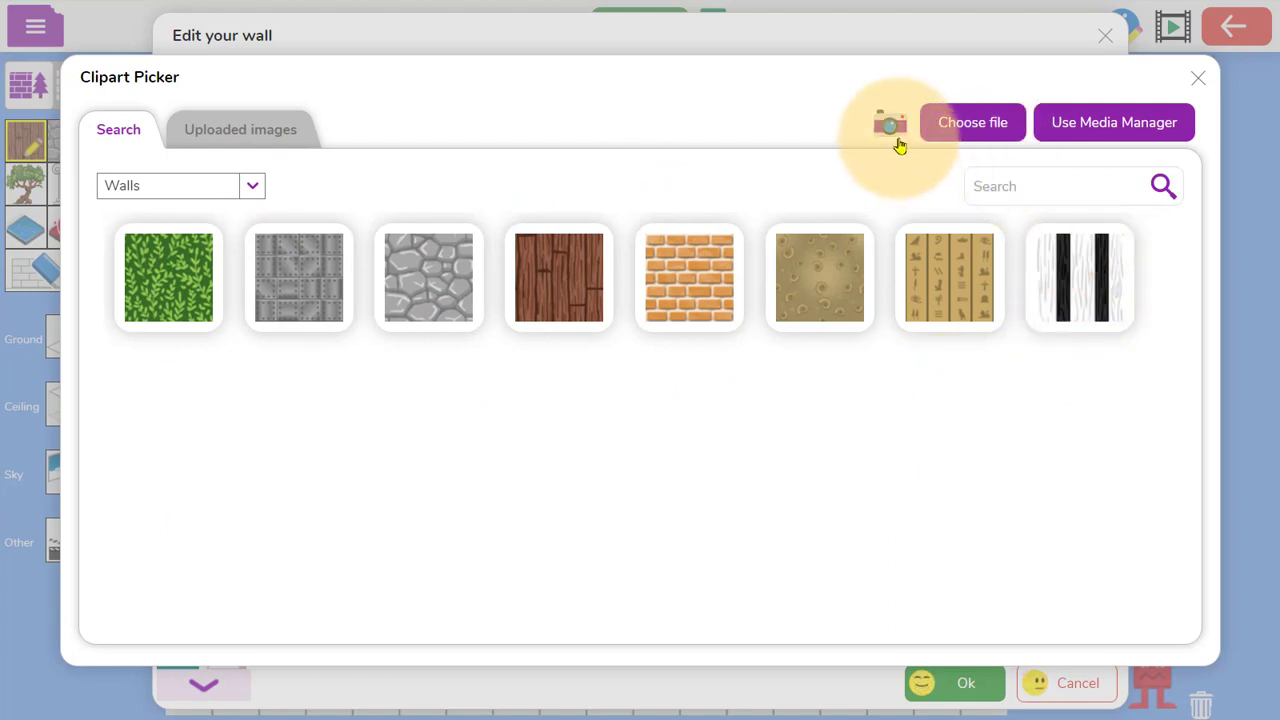
pyautogui.click(976, 146)
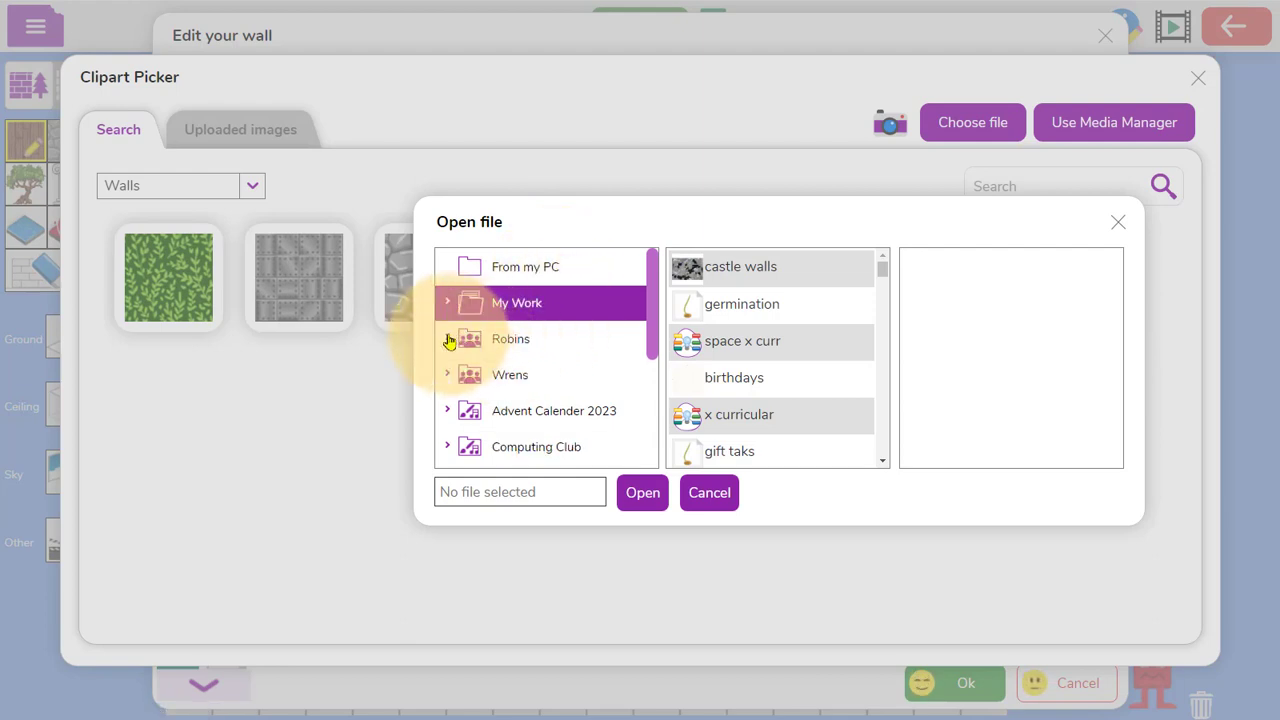
pyautogui.click(536, 384)
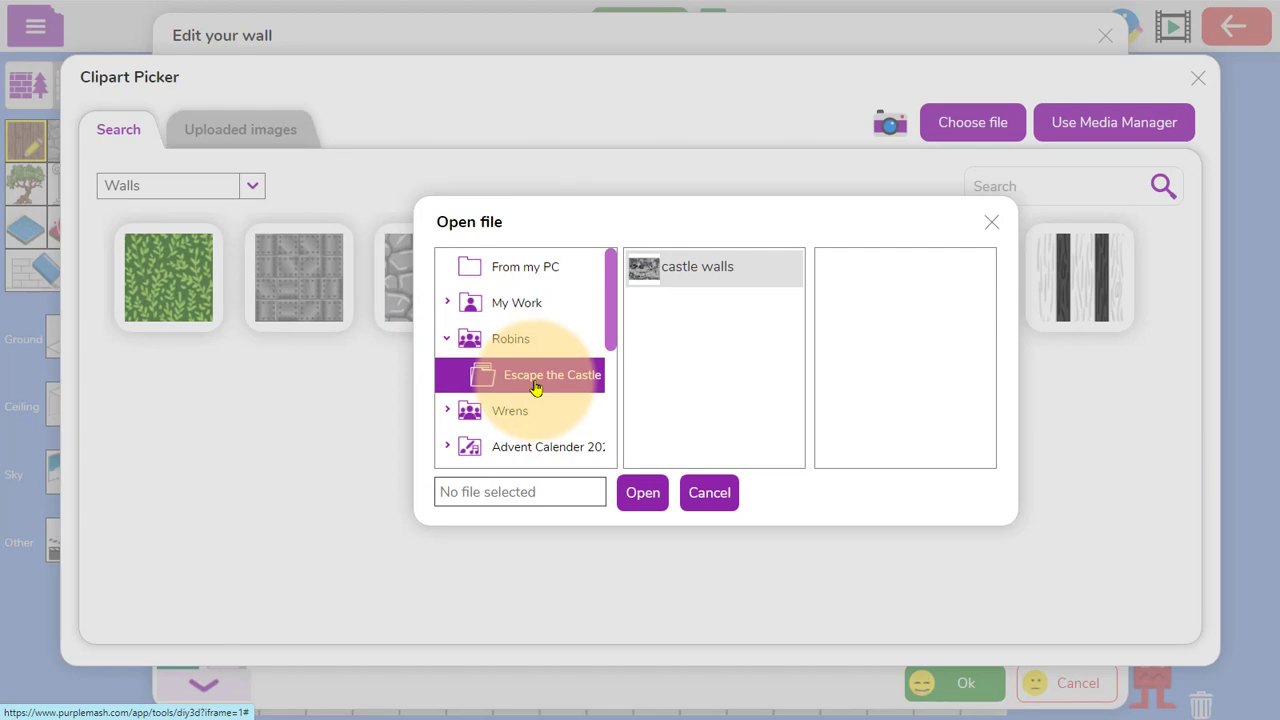
pyautogui.click(705, 278)
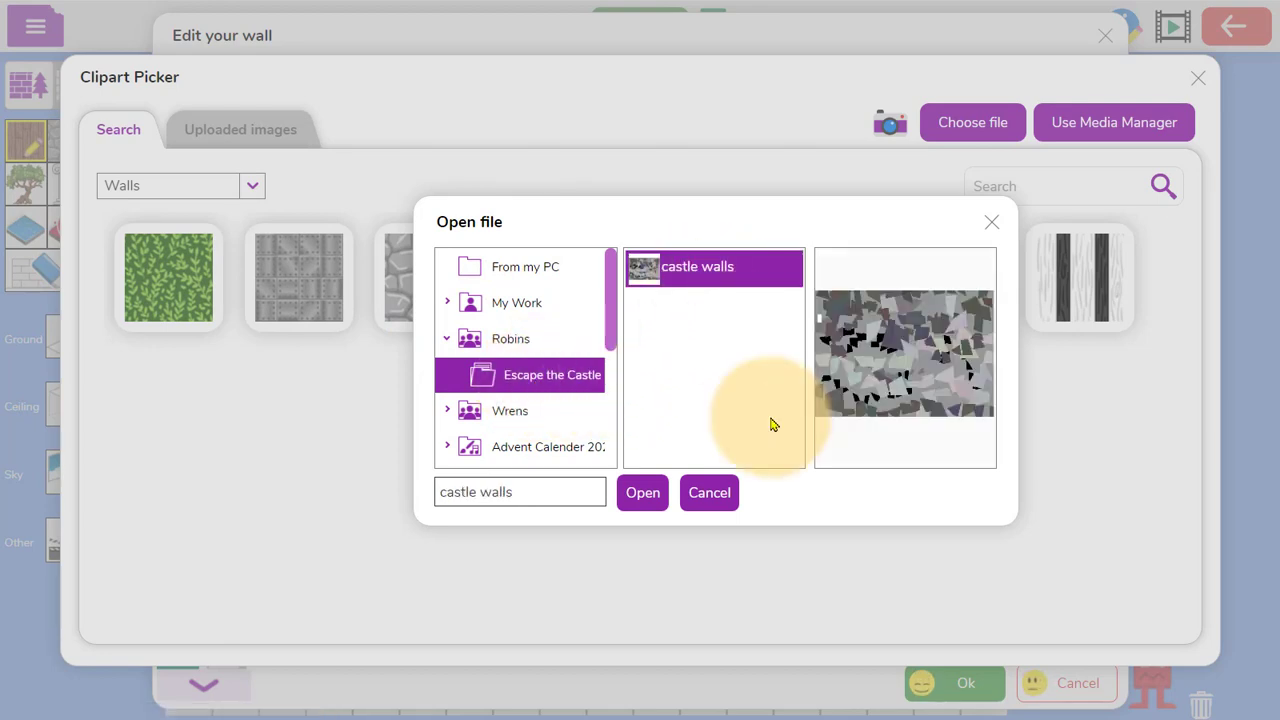
pyautogui.click(640, 492)
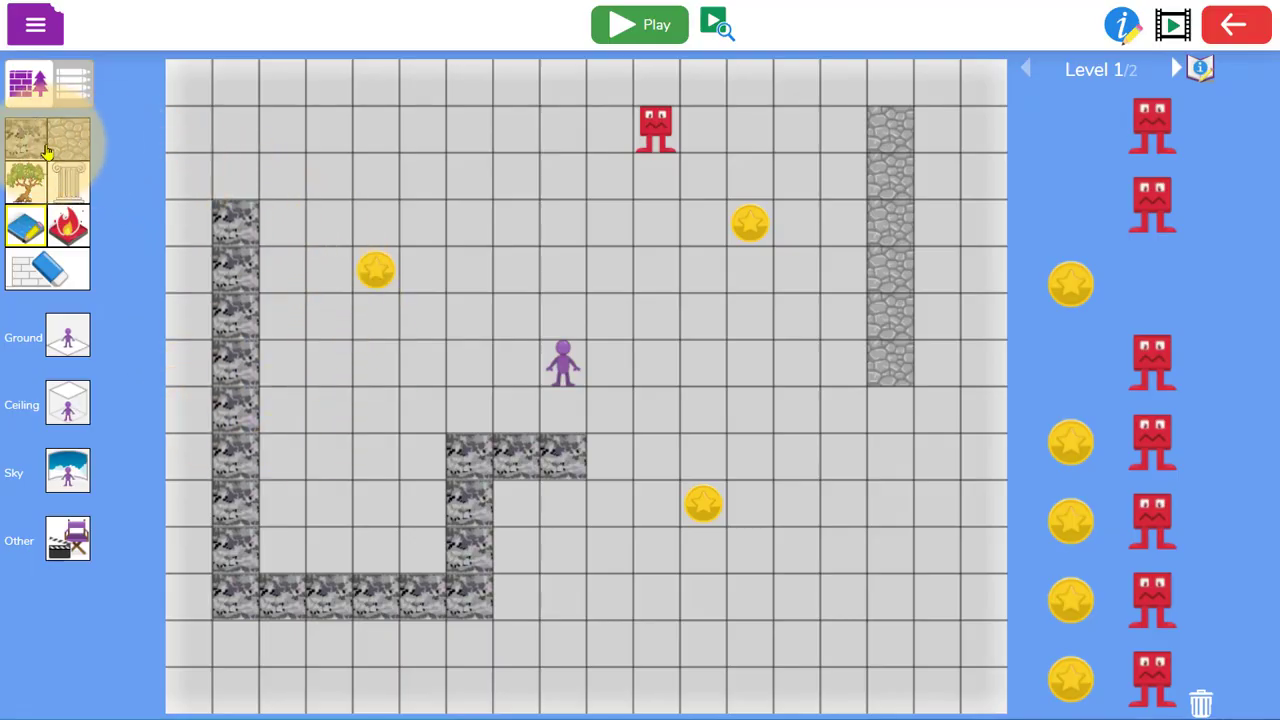
# Step: Place a two-by-two block of blue water above the player's left and a block of red fire, two squares wide and three high, to the right
pyautogui.click(25, 238)
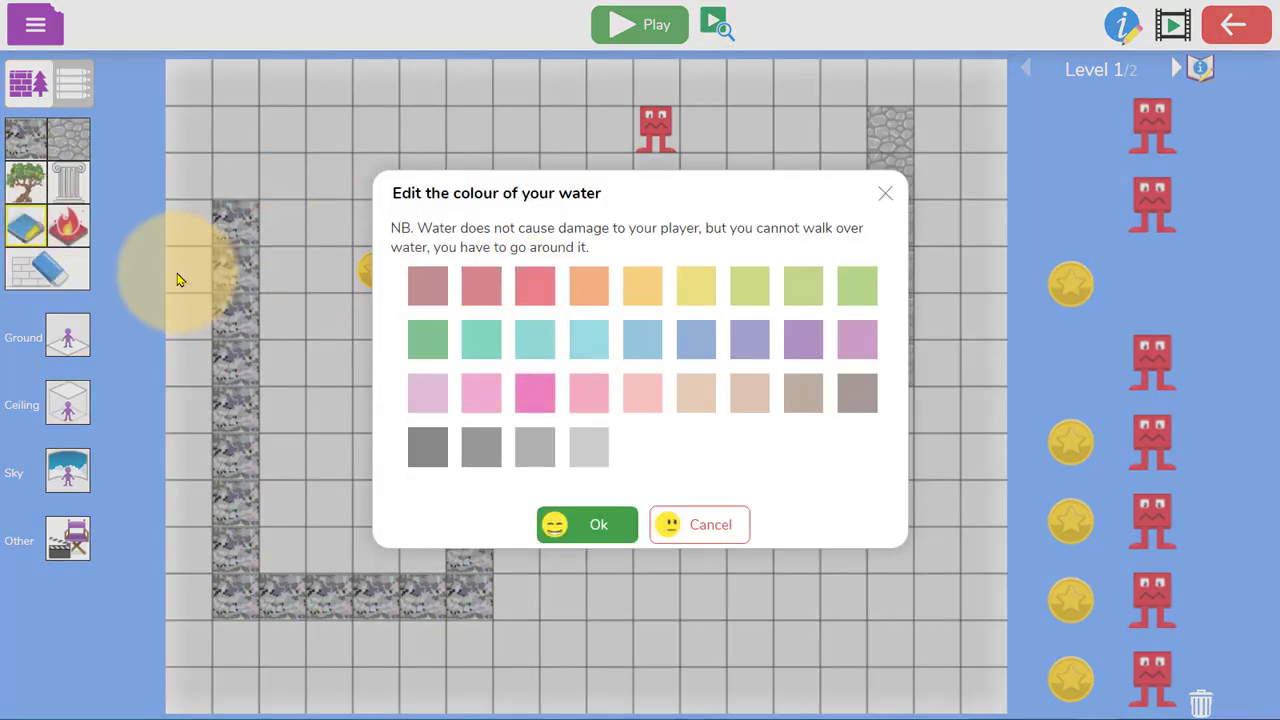
pyautogui.press('Escape')
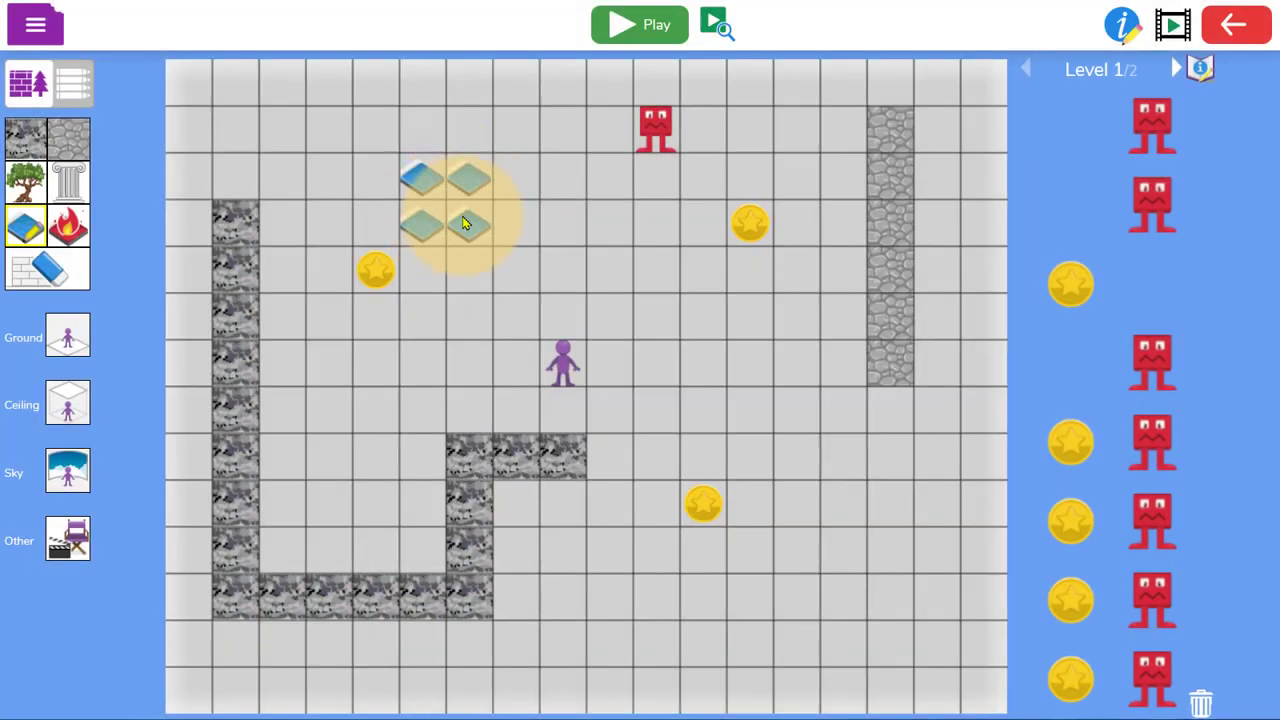
pyautogui.click(85, 242)
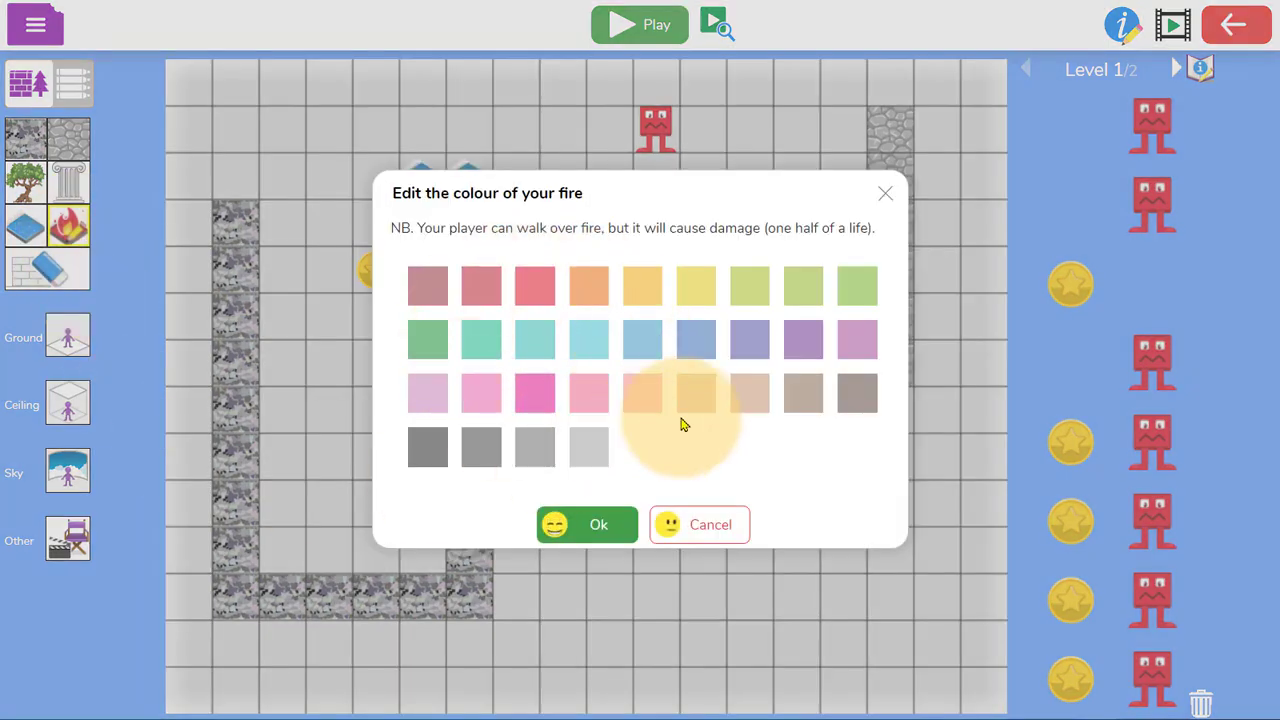
pyautogui.click(538, 341)
pyautogui.press('Return')
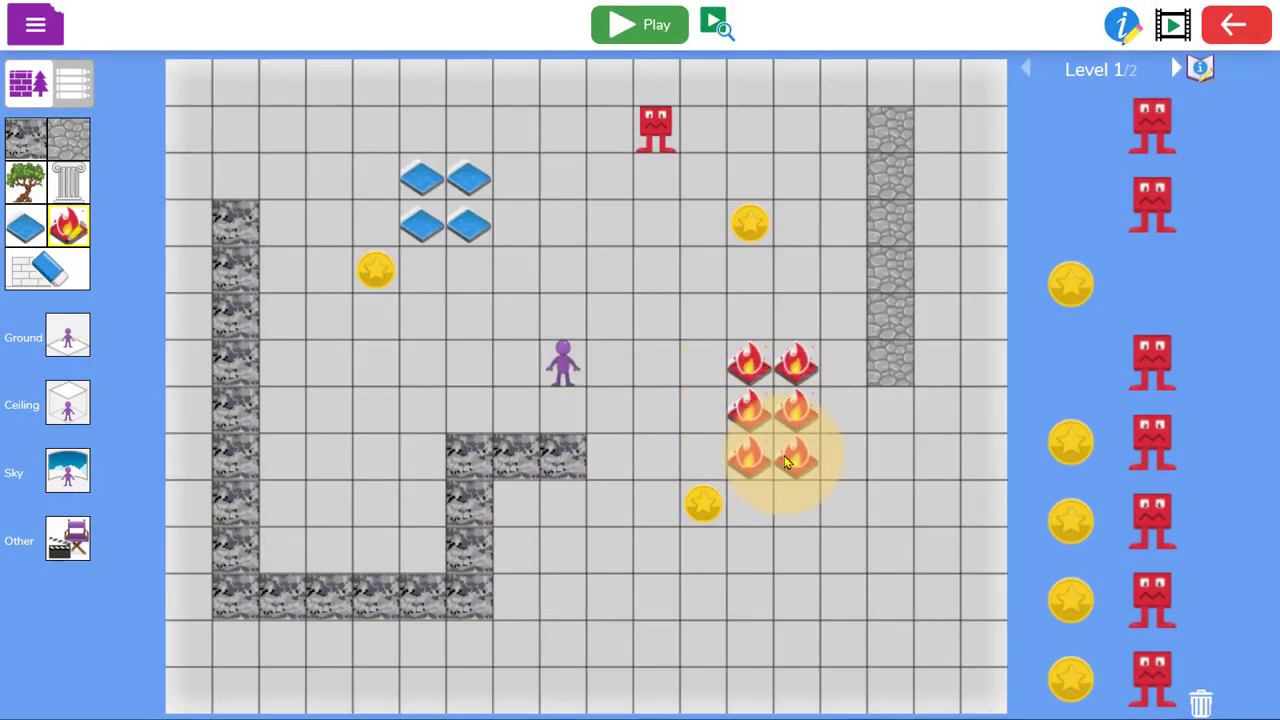
# Step: Search the ground images for "forest", browse the pictures and close the picker without choosing one
pyautogui.click(75, 345)
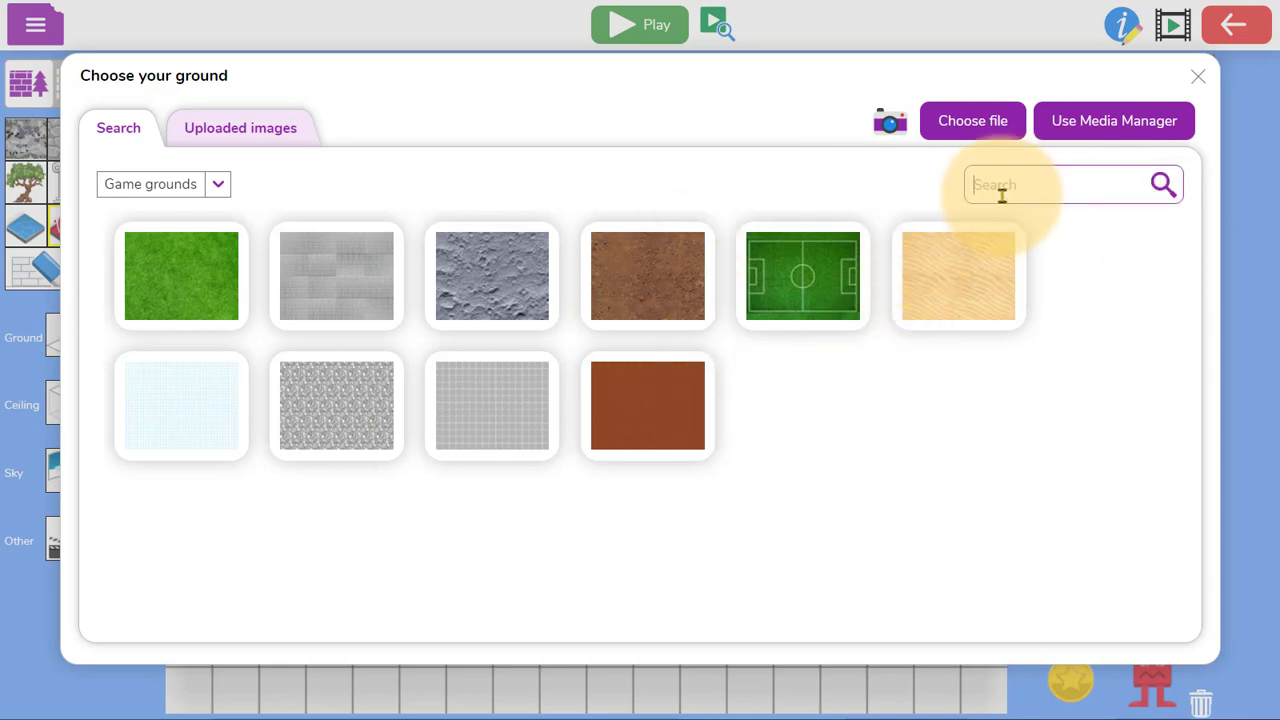
pyautogui.press('Return')
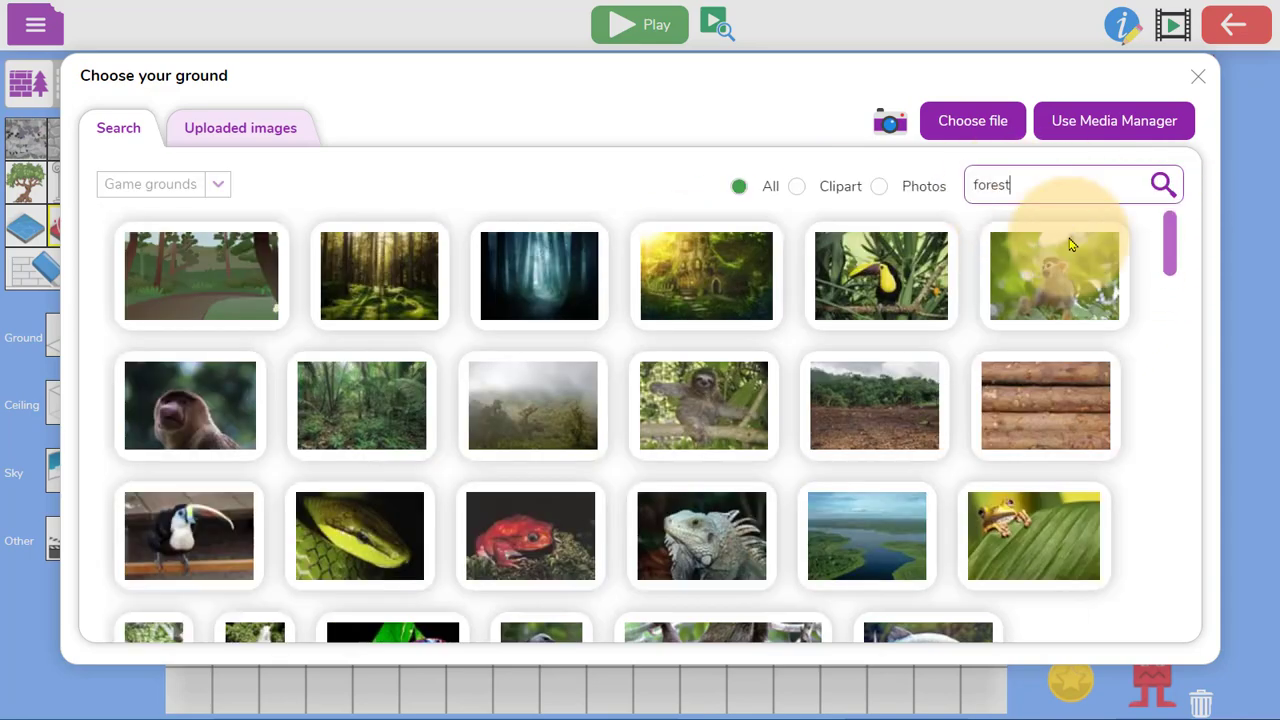
pyautogui.scroll(-1, 1160, 273)
pyautogui.scroll(-5, 1160, 273)
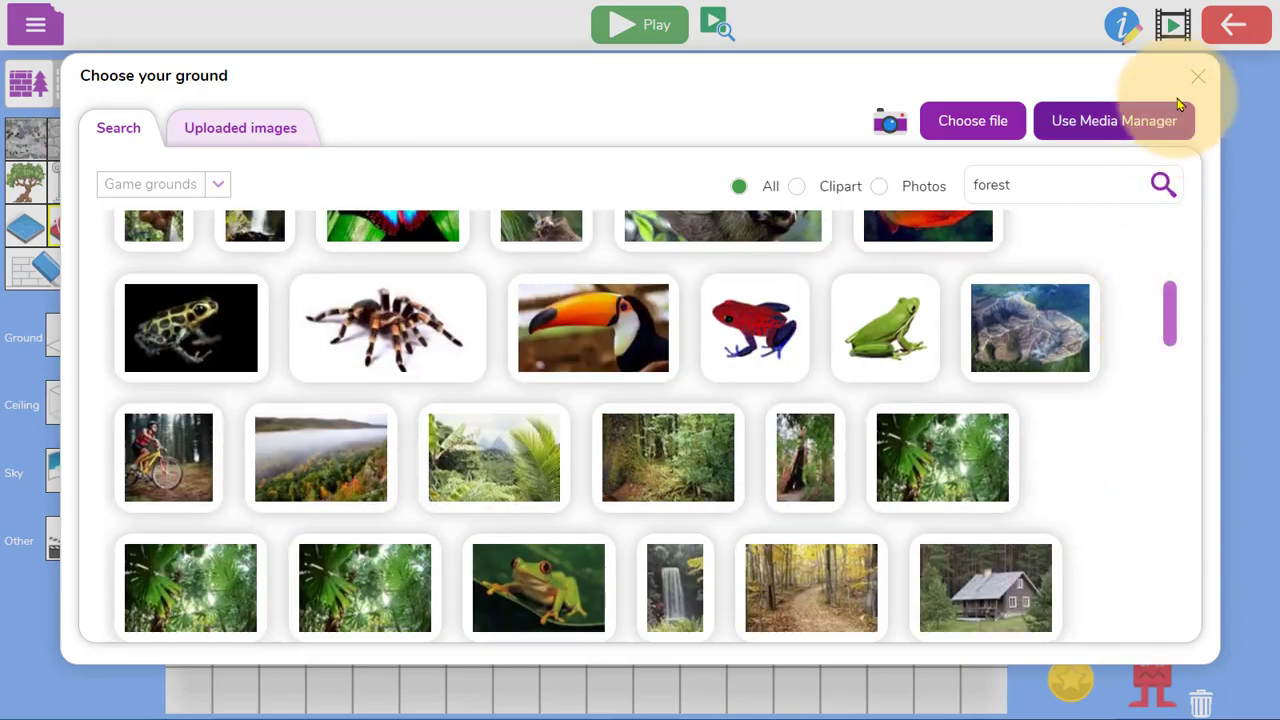
pyautogui.click(1198, 76)
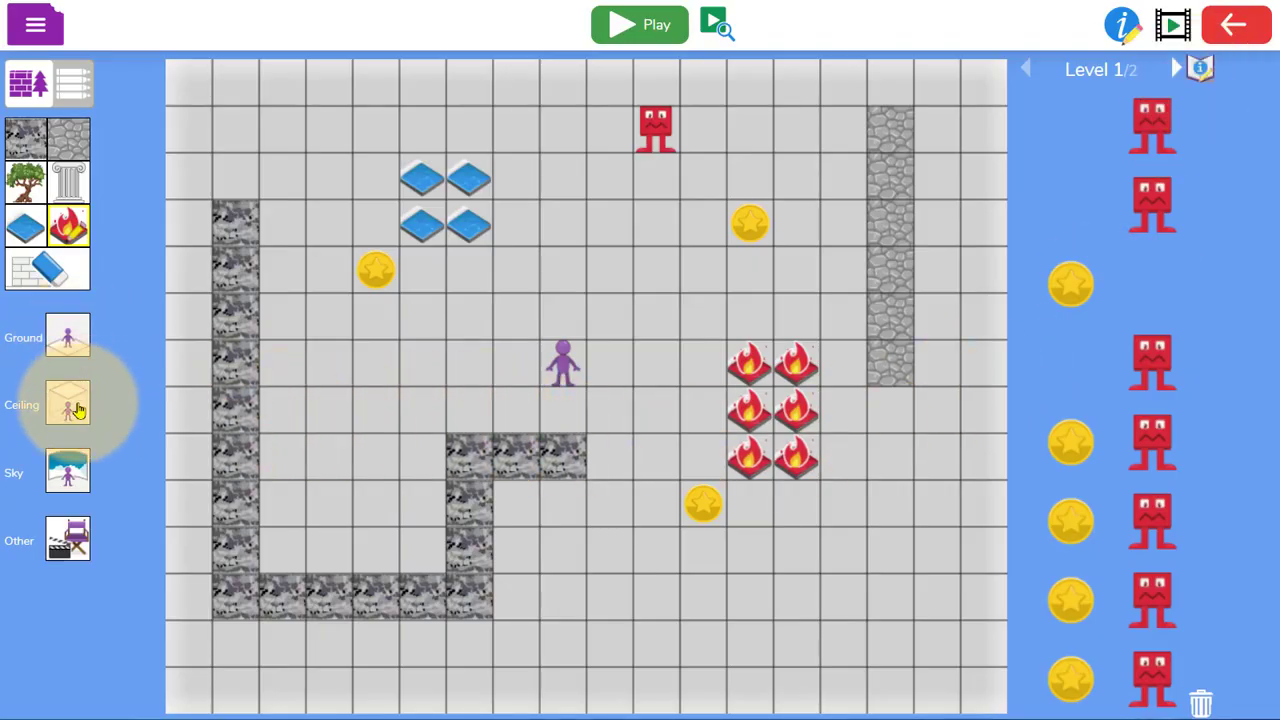
# Step: Set the level's sky background to the snowy mountains picture
pyautogui.click(68, 471)
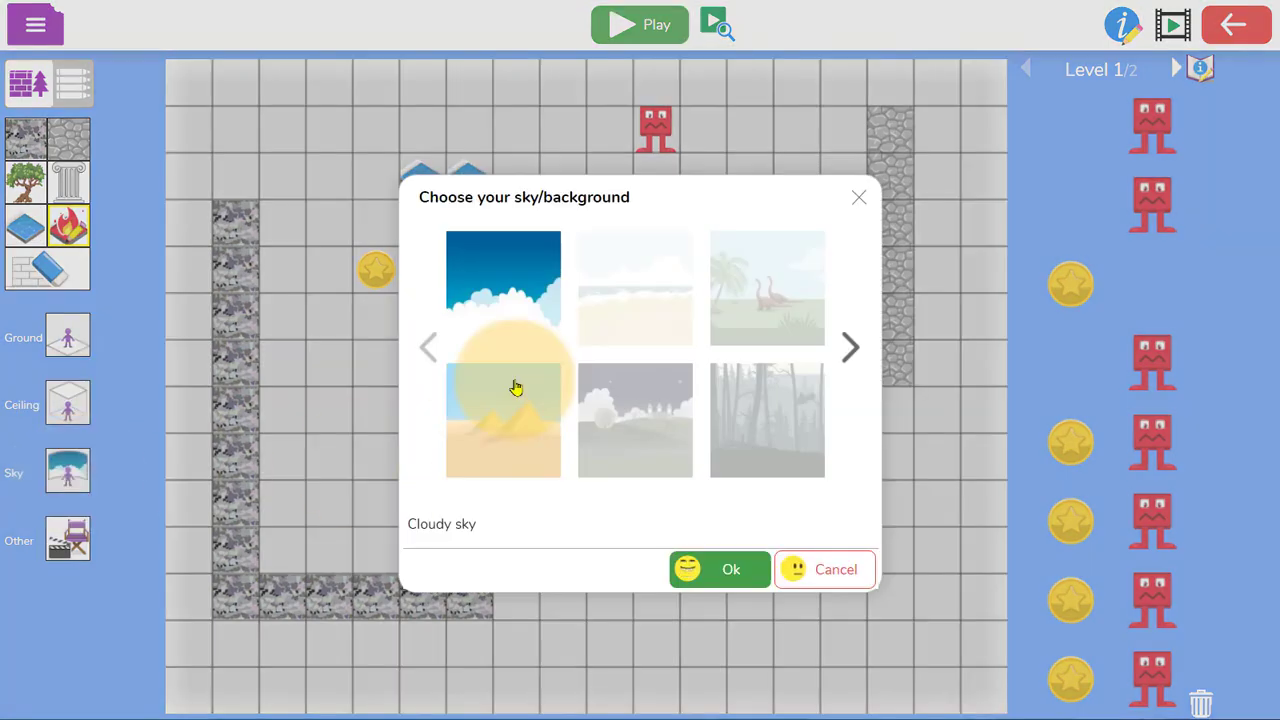
pyautogui.click(849, 345)
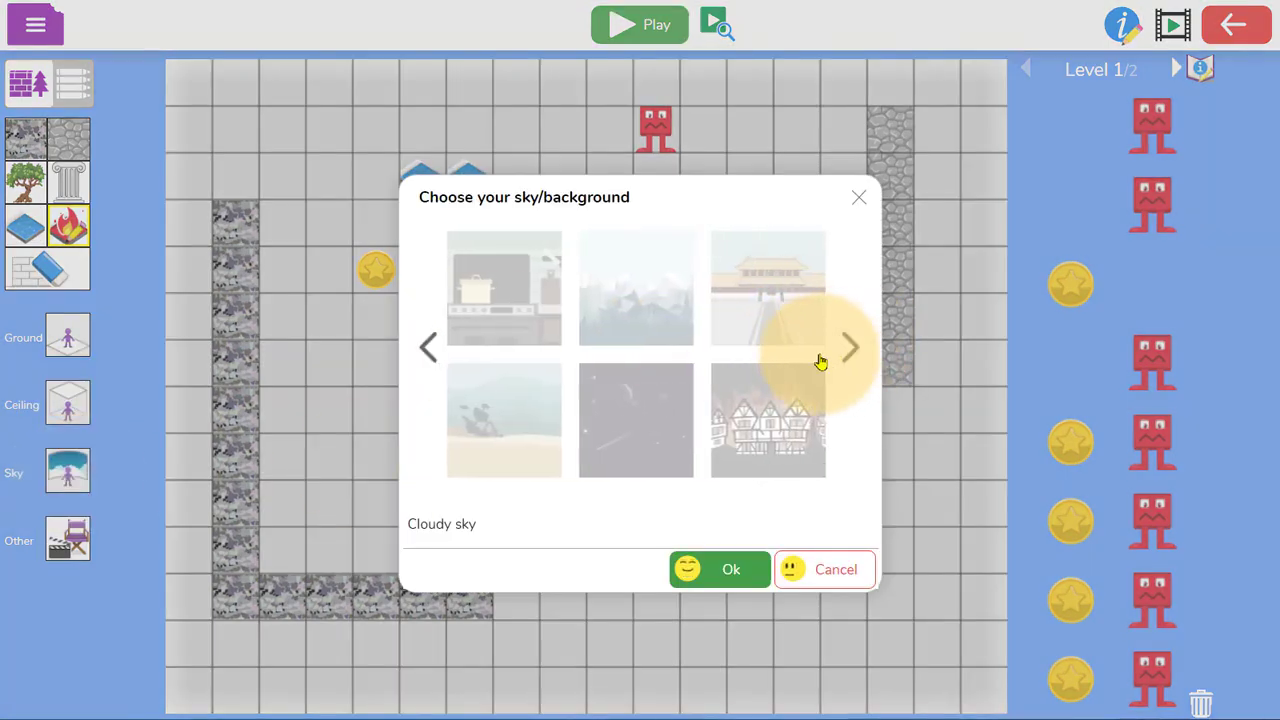
pyautogui.click(635, 295)
pyautogui.click(688, 560)
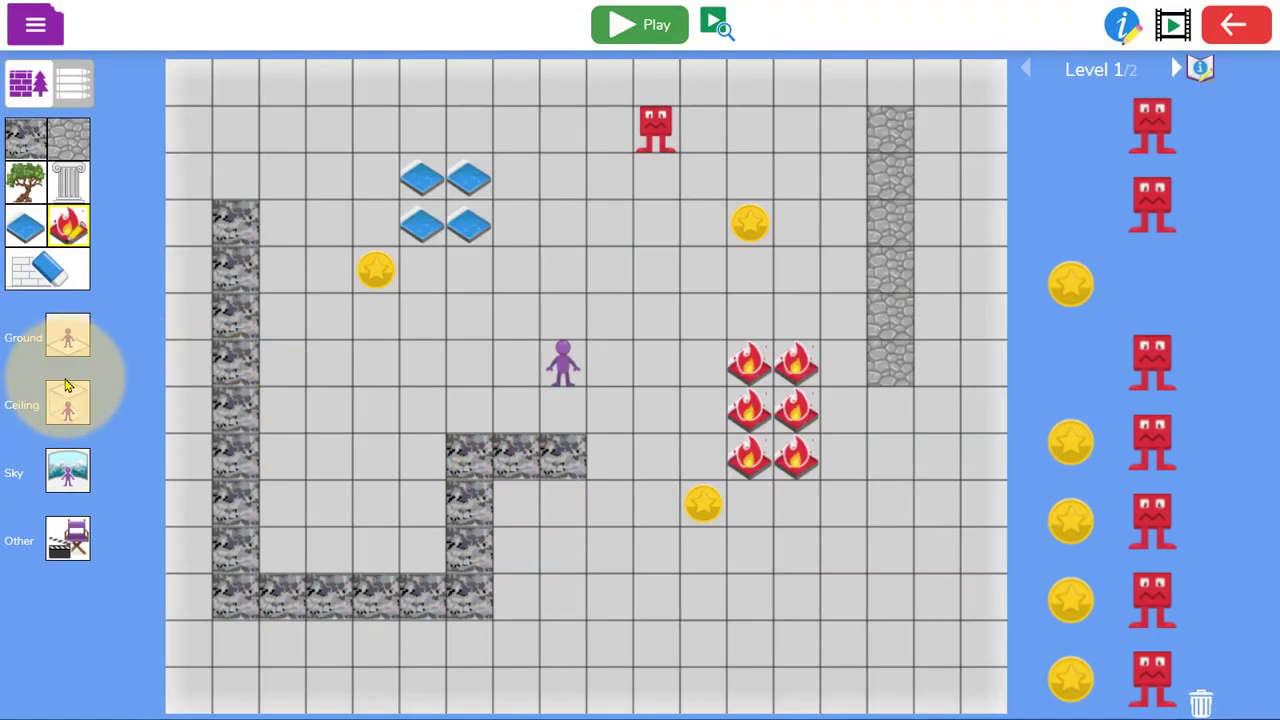
# Step: Confirm a lighting effect for the scene and set the wall height to 2
pyautogui.click(60, 542)
pyautogui.click(617, 235)
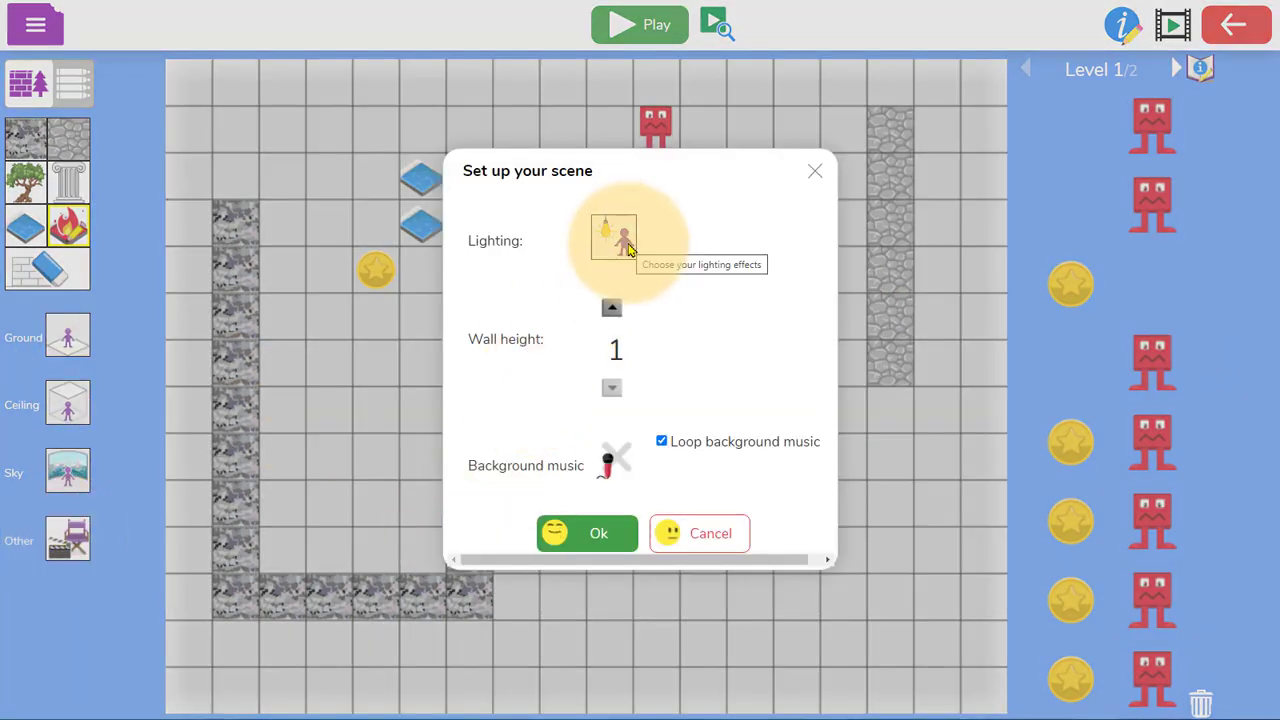
pyautogui.click(493, 249)
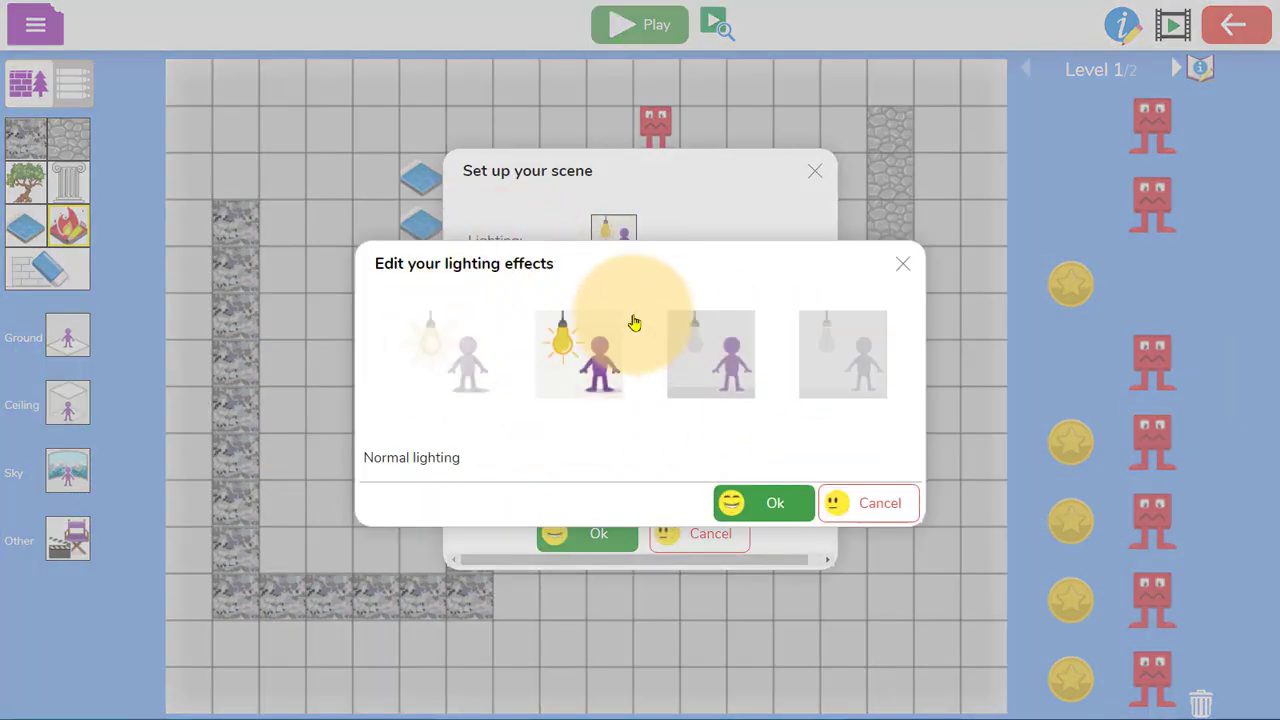
pyautogui.click(740, 502)
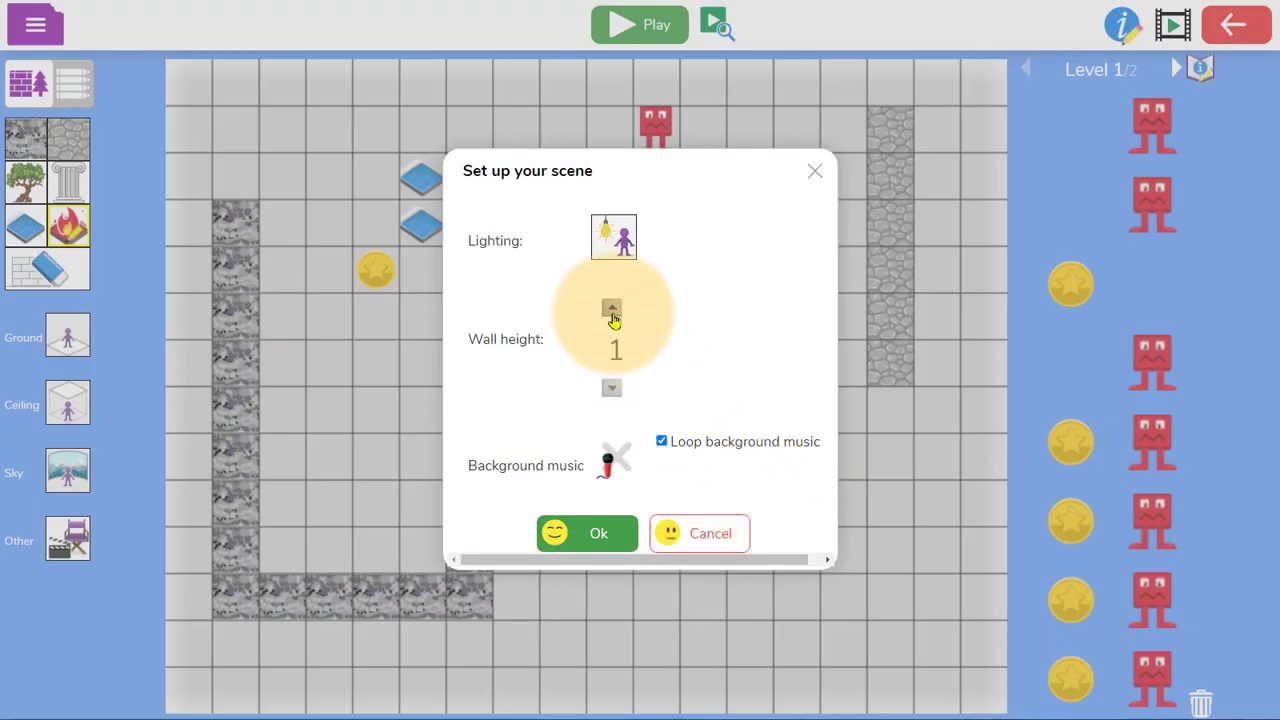
pyautogui.click(611, 307)
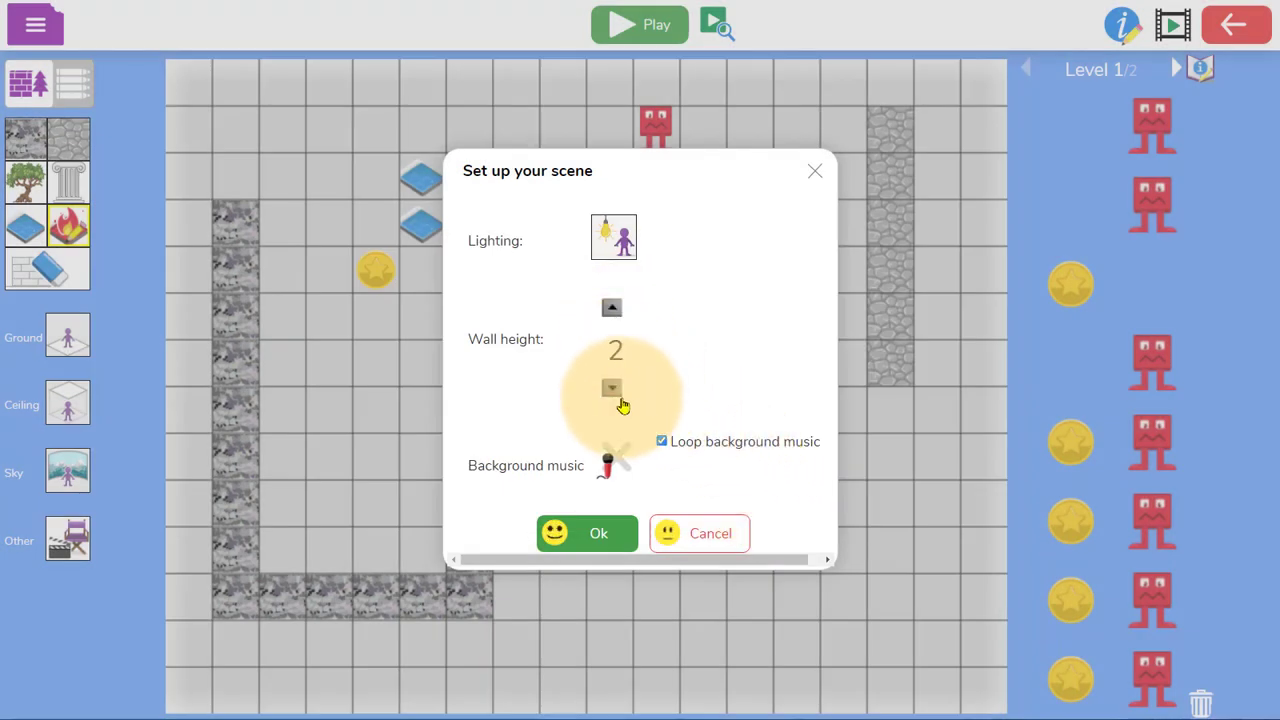
# Step: Add the saved "music for game level 1" from the Escape the Castle folder under Robins as looping background music
pyautogui.click(618, 465)
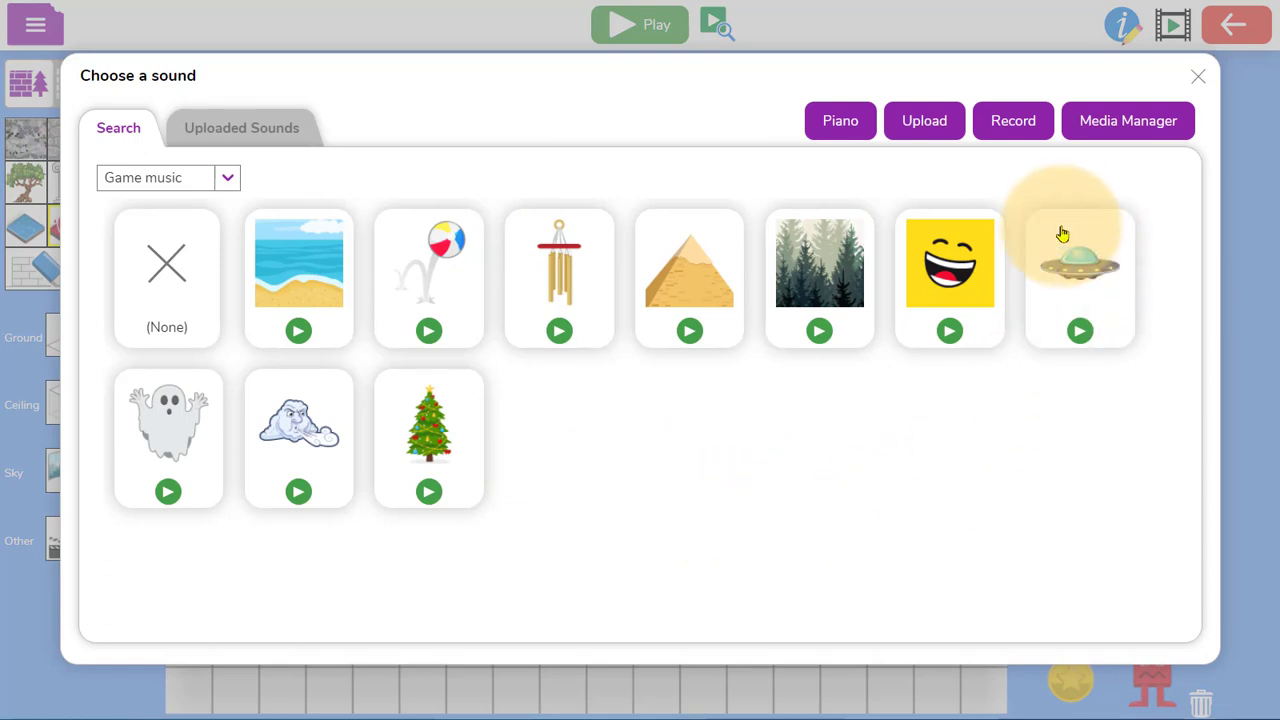
pyautogui.click(930, 128)
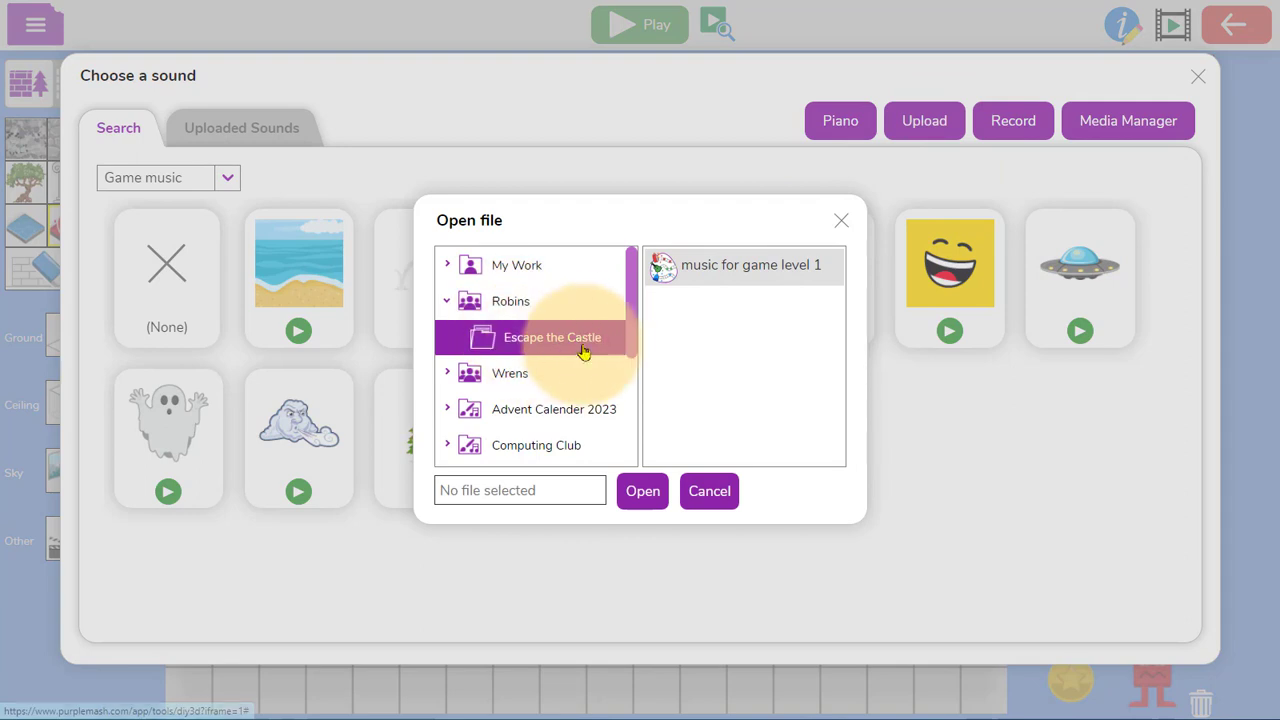
pyautogui.click(711, 276)
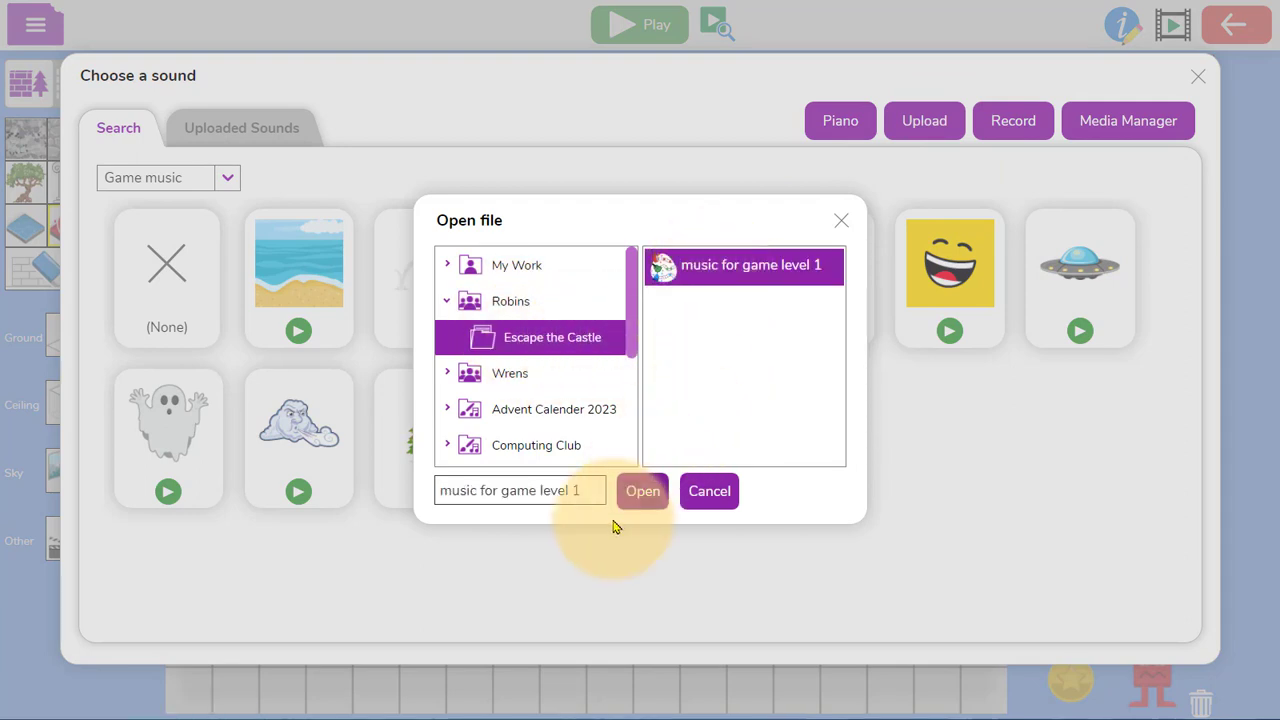
pyautogui.click(645, 504)
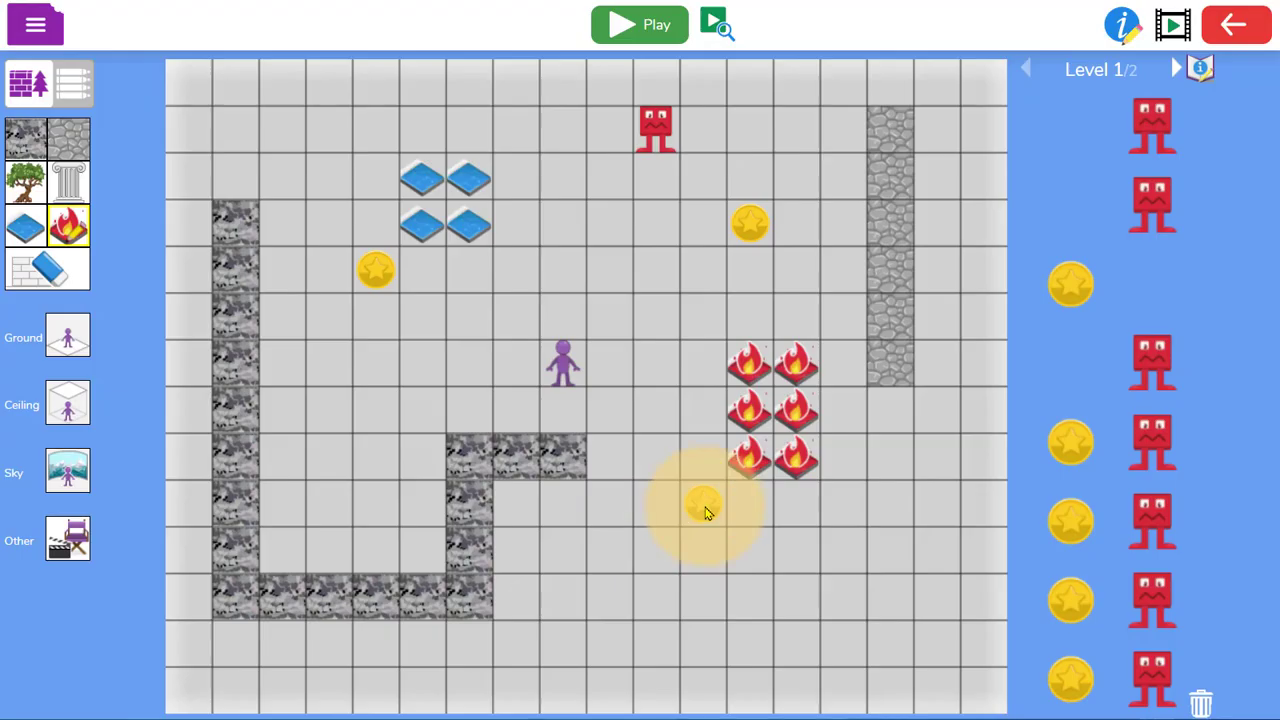
# Step: Play the game, walk around the level to check the walls and mountain backdrop, and return to the editor
pyautogui.click(660, 27)
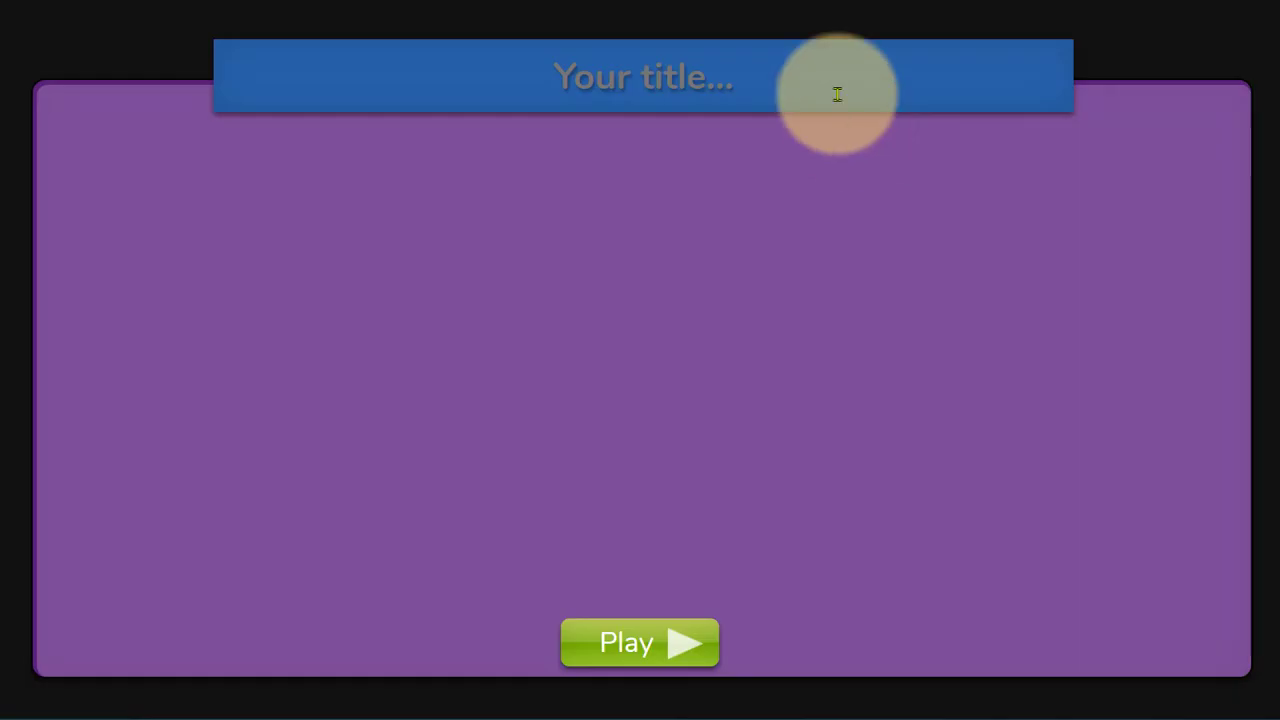
pyautogui.click(668, 645)
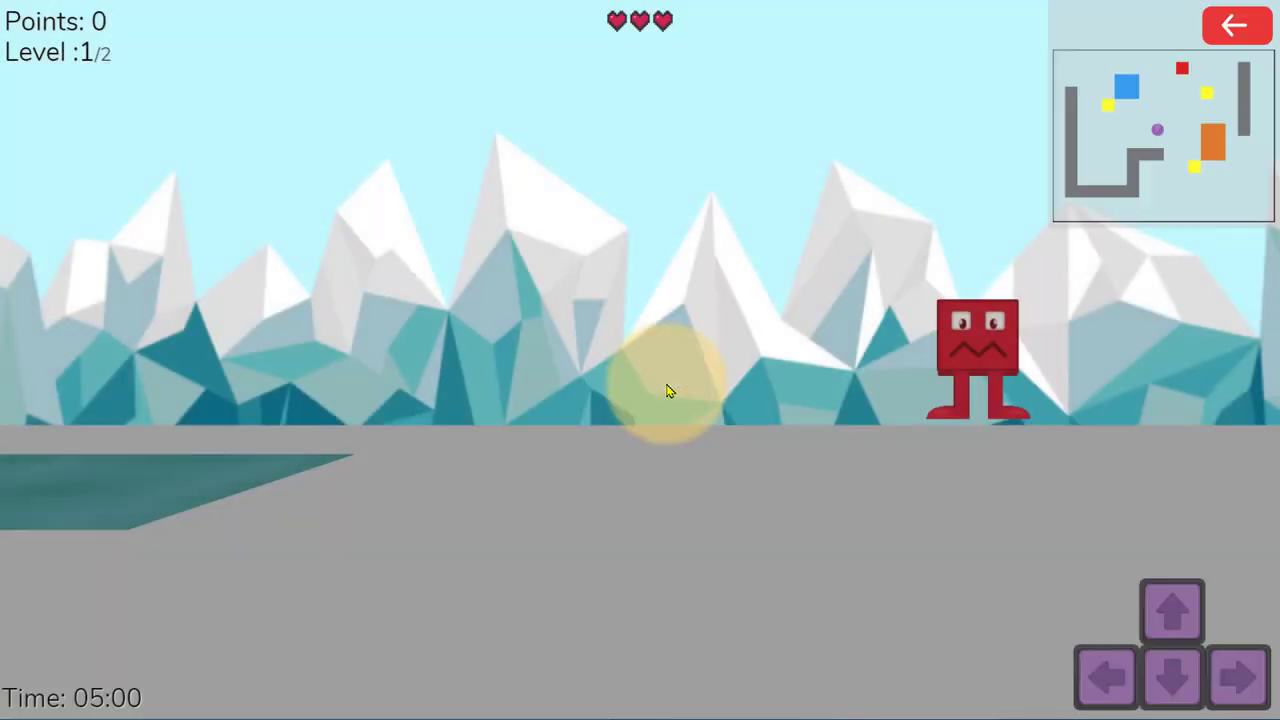
pyautogui.press('Left')
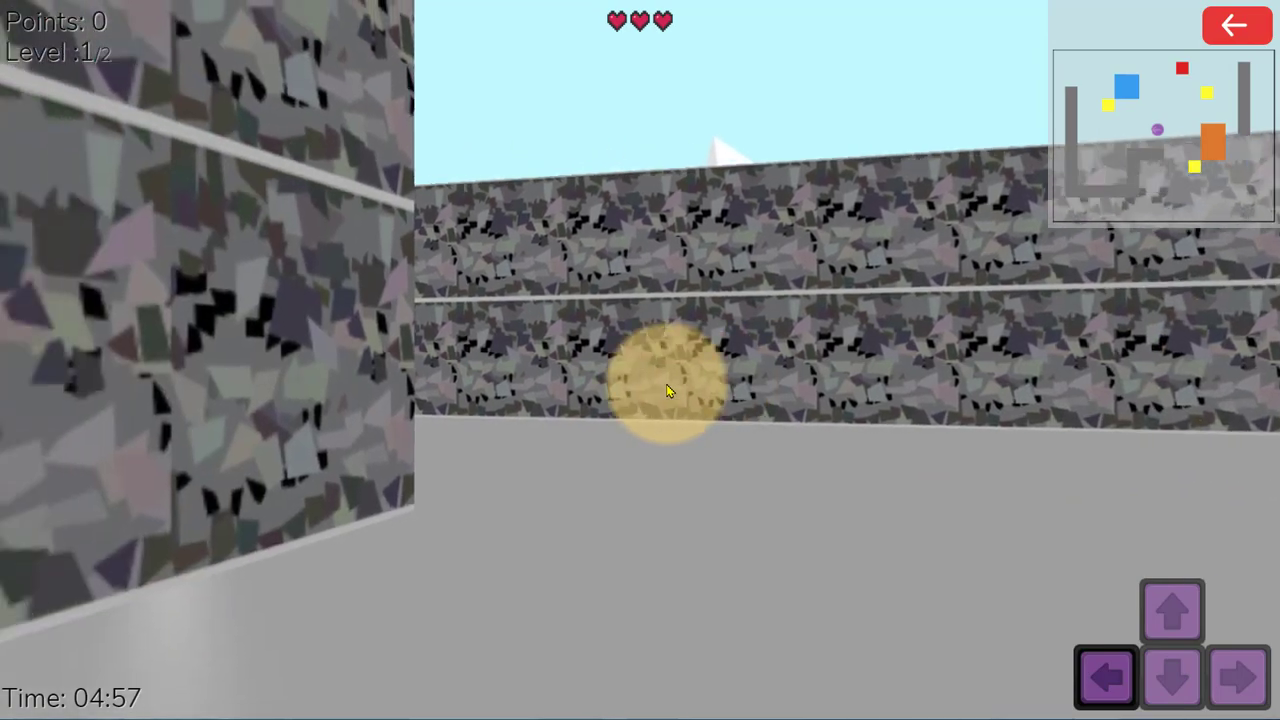
pyautogui.press('Up')
pyautogui.press('Right')
pyautogui.press('Right')
pyautogui.press('Left')
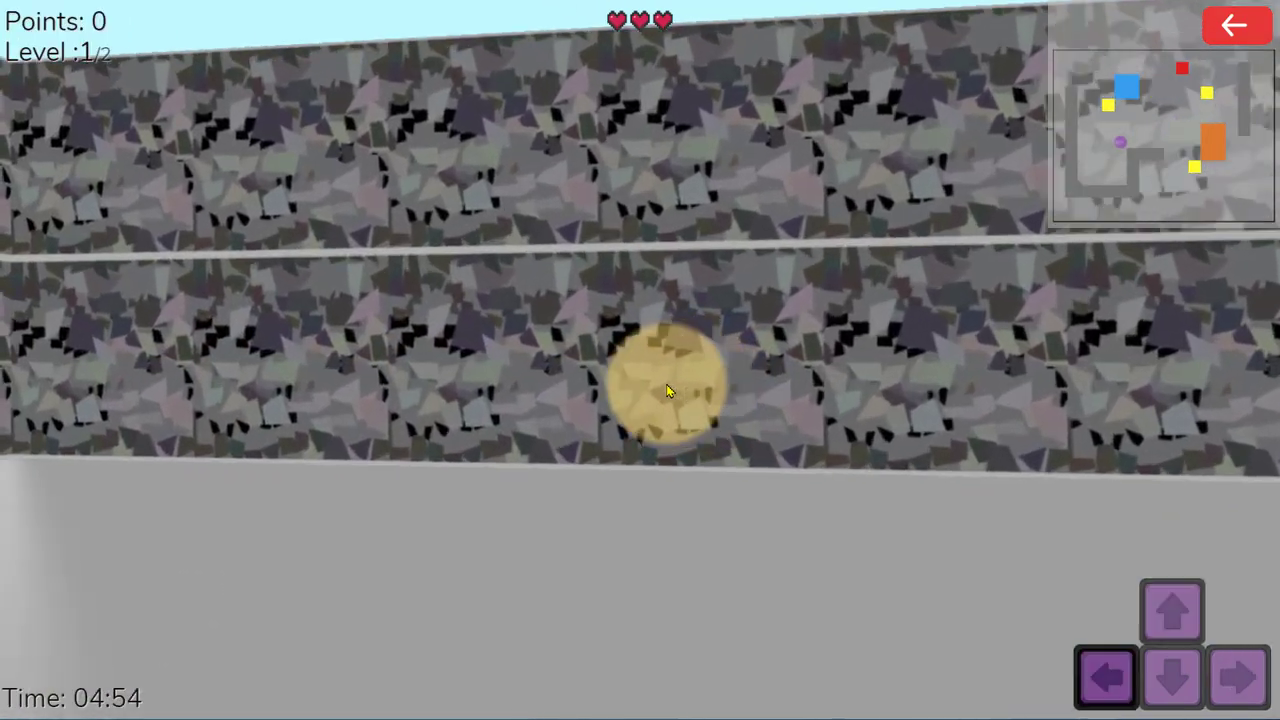
pyautogui.press('Right')
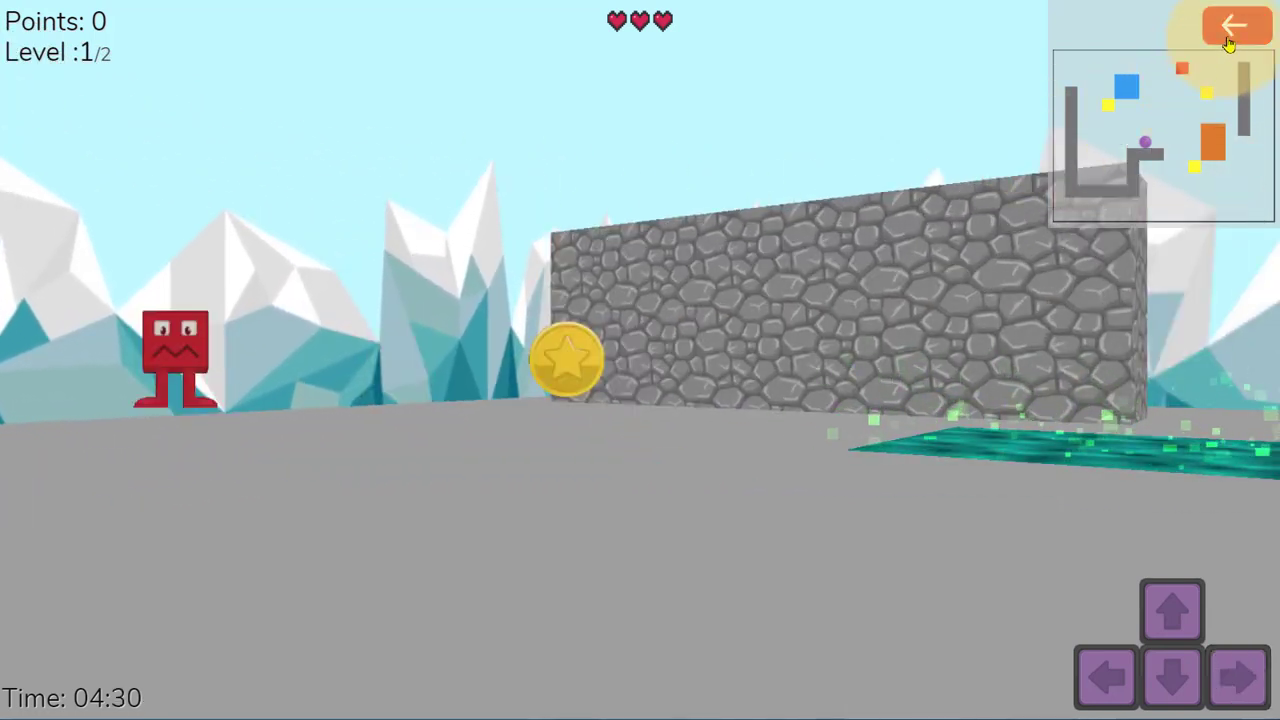
pyautogui.click(1229, 42)
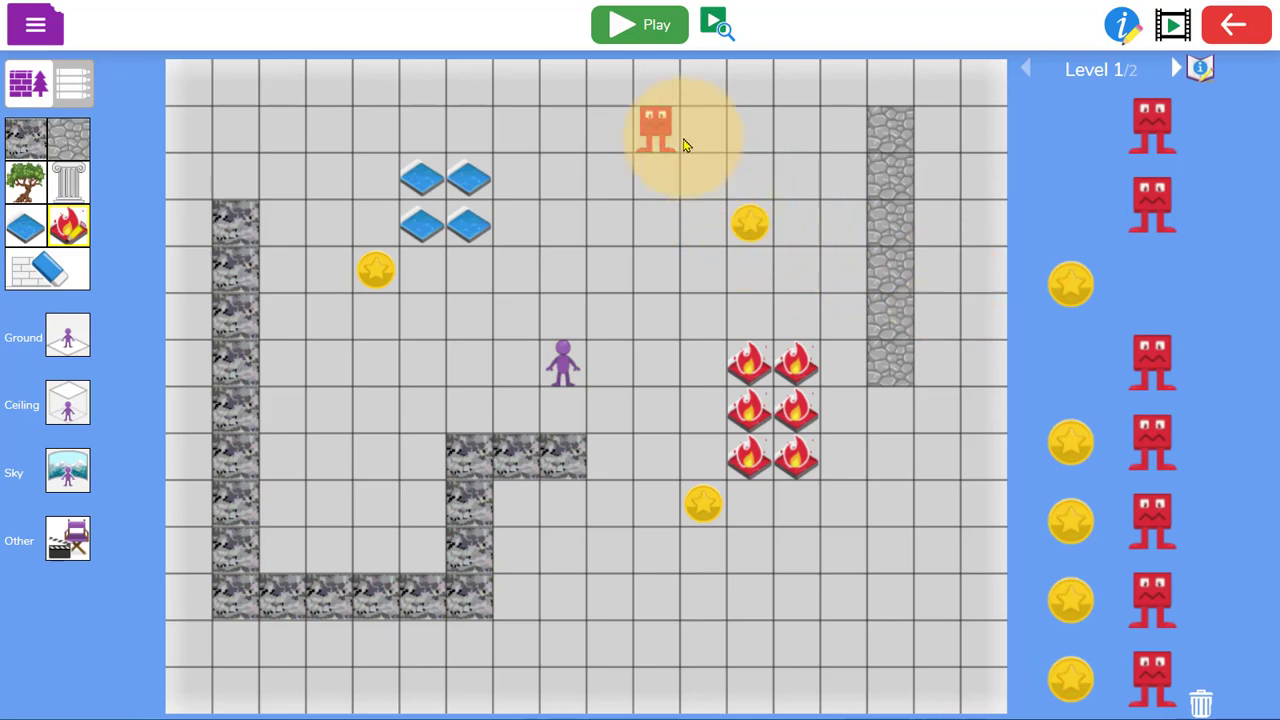
# Step: Replace the coin above the fire with the carrot from the Objects to collect clipart
pyautogui.doubleClick(753, 229)
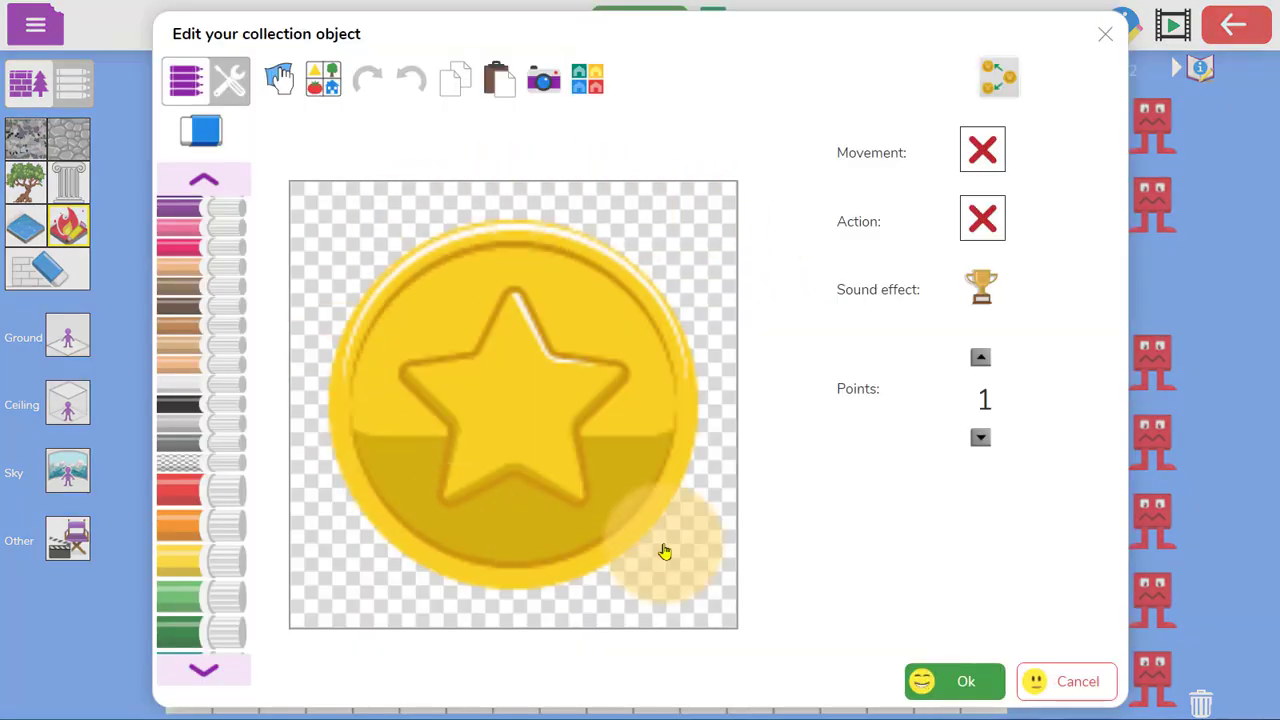
pyautogui.click(323, 97)
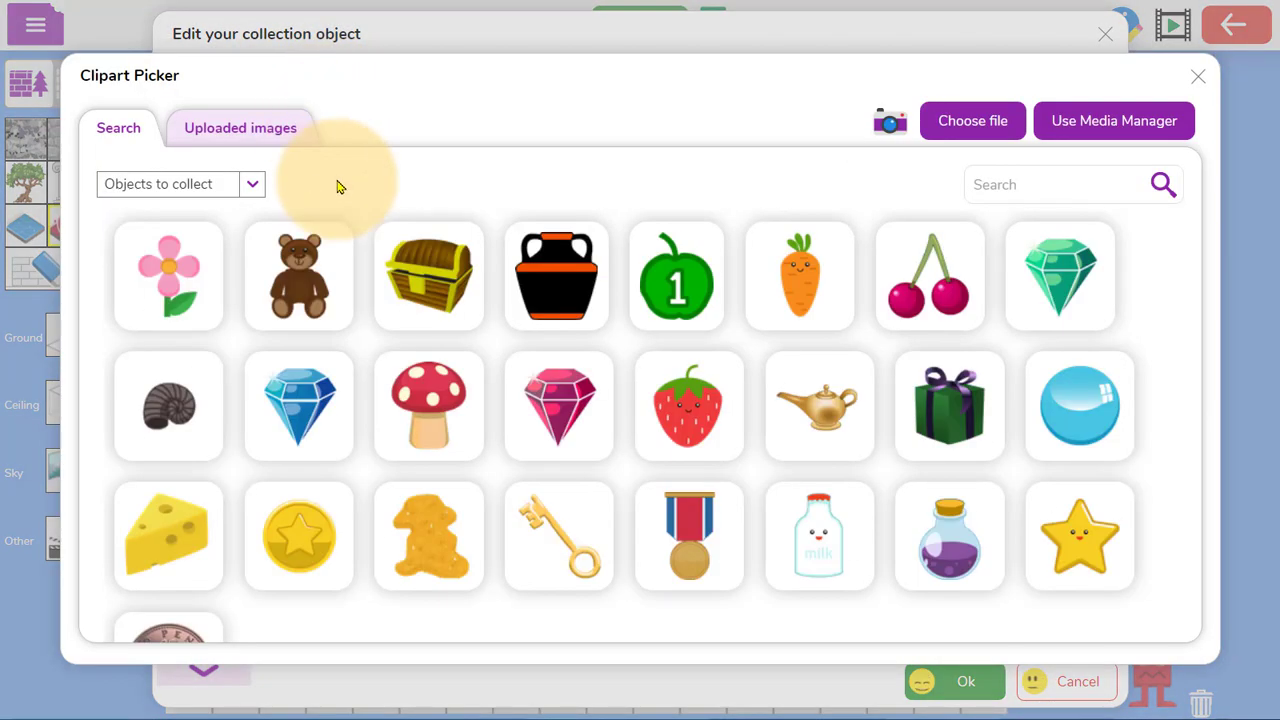
pyautogui.scroll(-1, 473, 353)
pyautogui.scroll(1, 473, 353)
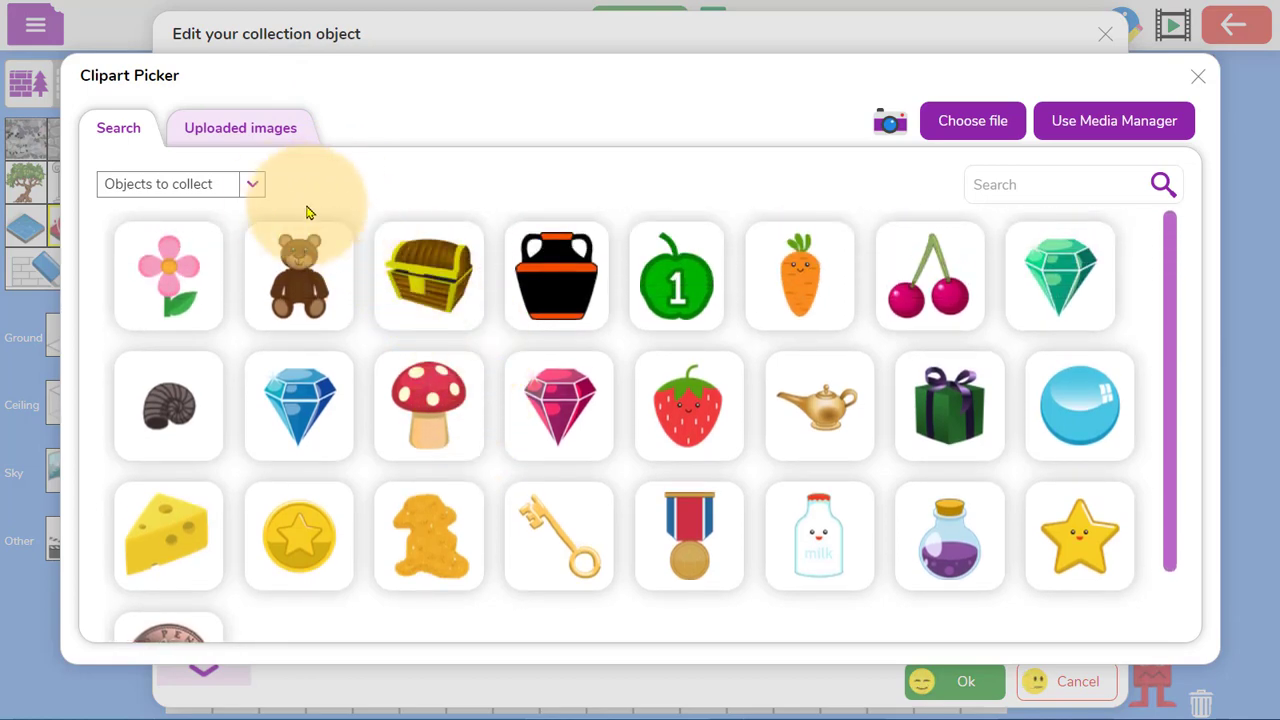
pyautogui.click(253, 185)
pyautogui.click(257, 189)
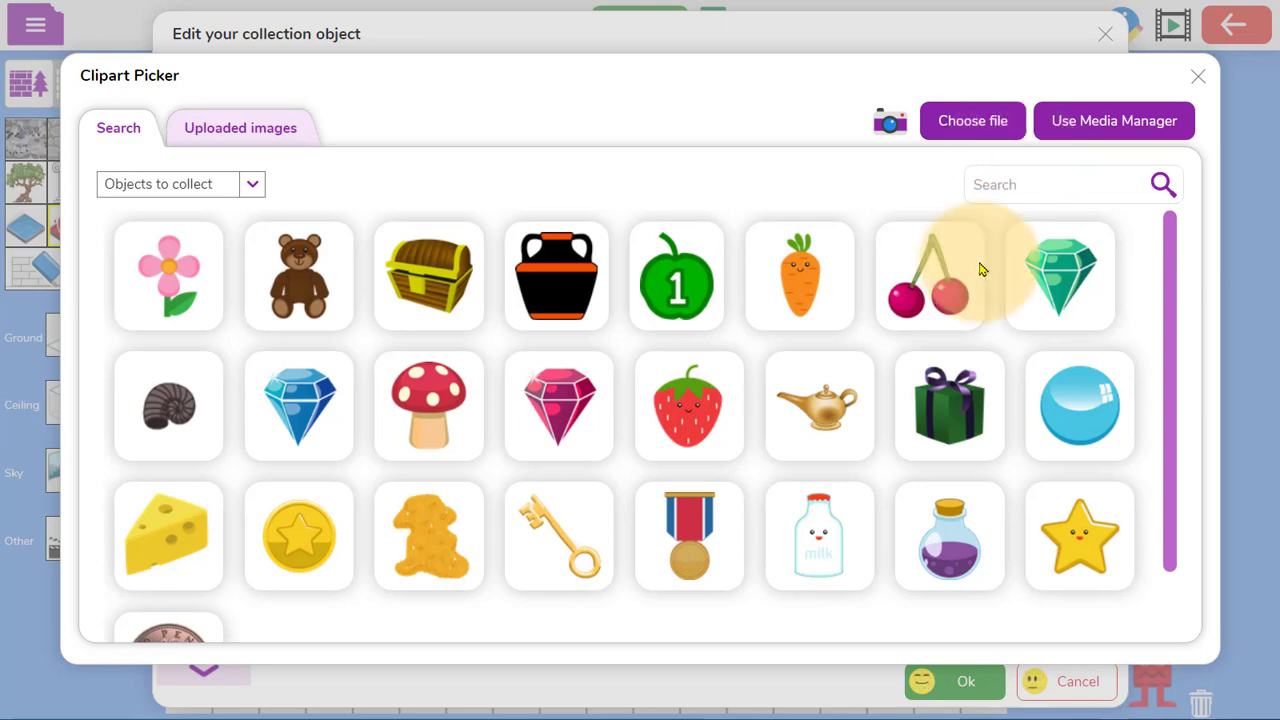
pyautogui.click(838, 292)
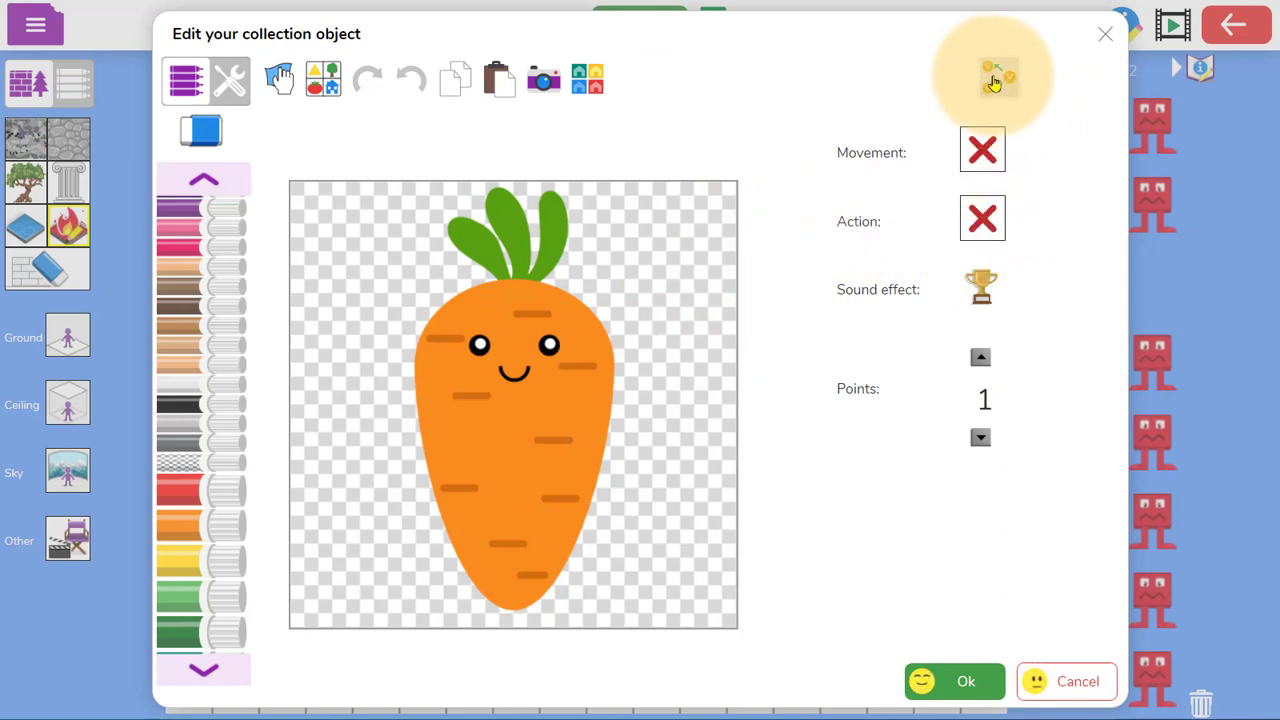
# Step: Make the carrot move side to side with the circular-arrow action and be worth 2 points
pyautogui.click(983, 150)
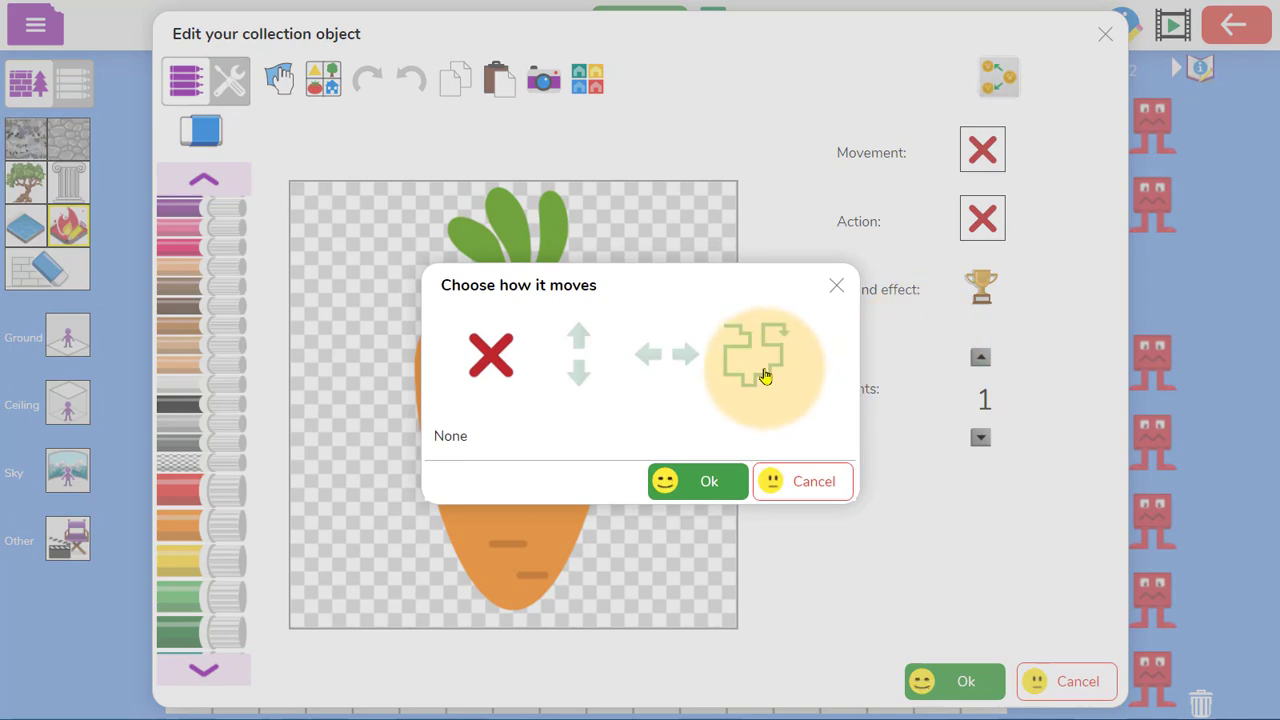
pyautogui.click(642, 365)
pyautogui.click(706, 481)
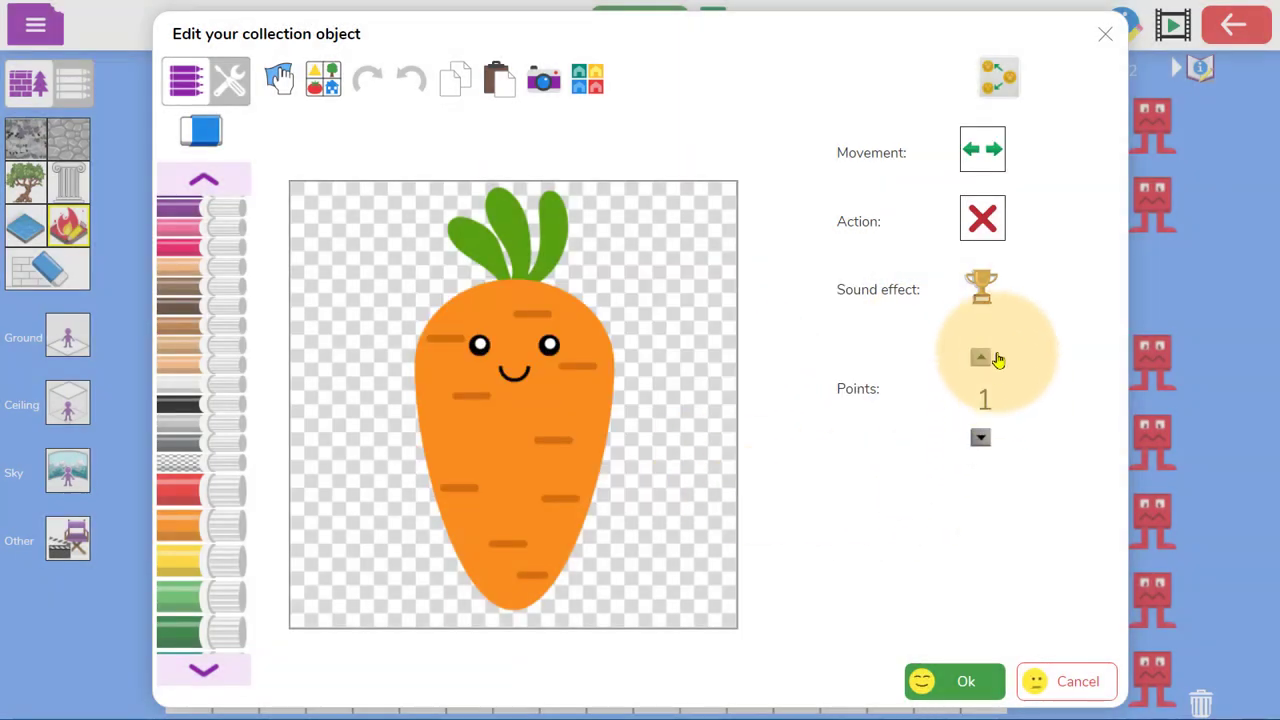
pyautogui.click(982, 218)
pyautogui.click(560, 368)
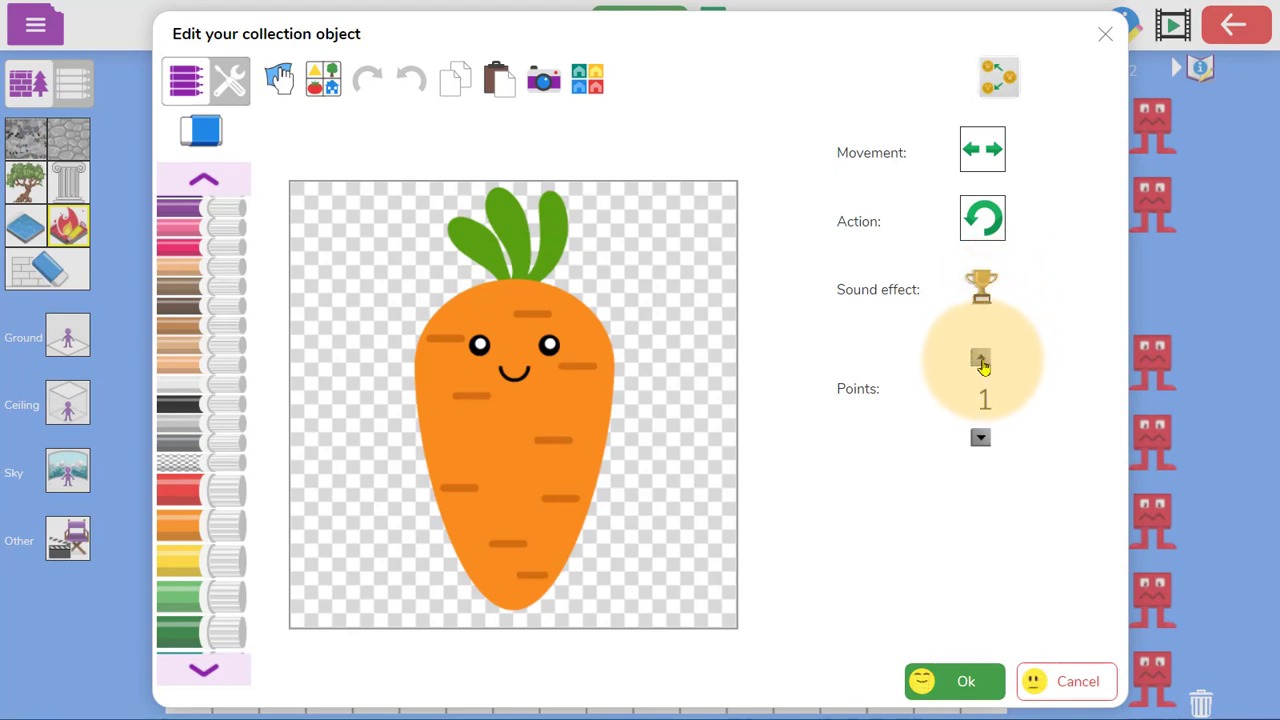
pyautogui.click(981, 362)
pyautogui.click(982, 441)
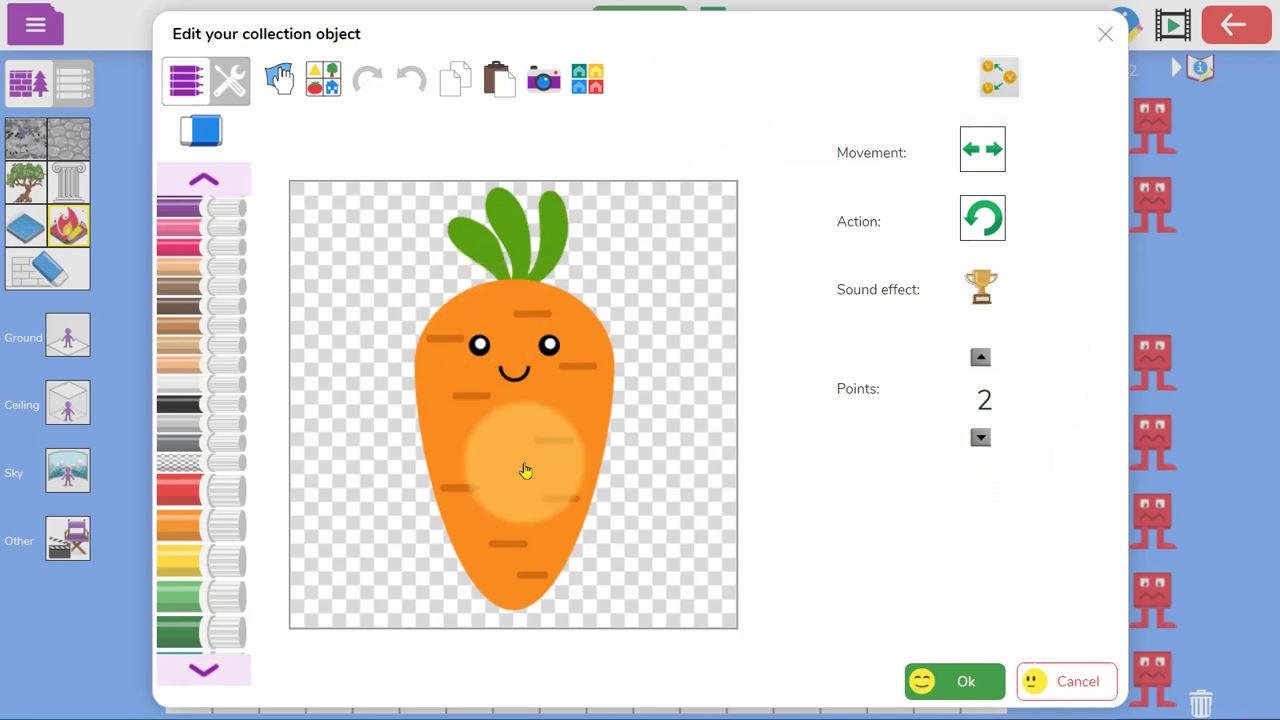
pyautogui.click(945, 680)
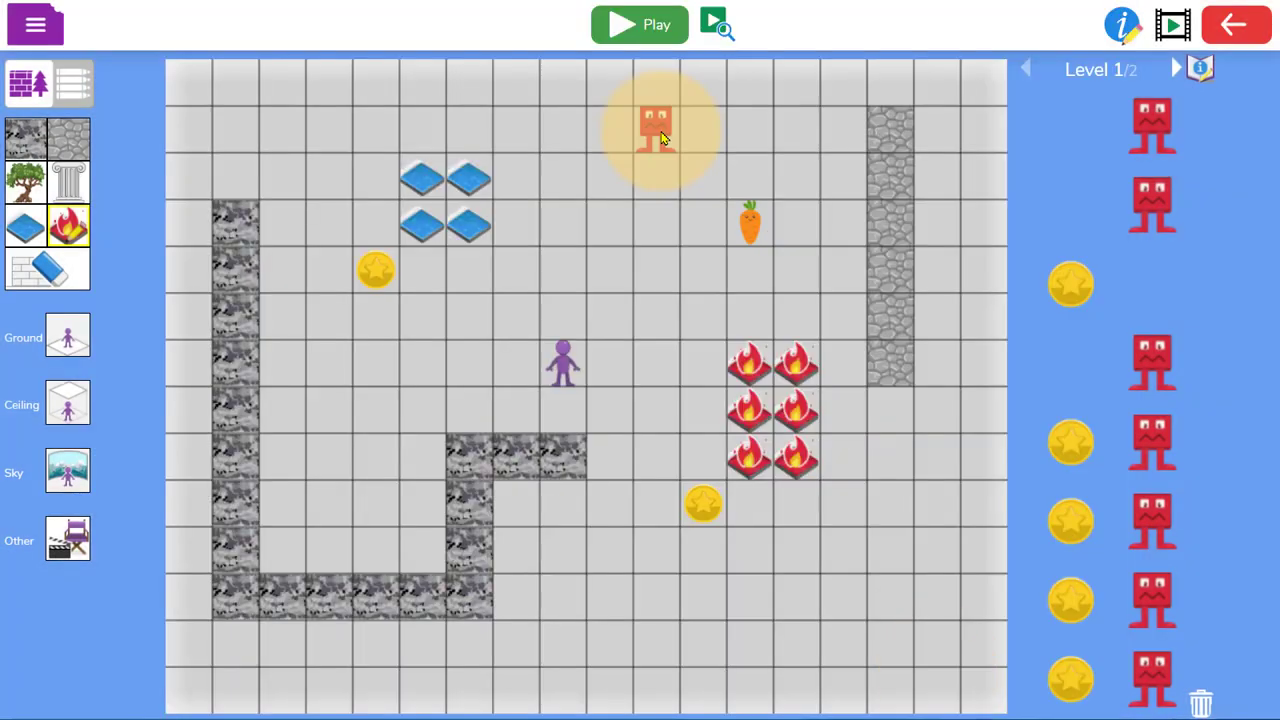
# Step: Examine the damage options of the red baddie on the grid and keep Lose a life
pyautogui.click(660, 137)
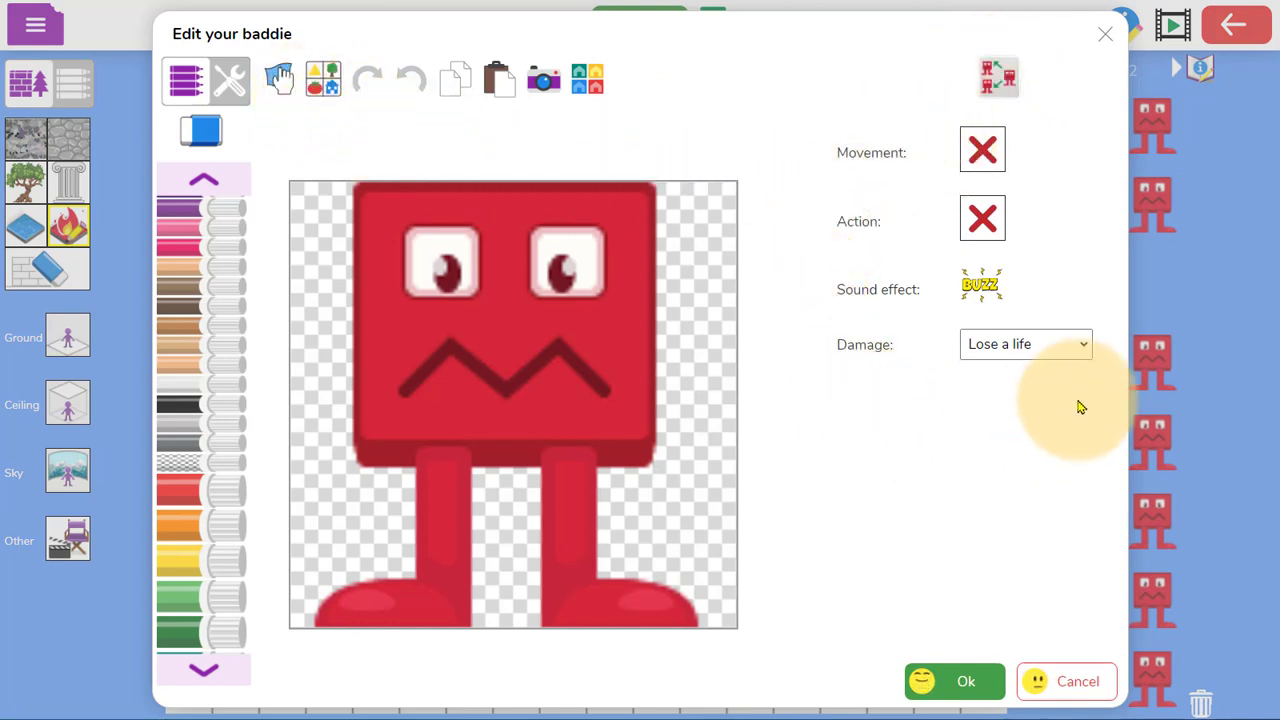
pyautogui.click(1058, 350)
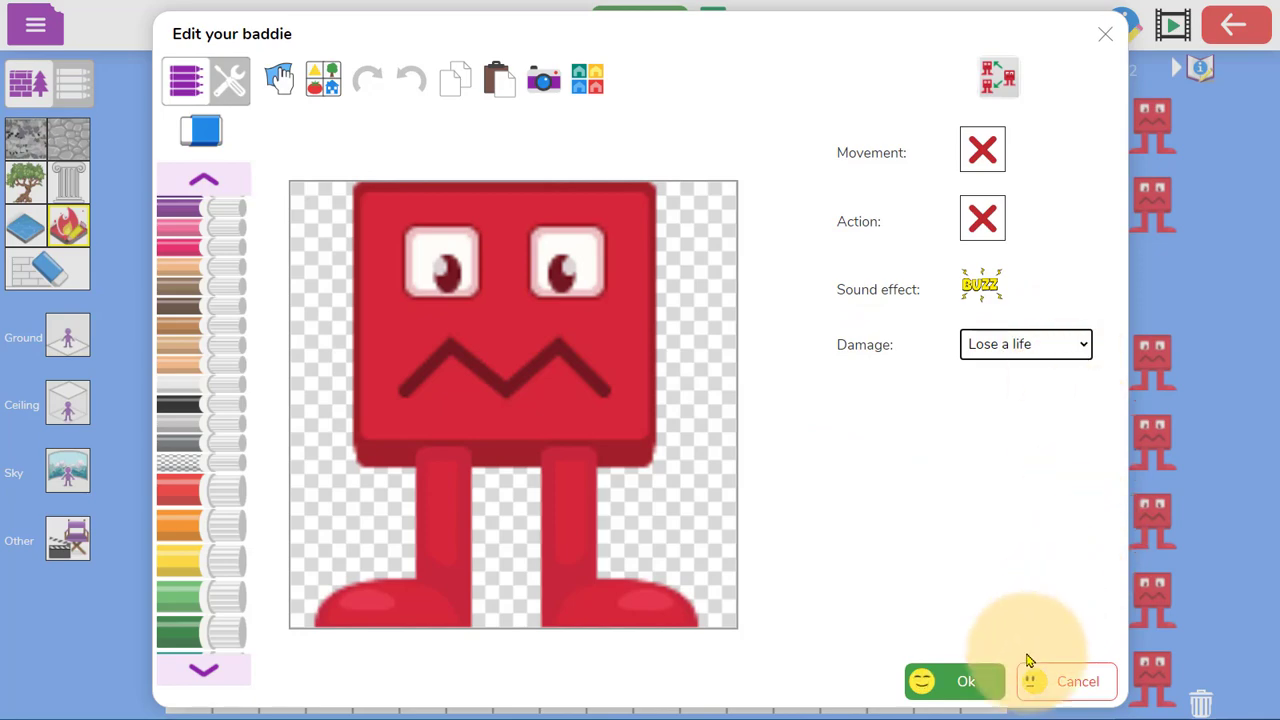
pyautogui.click(955, 681)
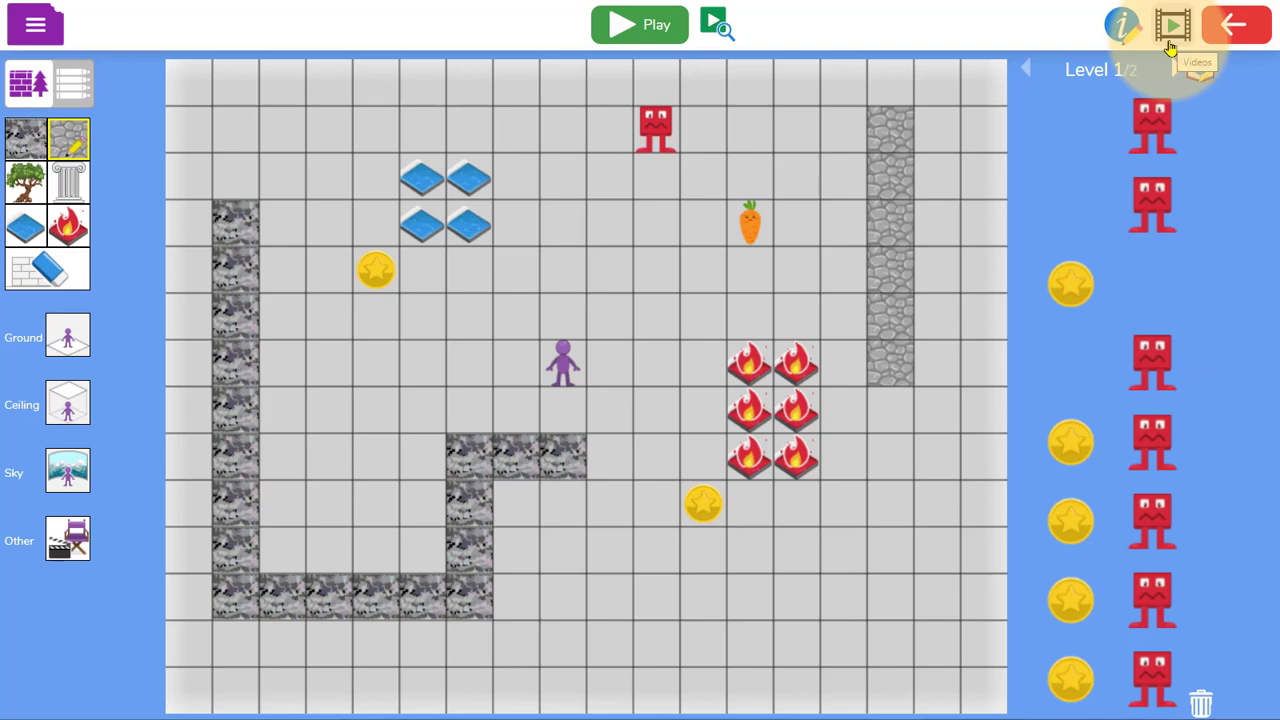
# Step: Save the castle game
pyautogui.click(35, 24)
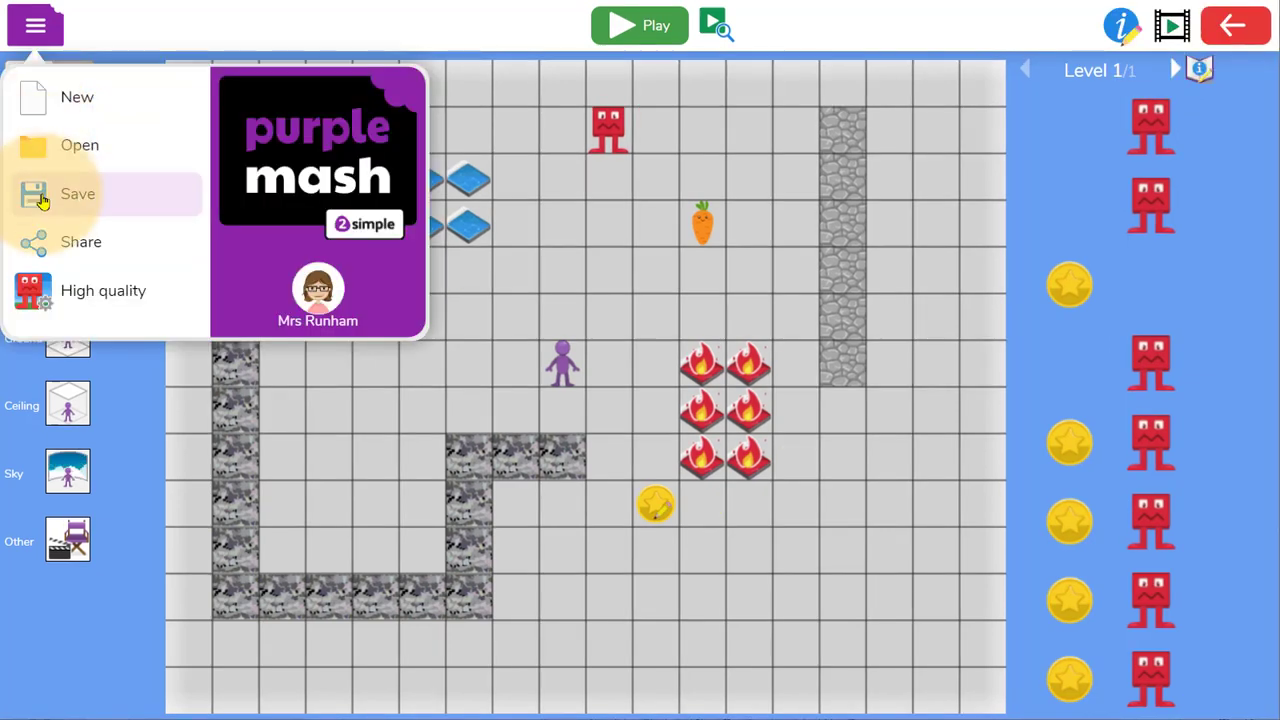
pyautogui.click(131, 205)
pyautogui.click(549, 468)
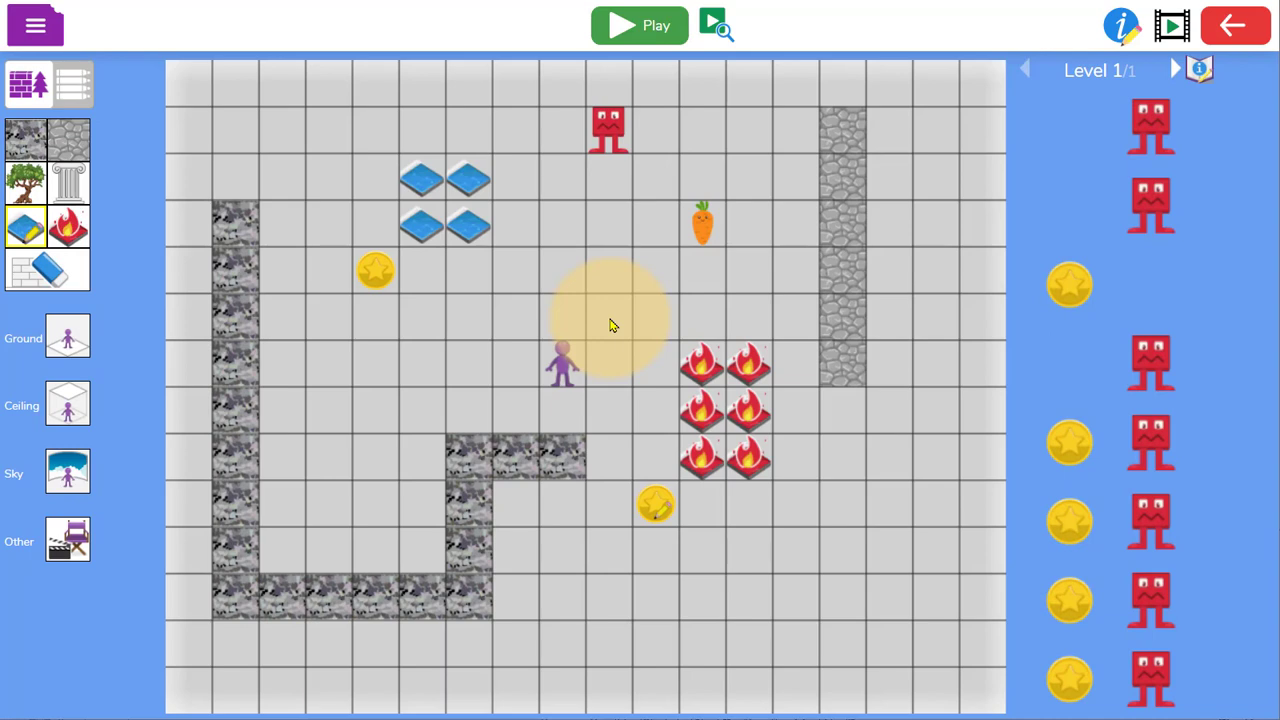
# Step: Open the sharing options for the game and choose to share it on a display board
pyautogui.click(55, 46)
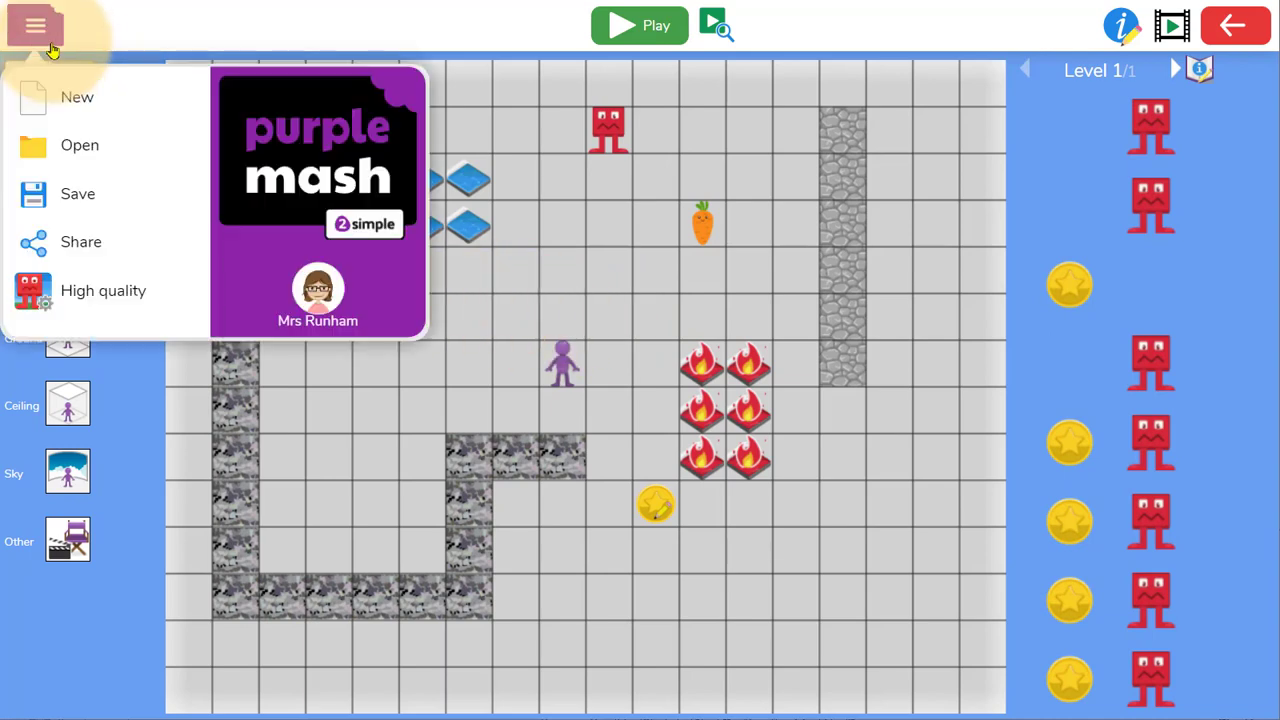
pyautogui.click(62, 242)
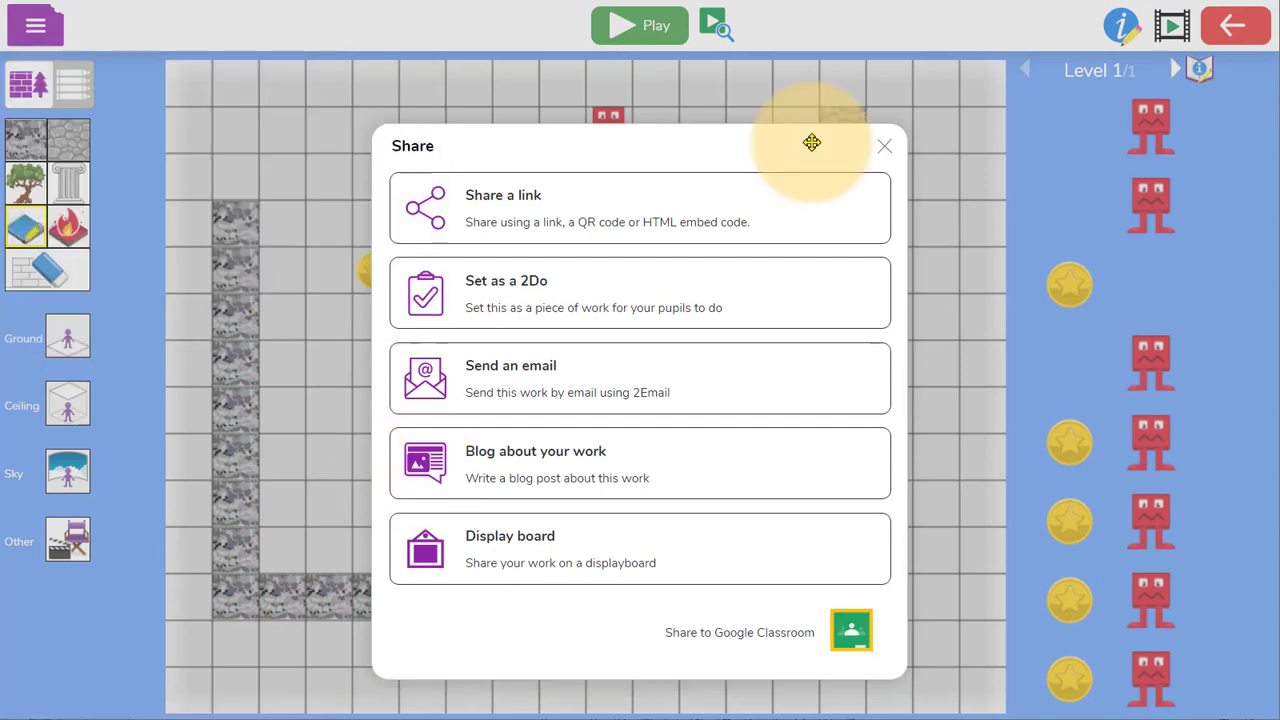
pyautogui.click(782, 544)
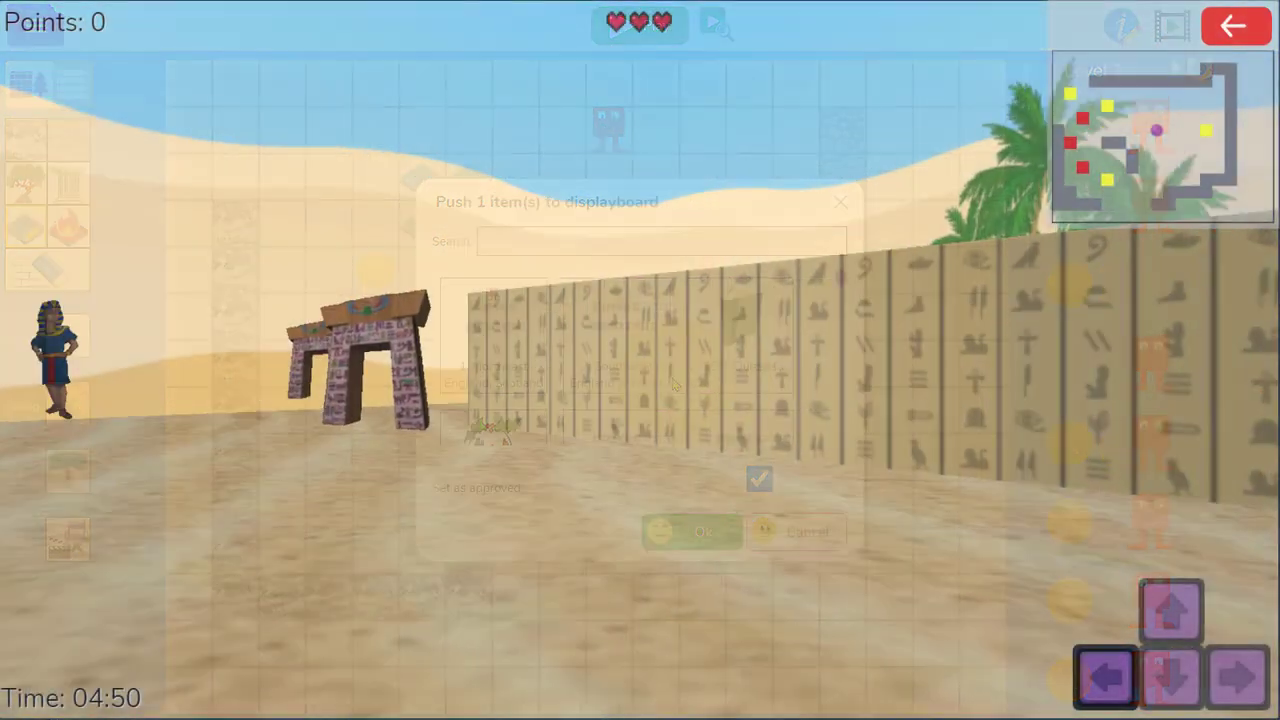
# Step: Play the Egyptian-themed example game, exploring past the characters and collecting an object near the hieroglyph archway
pyautogui.press('Left')
pyautogui.press('Up')
pyautogui.press('Left')
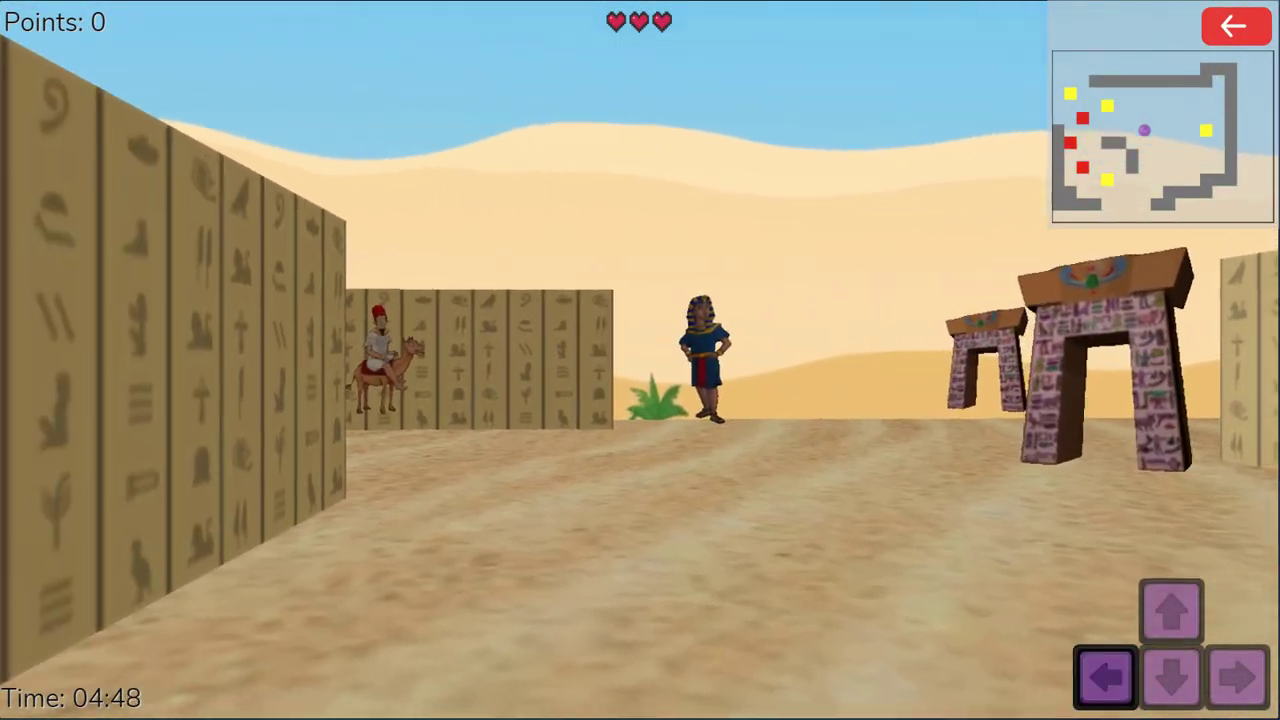
pyautogui.press('Up')
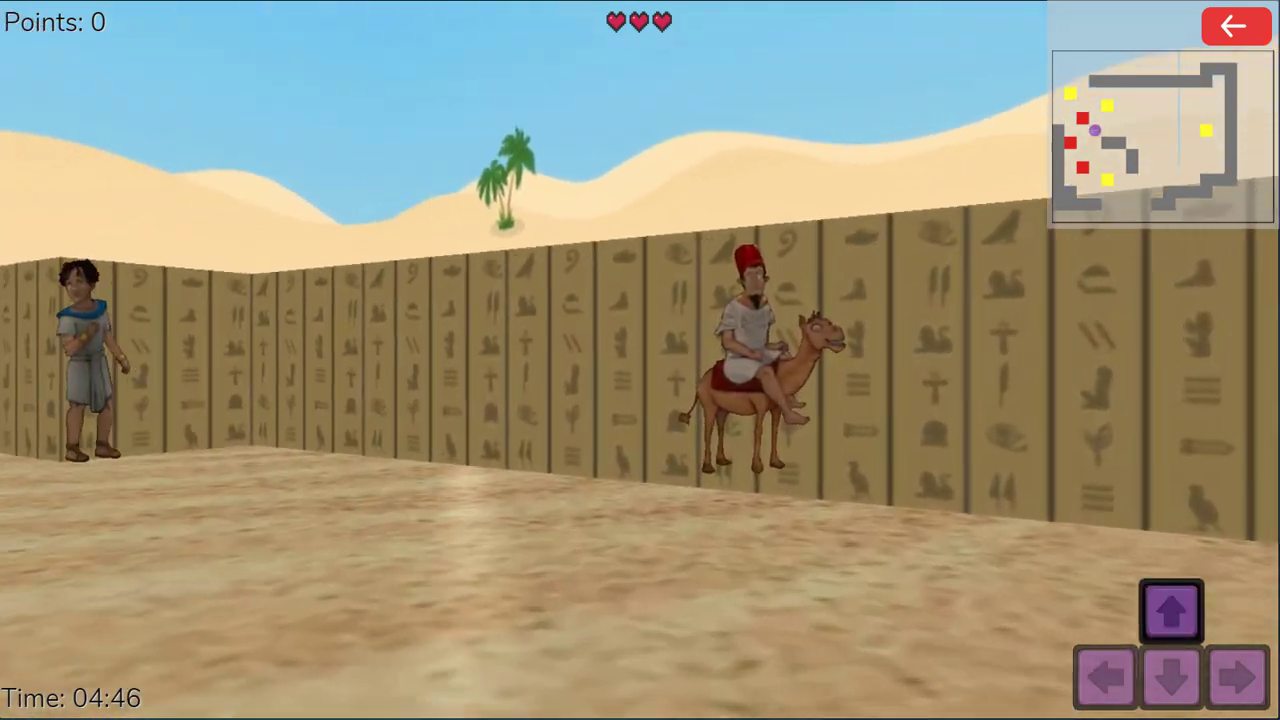
pyautogui.press('Left')
pyautogui.press('Up')
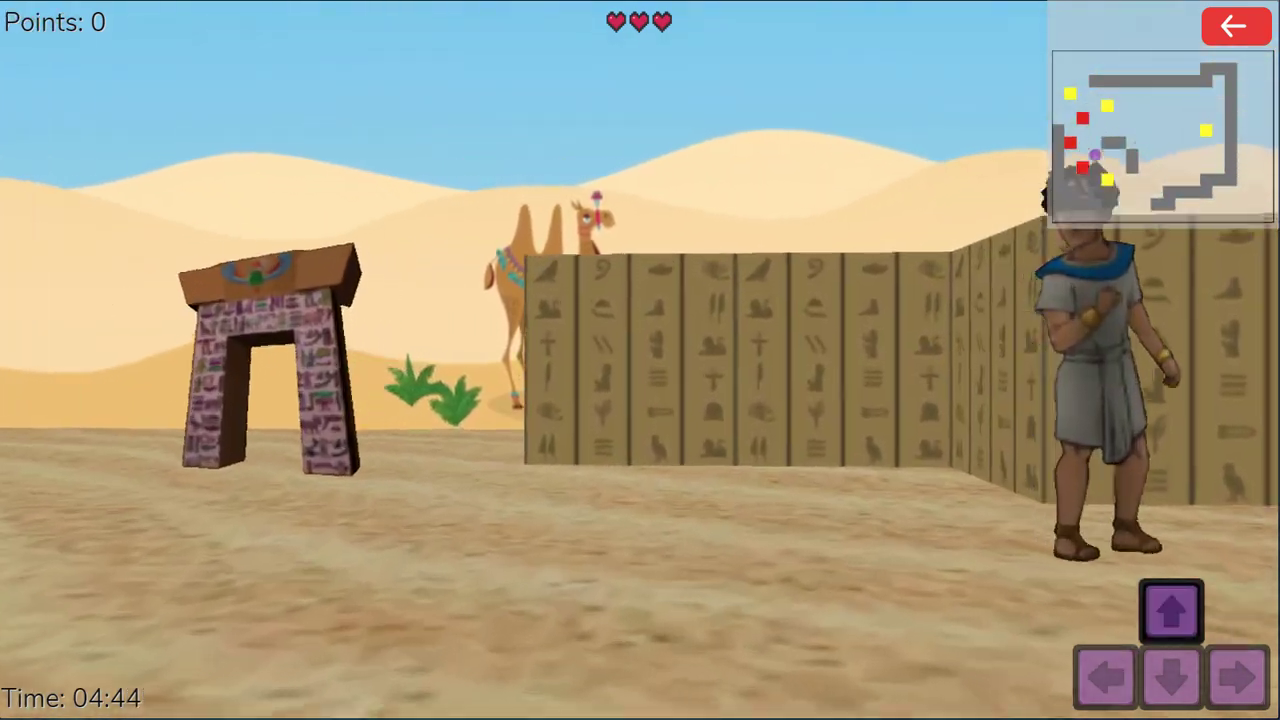
pyautogui.press('Left')
pyautogui.press('Right')
pyautogui.press('Up')
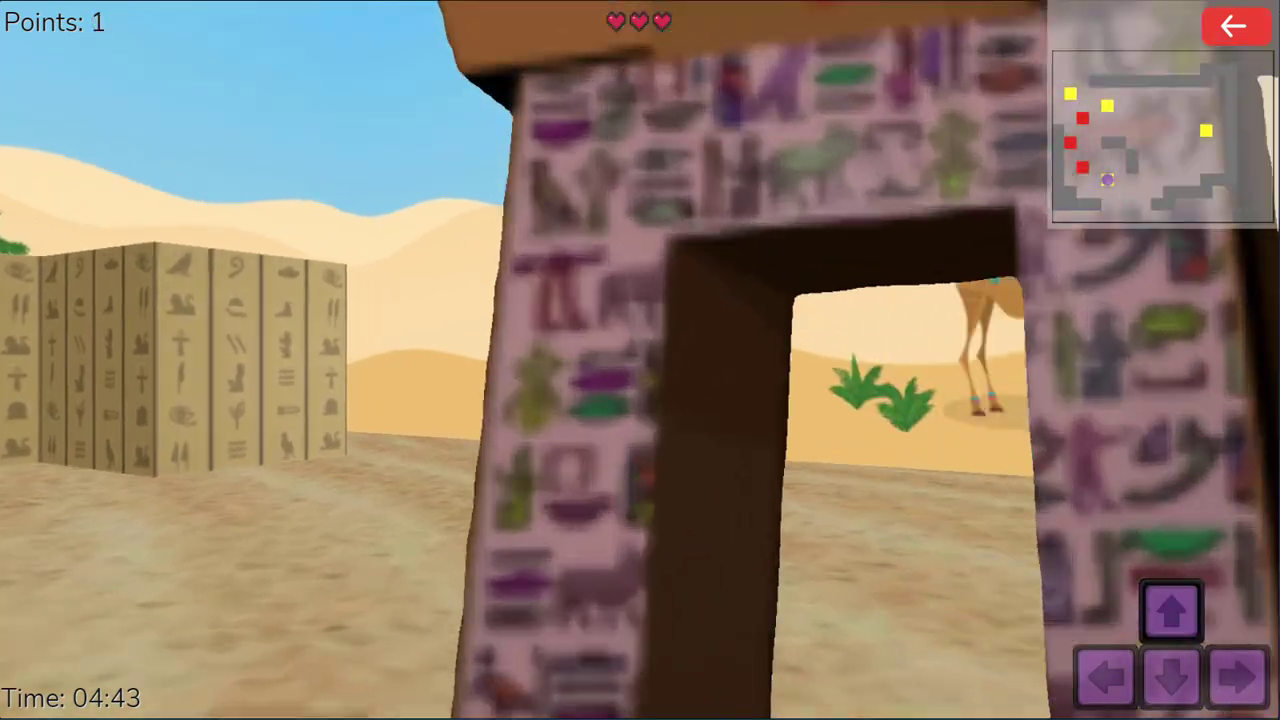
pyautogui.press('Left')
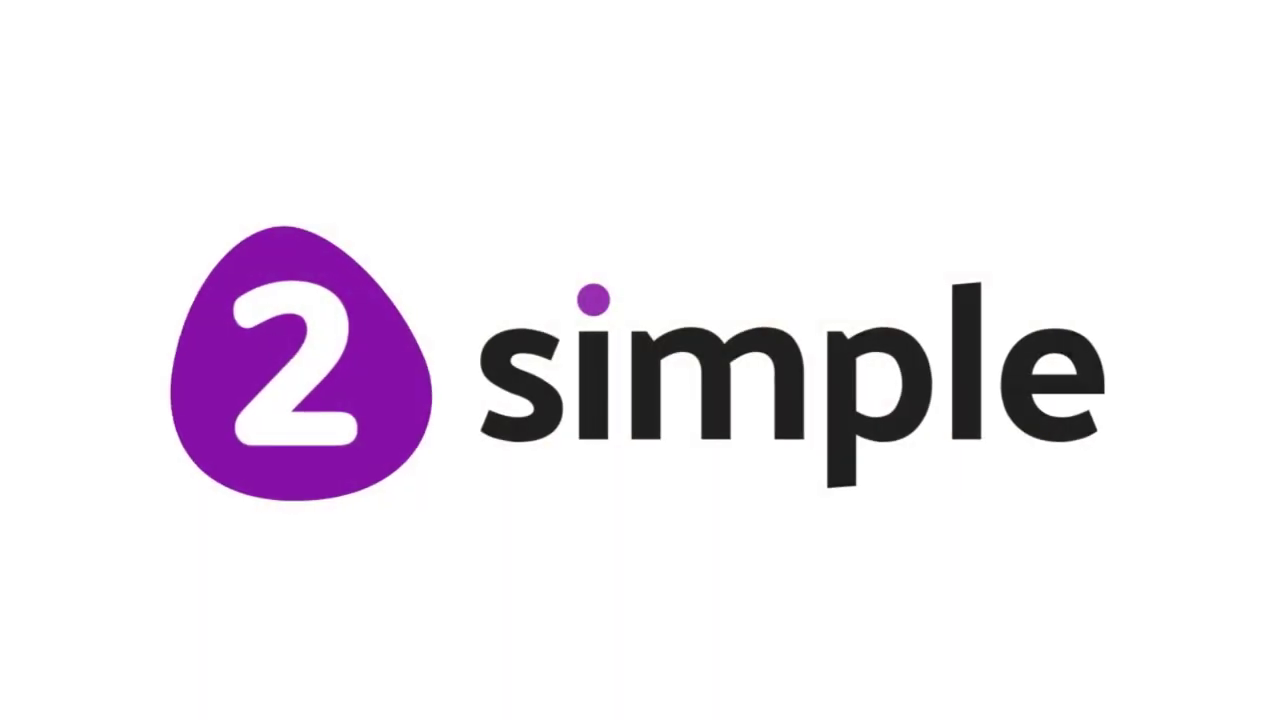